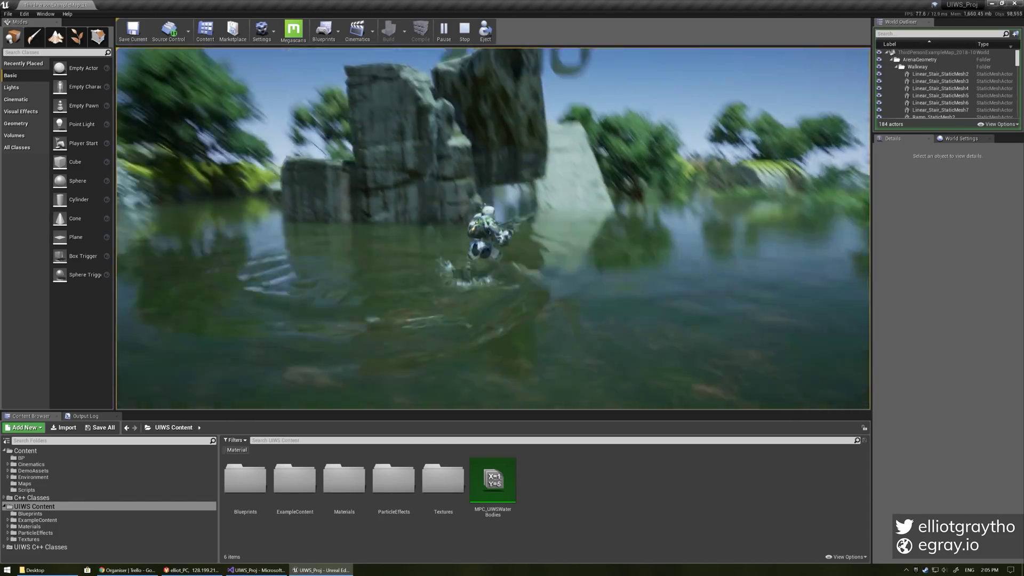
Move the character through the lake, past the waterfall and the reed banks, to examine the water's ripples and splashes.
key("a")
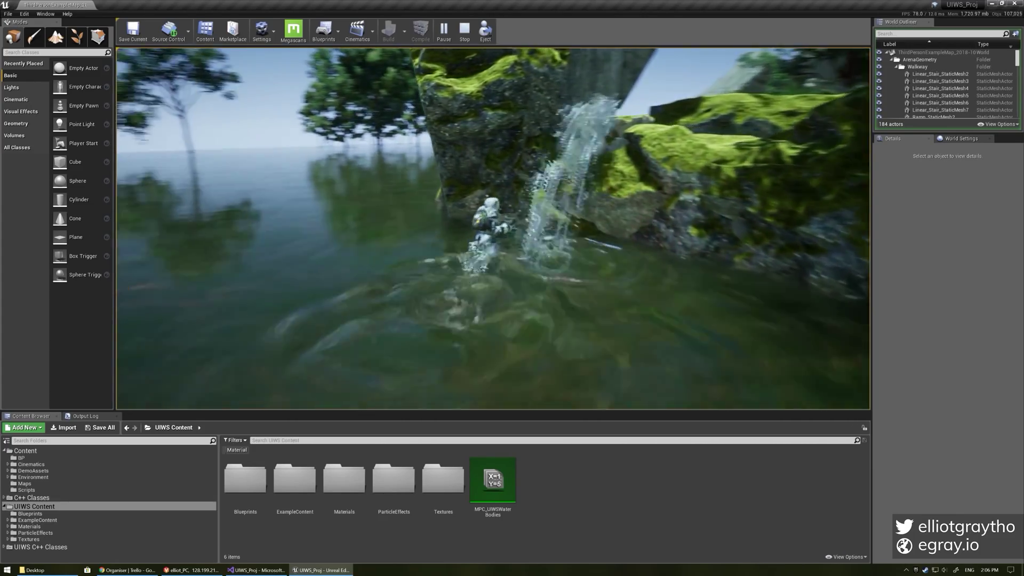
key("a")
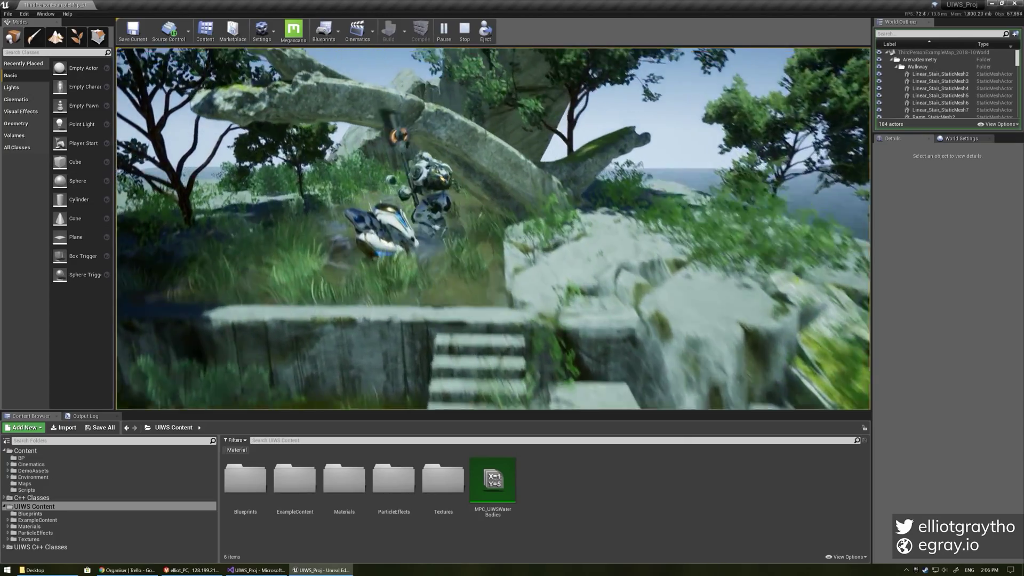
key("w")
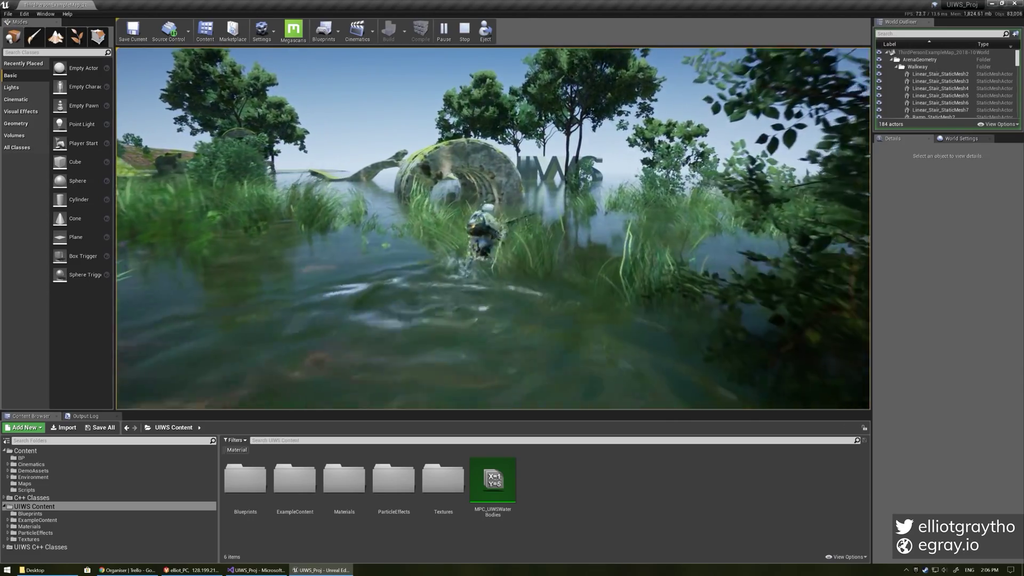
key("w")
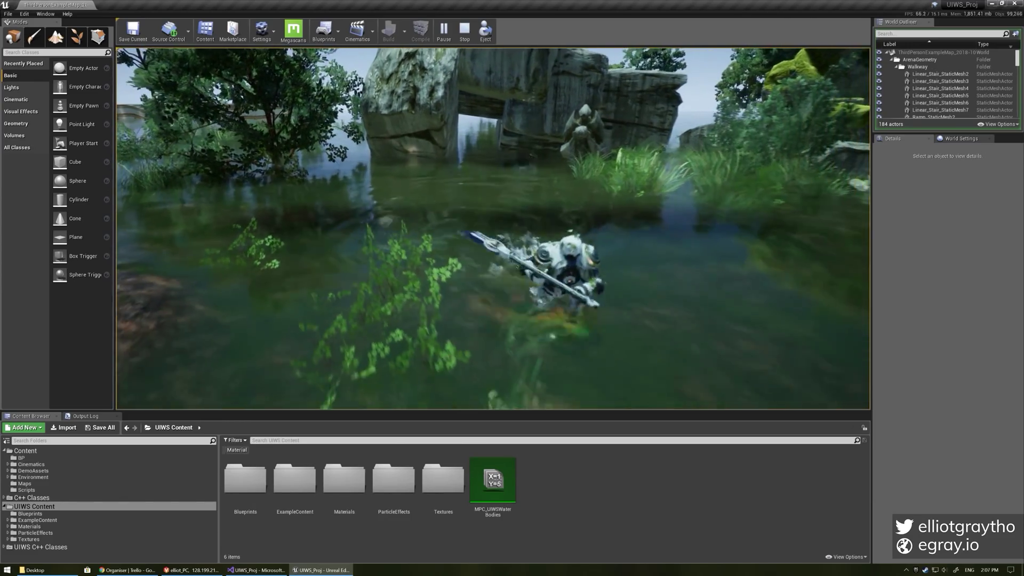
key("a")
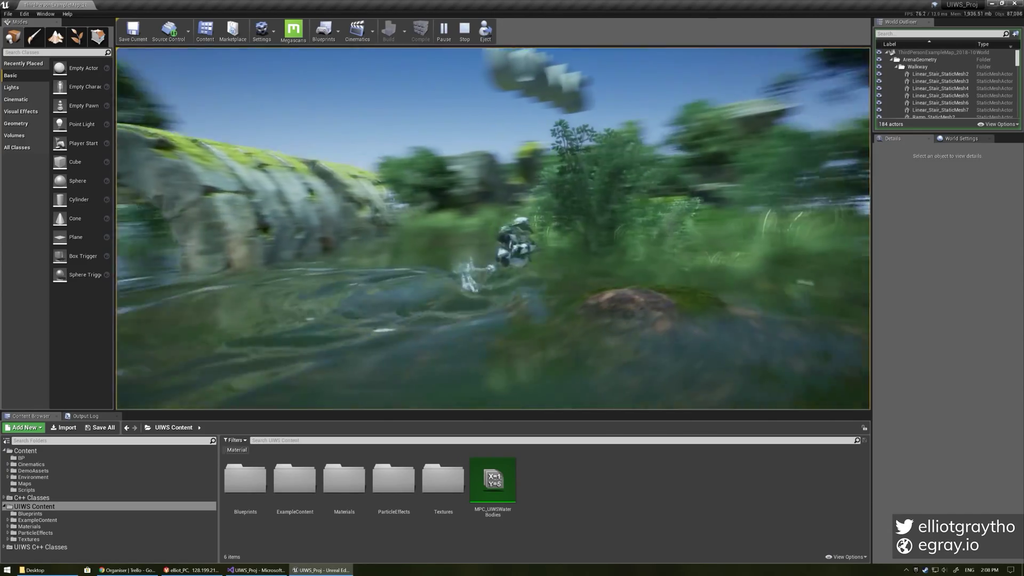
Move the character past the "How to use" sign and through the flooded stone arch to examine the water interaction.
key("w")
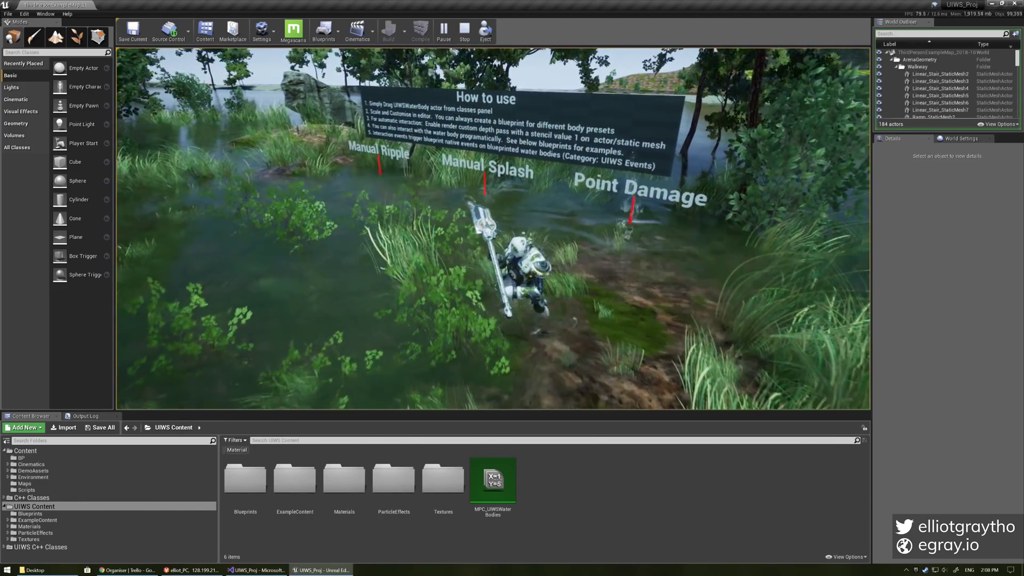
key("s")
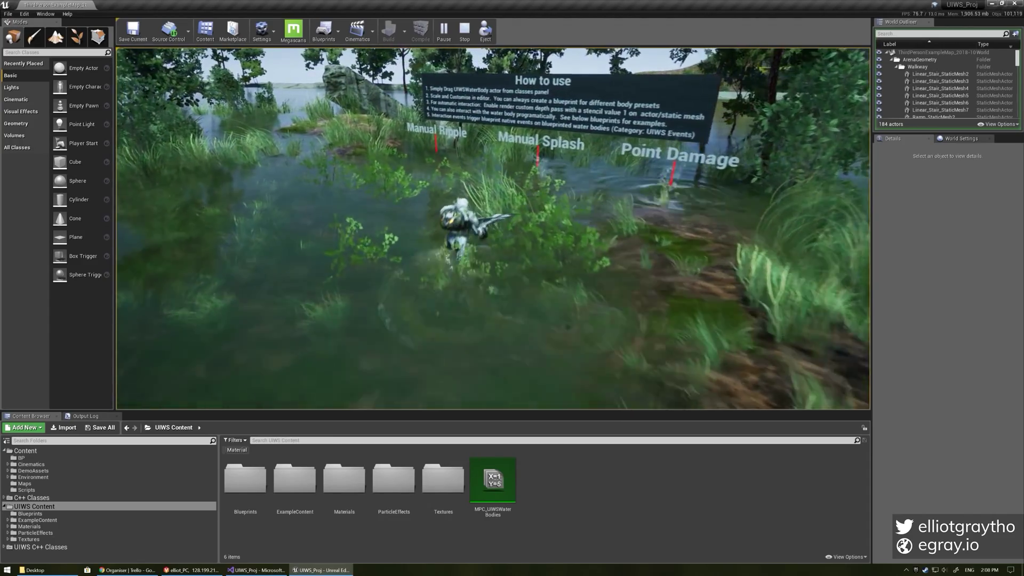
key("a")
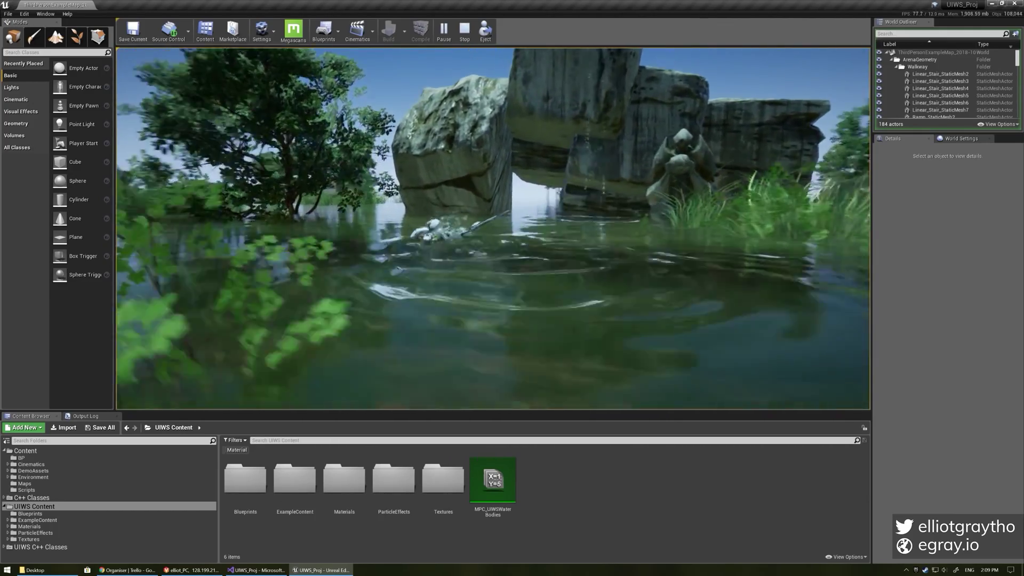
key("w")
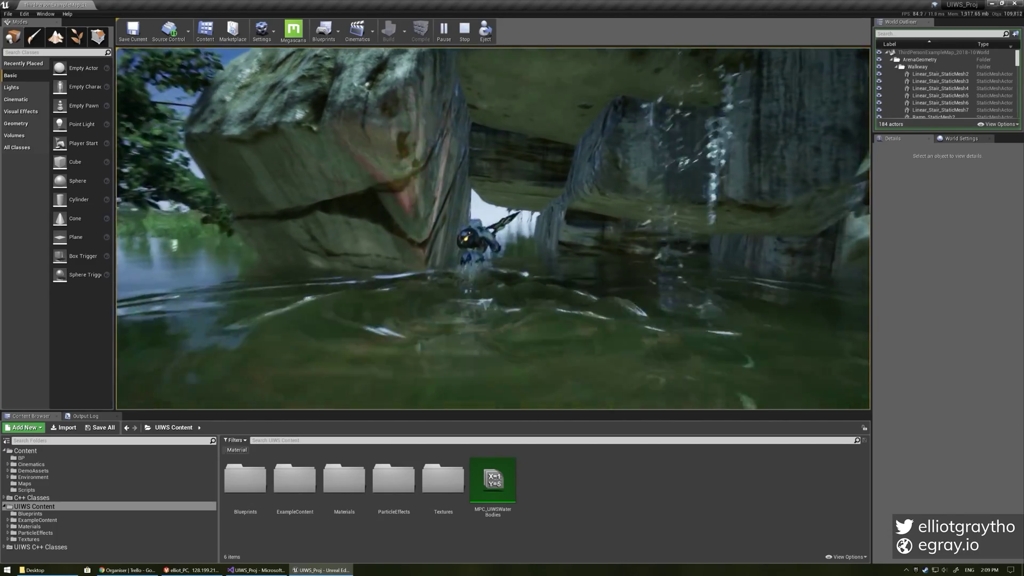
key("w")
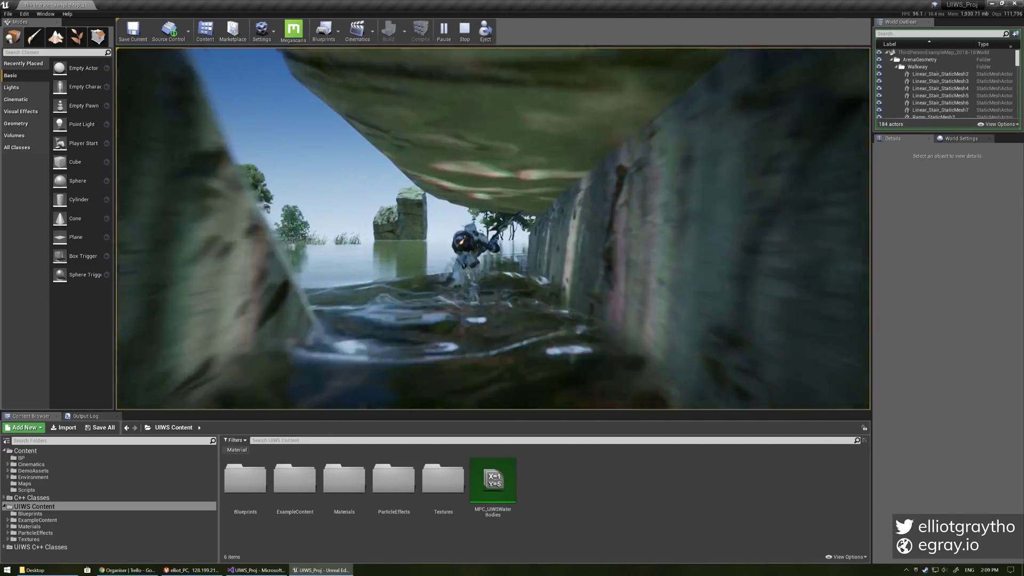
Move the character up to the mossy rocks and around under the waterfall to examine its splashes and ripples.
key("w")
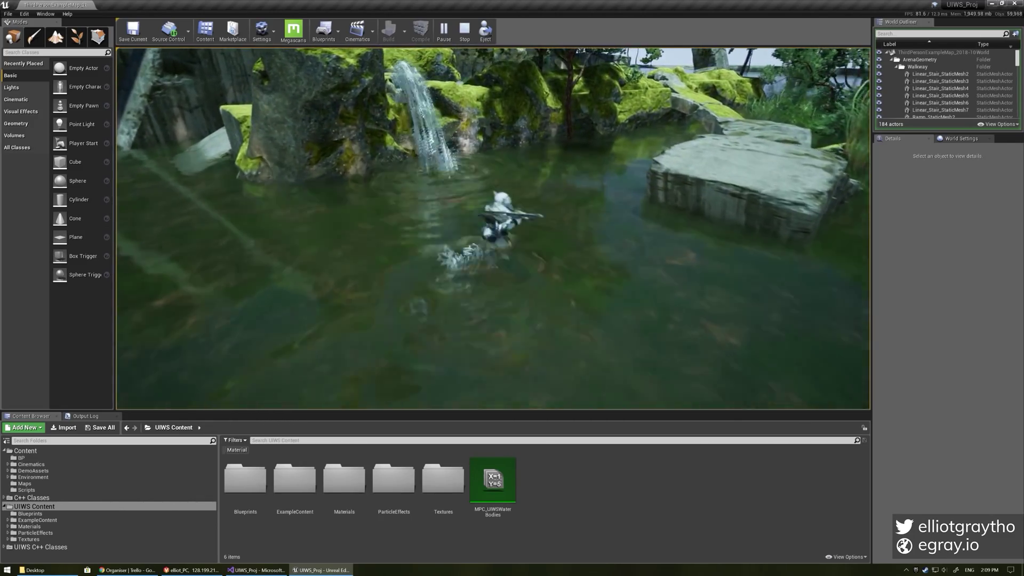
key("d")
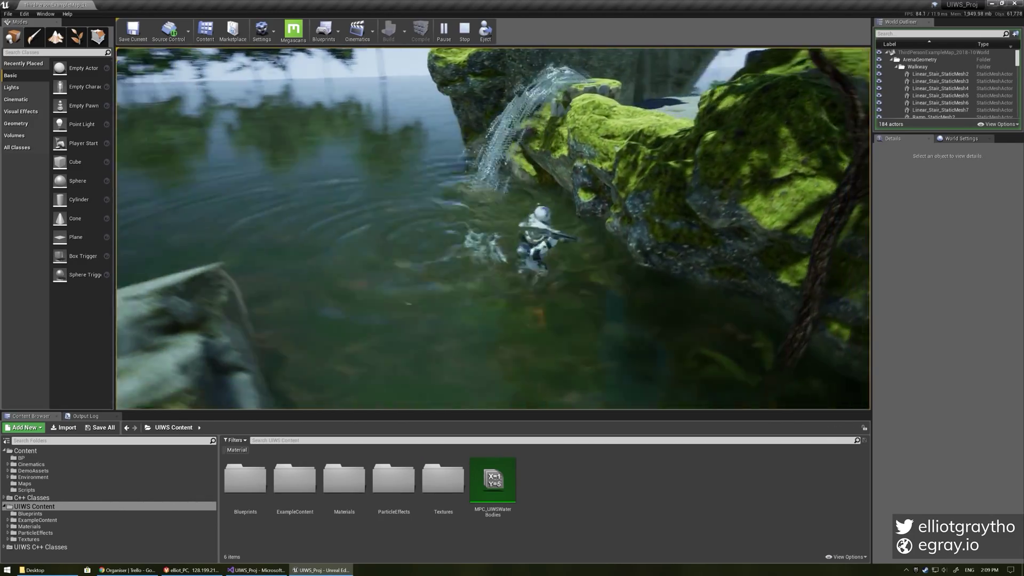
key("w")
key("a")
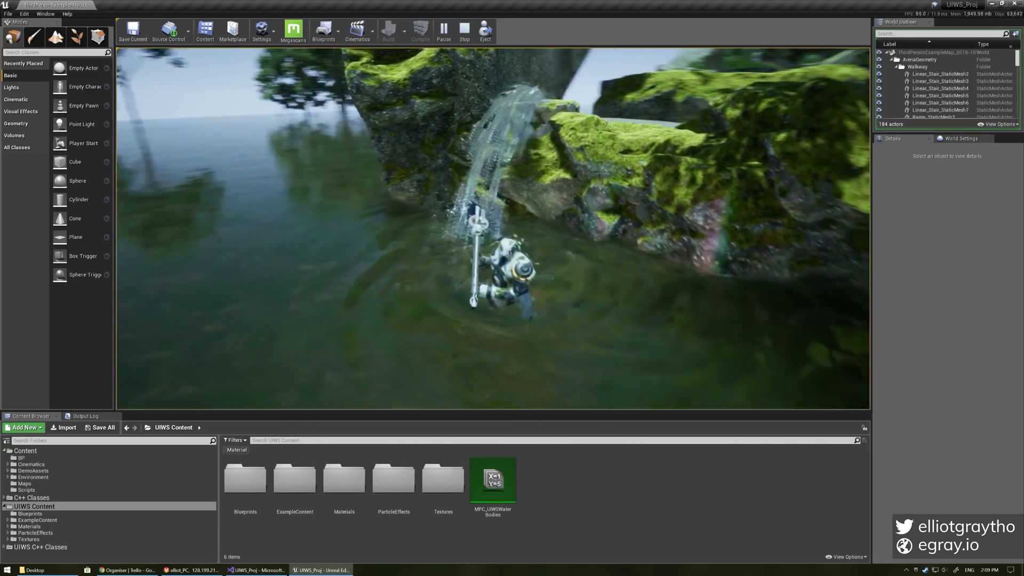
key("w")
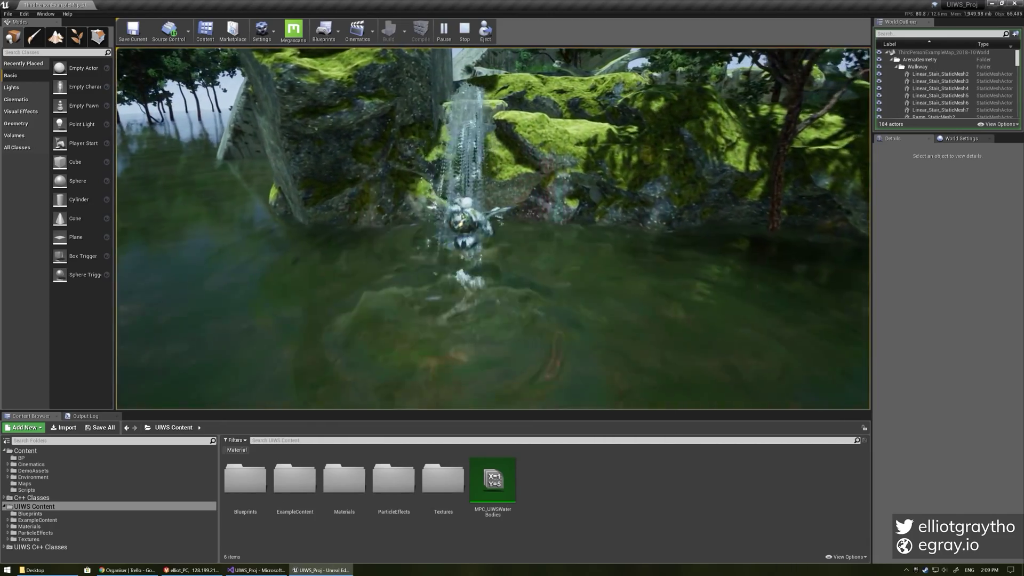
key("w")
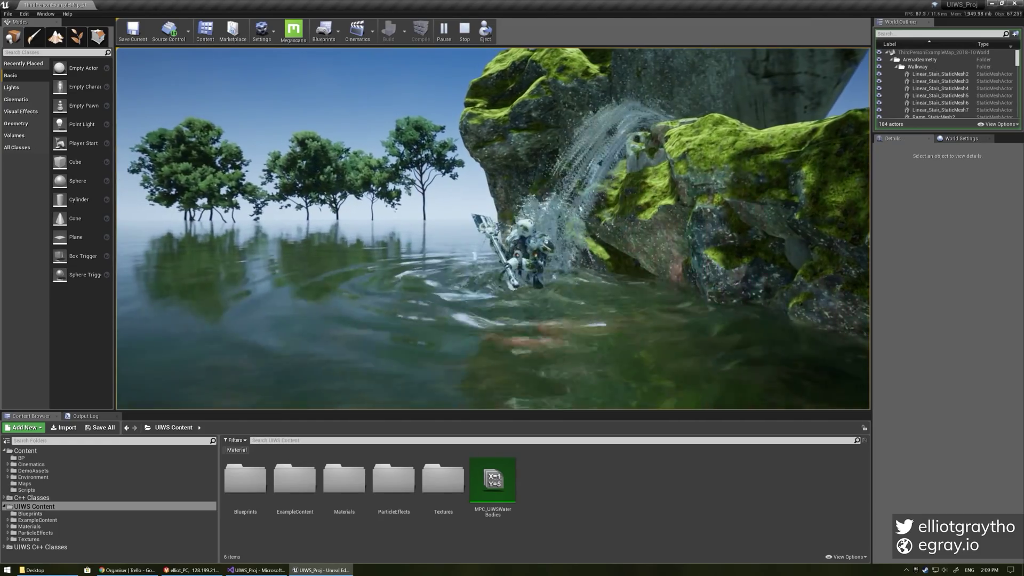
key("w")
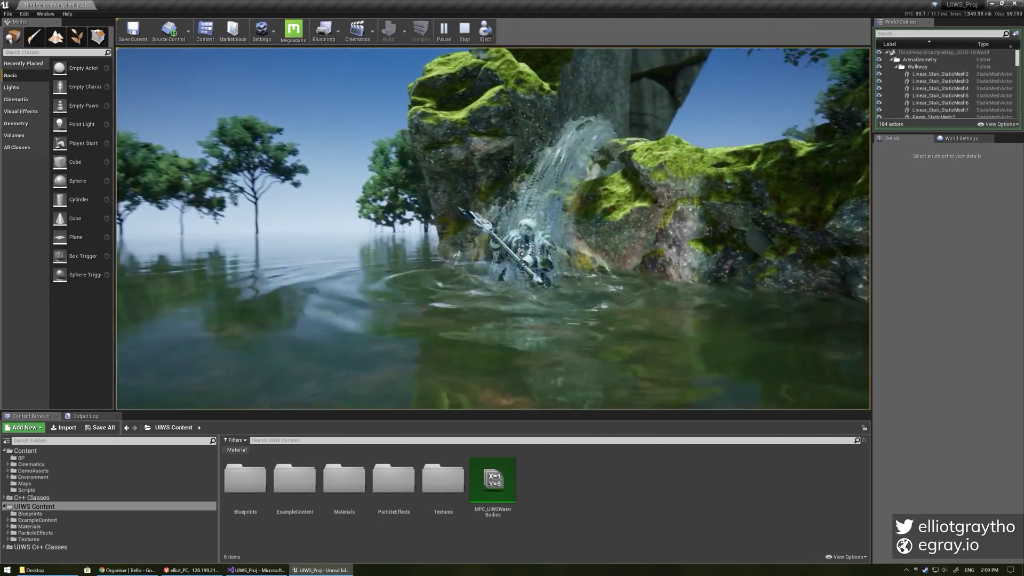
key("a")
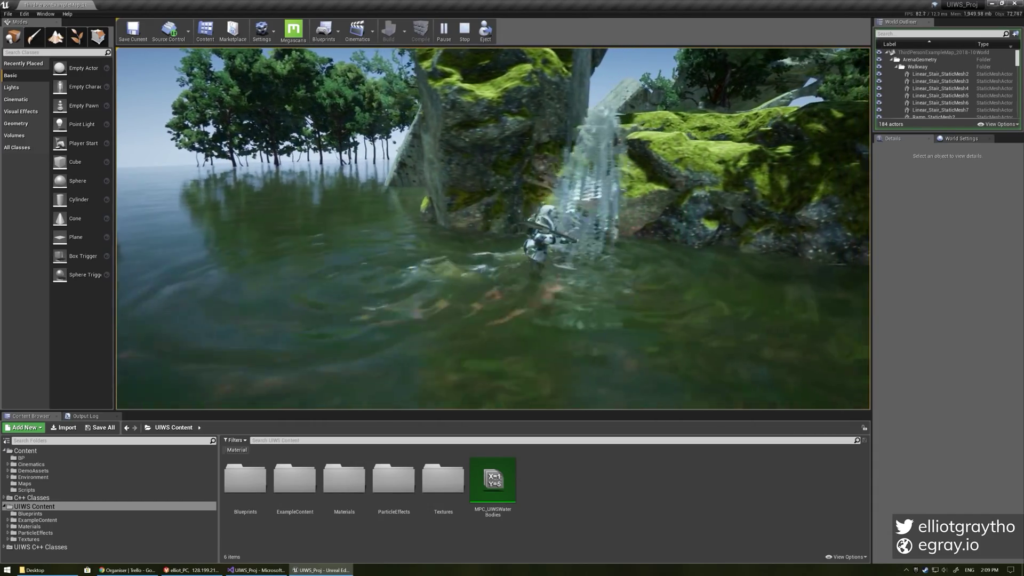
key("d")
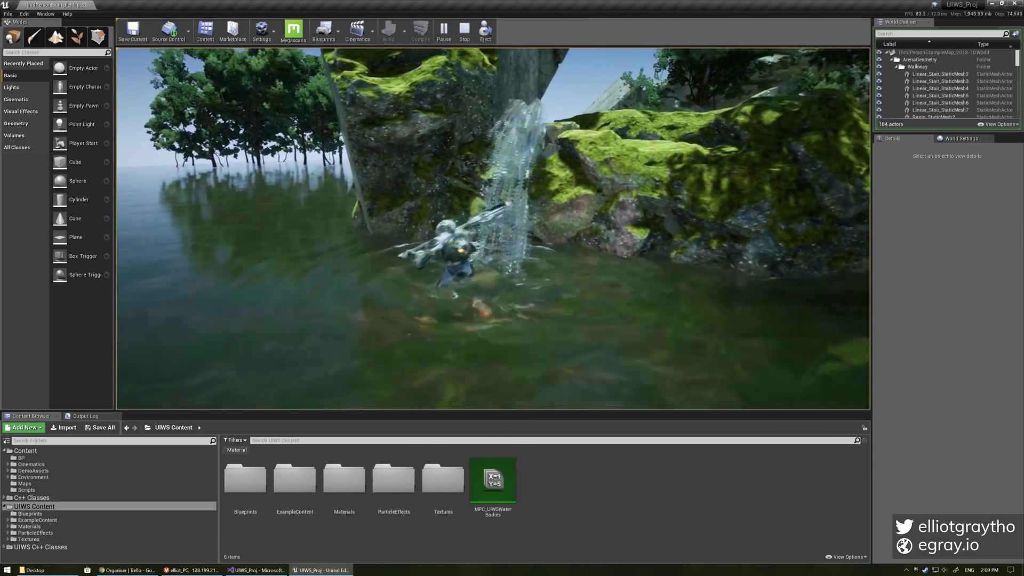
Move the character among the cubes and spheres in open water to examine how they float and make ripples.
key("w")
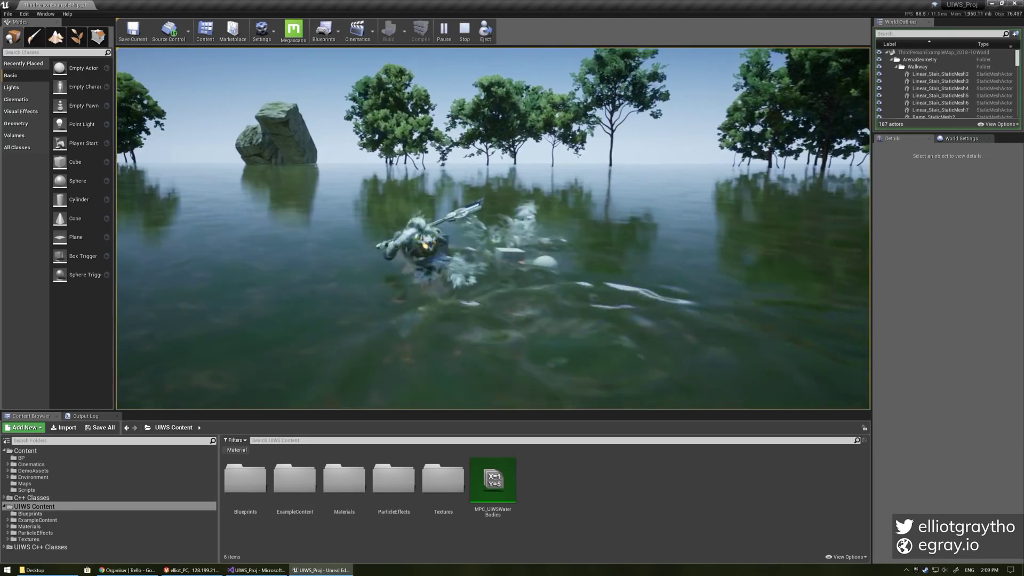
key("w")
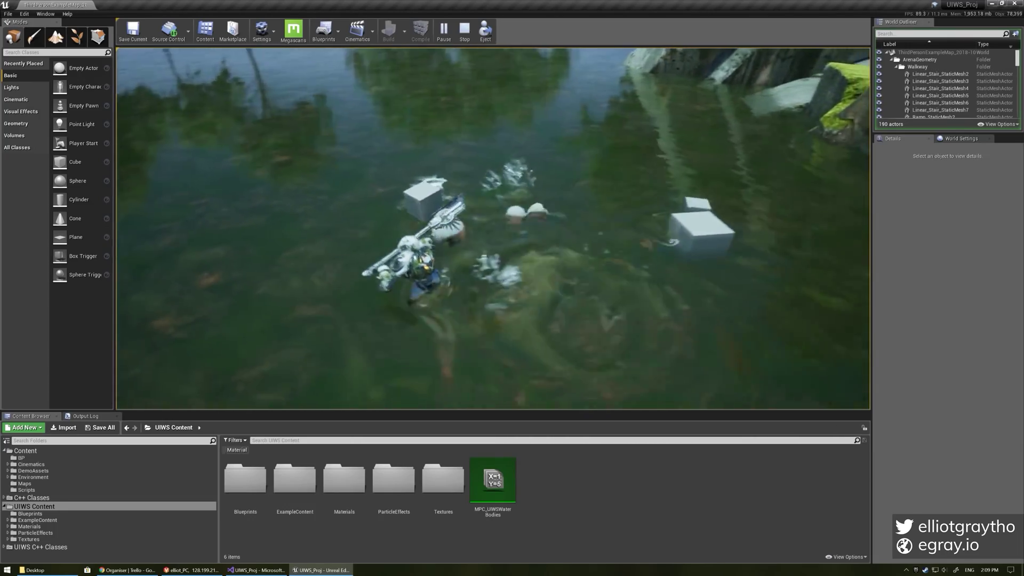
key("s")
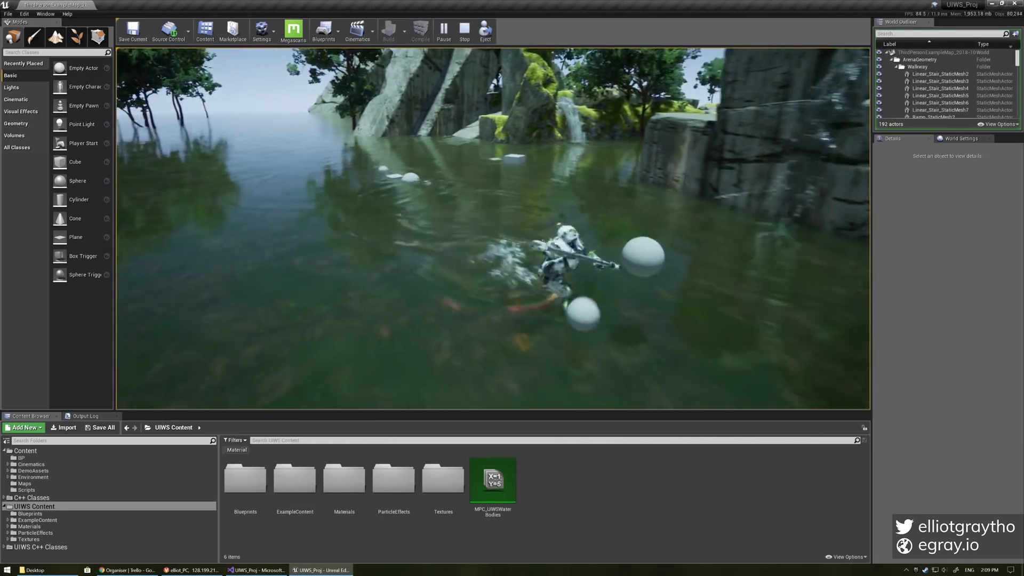
key("w")
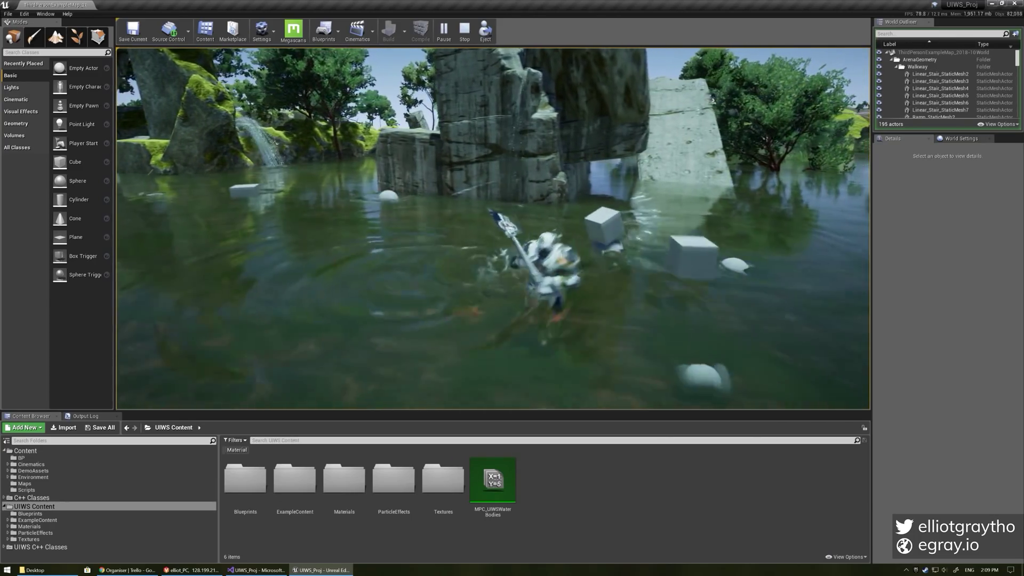
key("w")
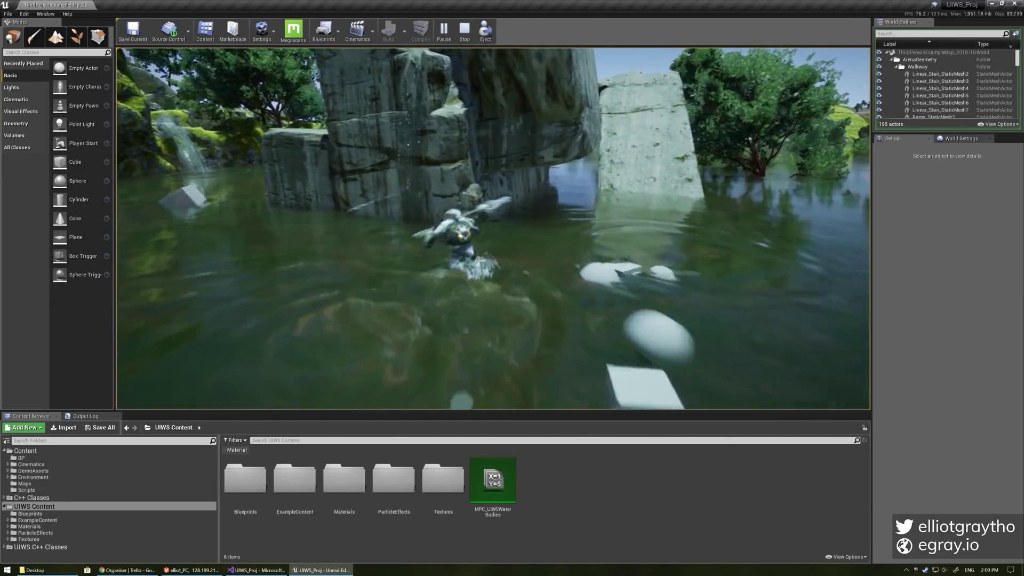
key("a")
key("d")
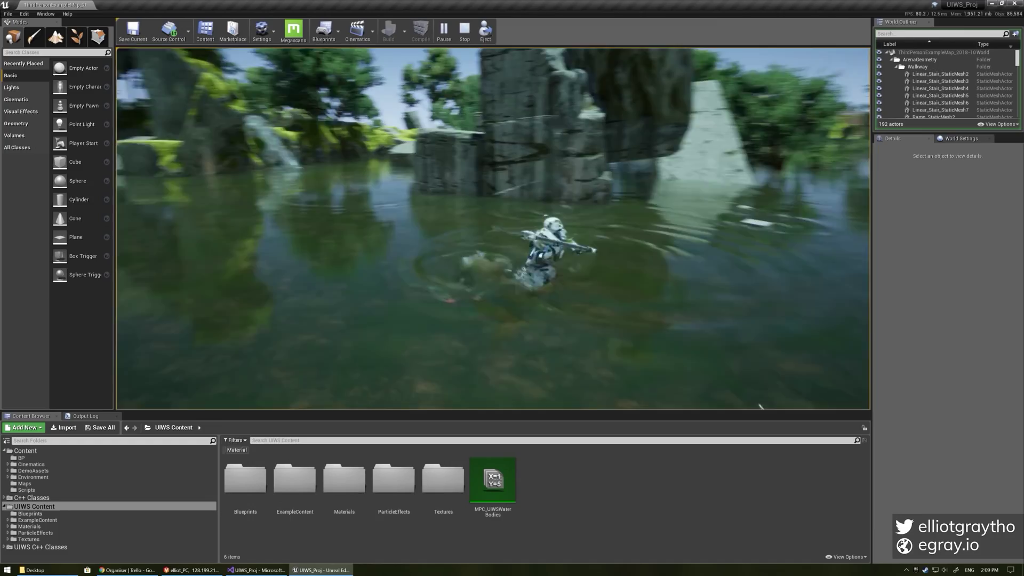
key("w")
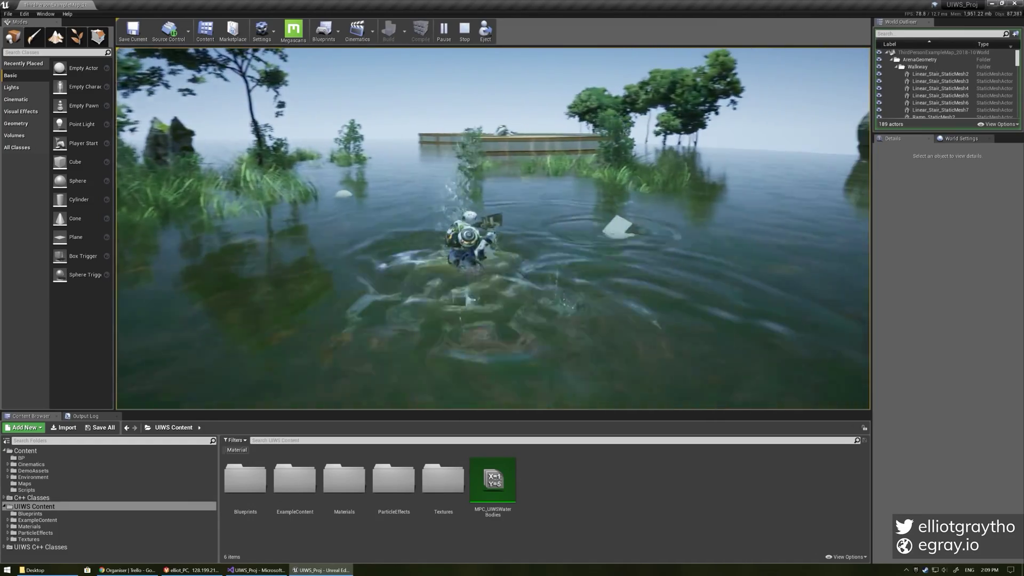
Move the character with the glowing hovering companion through open water and grassy shallows to examine the light on the water.
key("d")
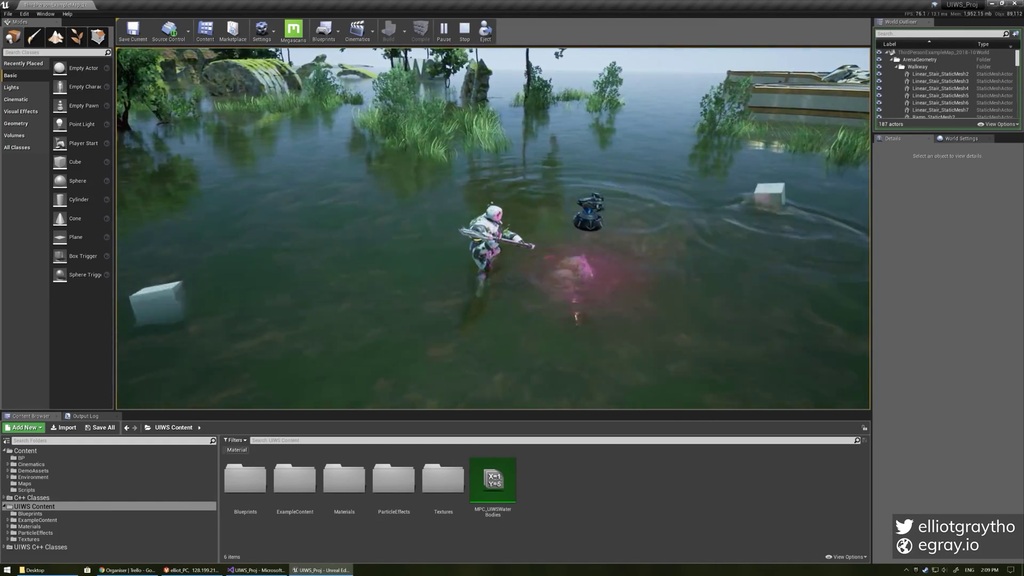
key("s")
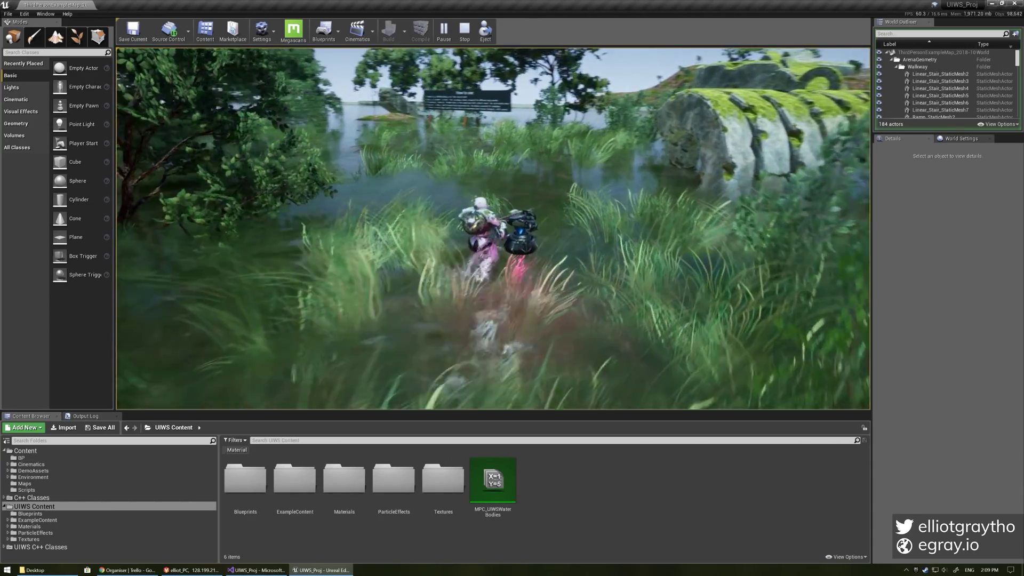
key("w")
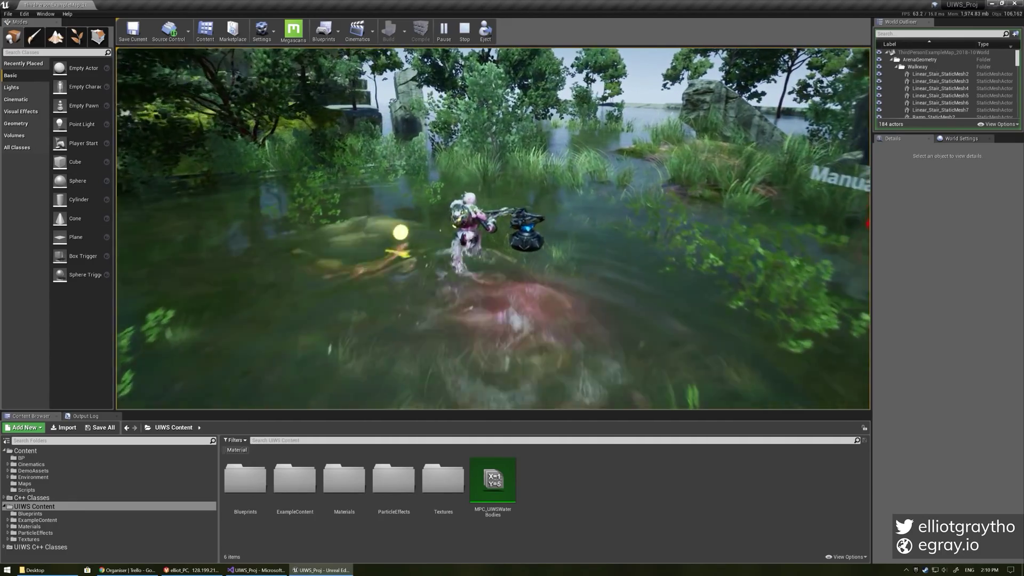
key("w")
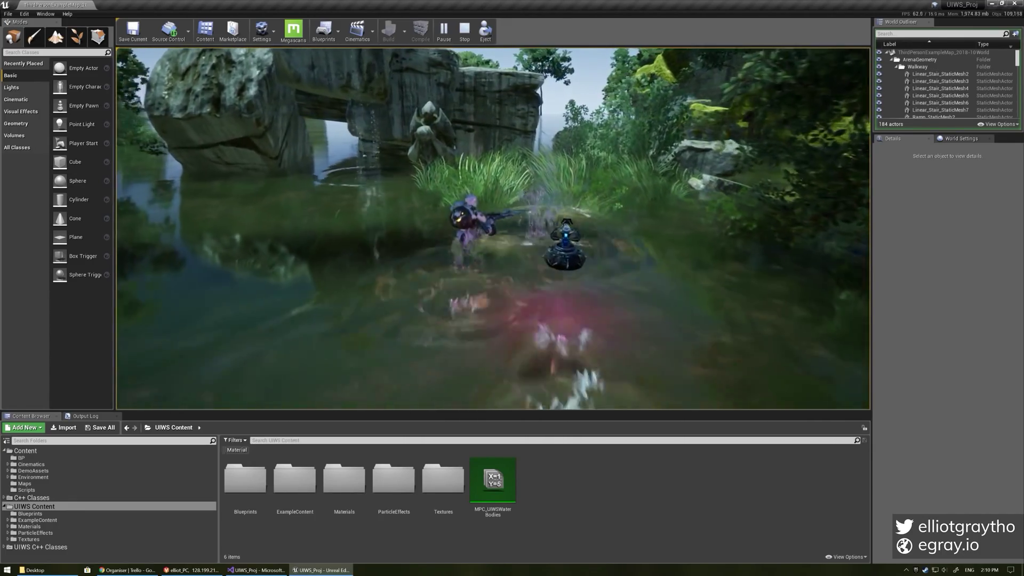
Move the character back and forth in the open water facing the stone ruins to examine the wake and ripples.
key("w")
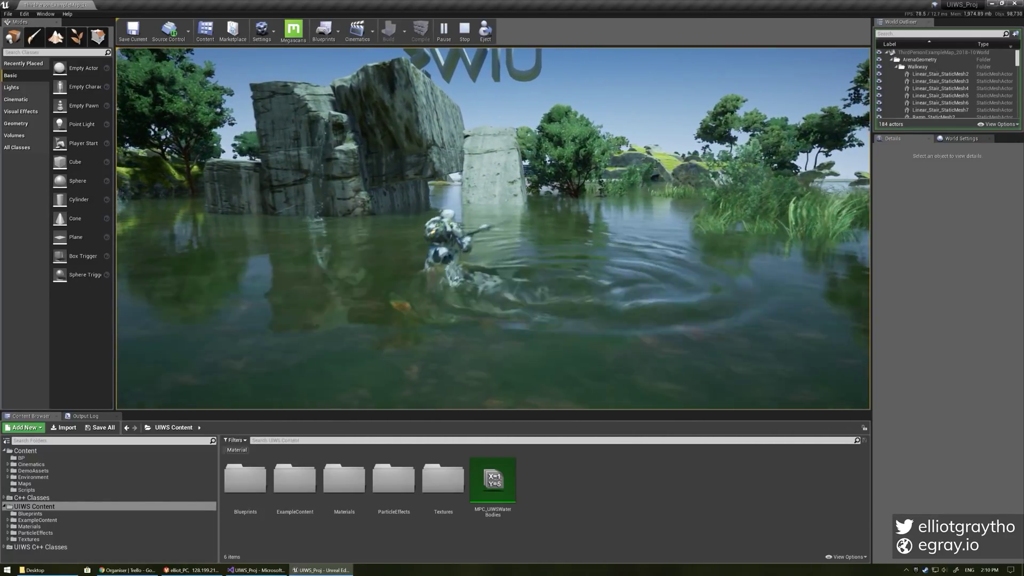
key("d")
key("a")
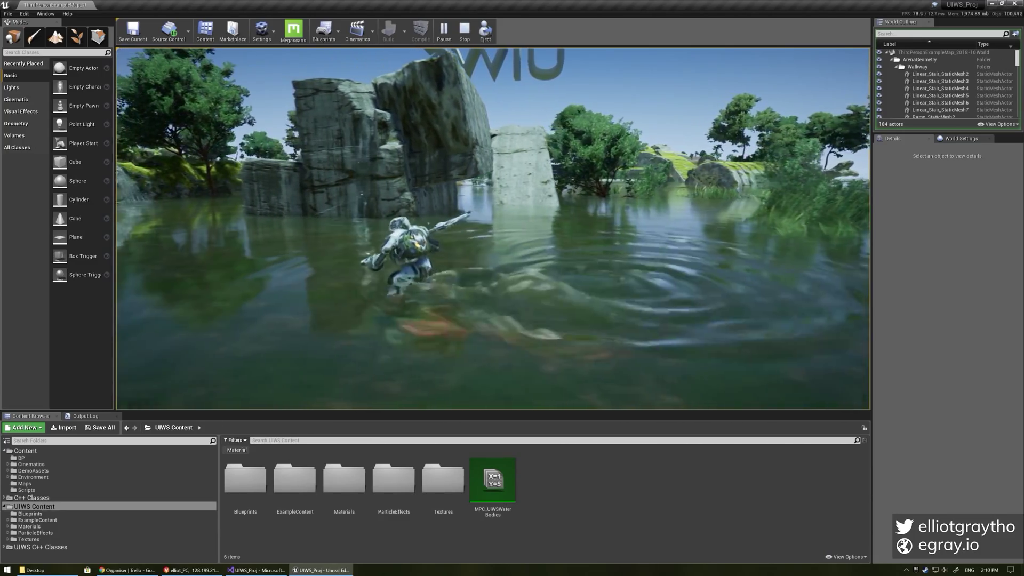
key("d")
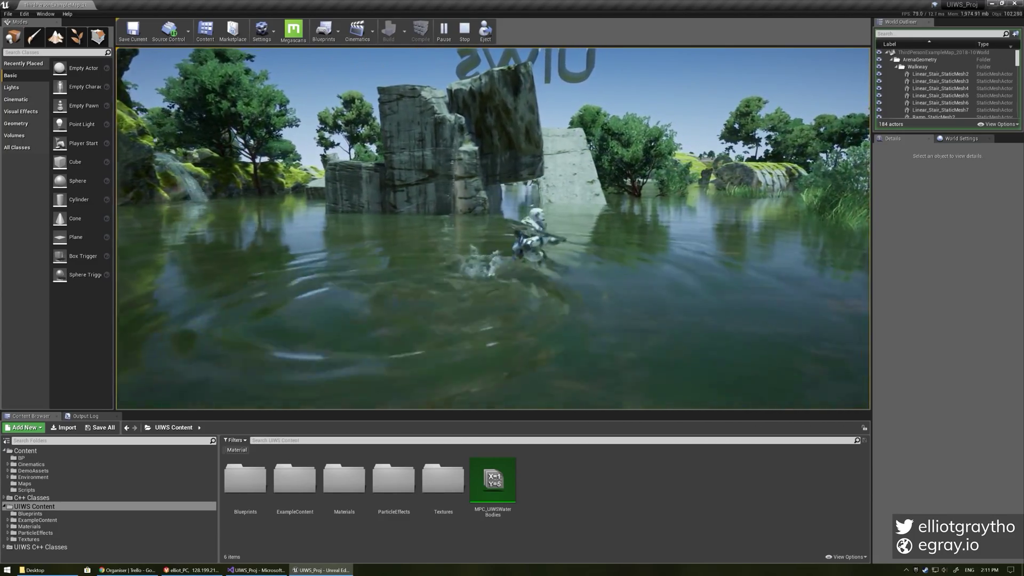
key("a")
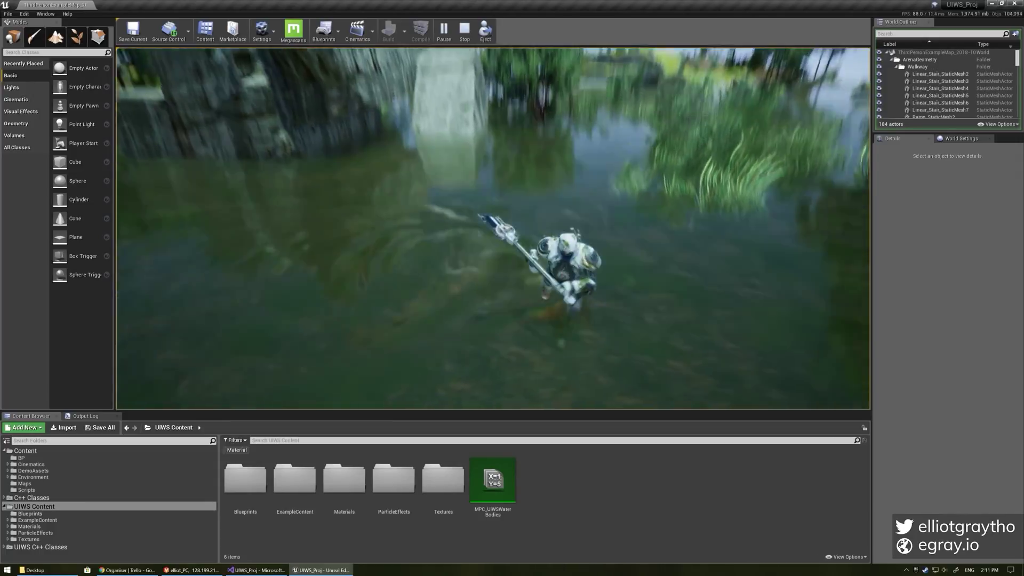
key("d")
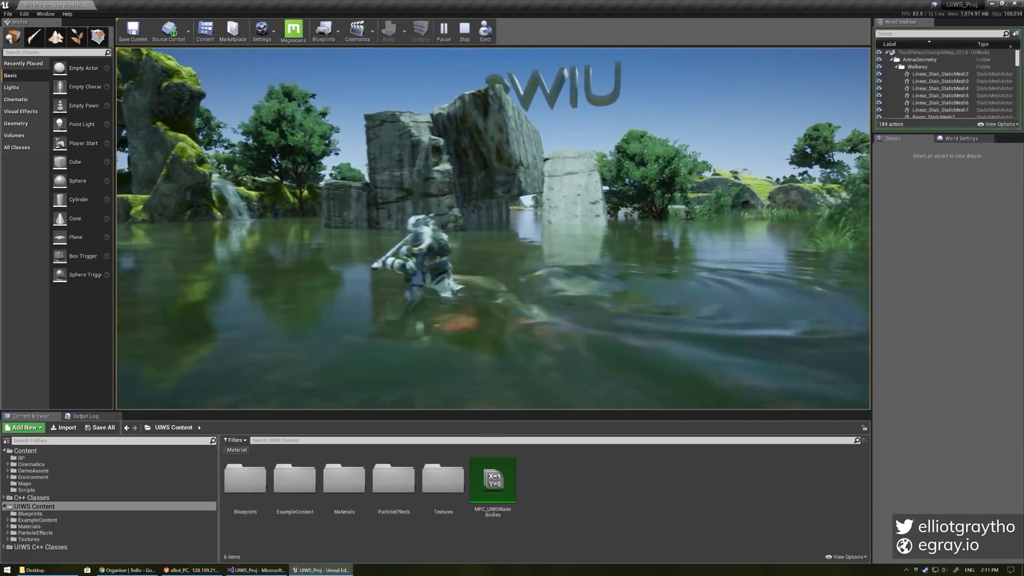
key("a")
key("d")
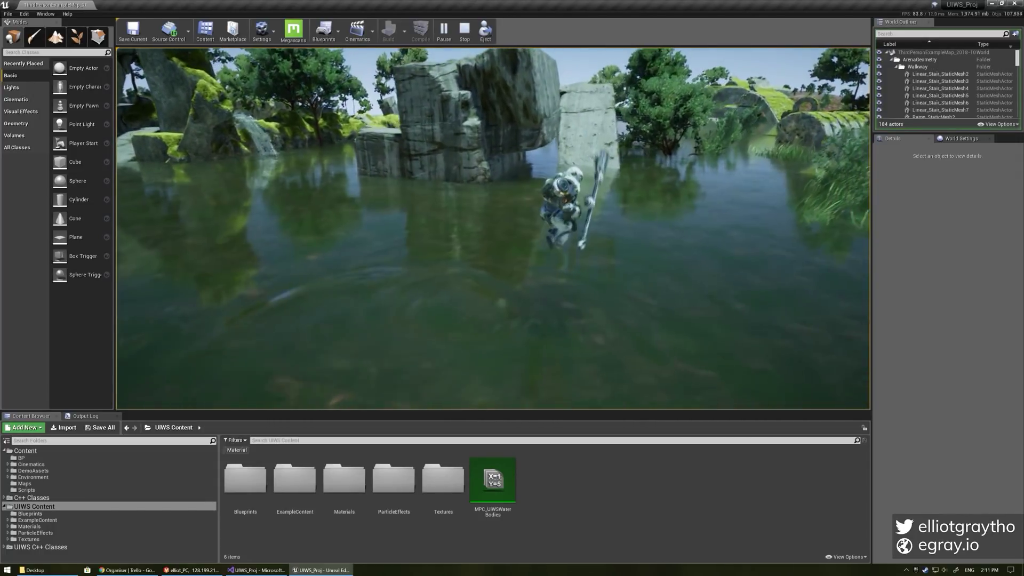
Move the character through the open water by the stone ruins and past the grassy islet to examine its splashes and ripples.
key("a")
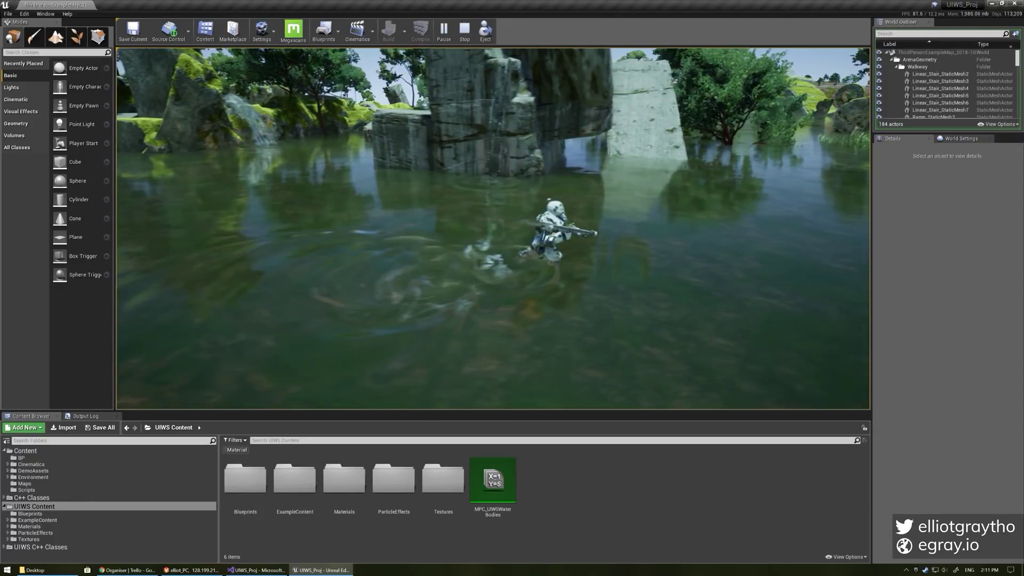
key("d")
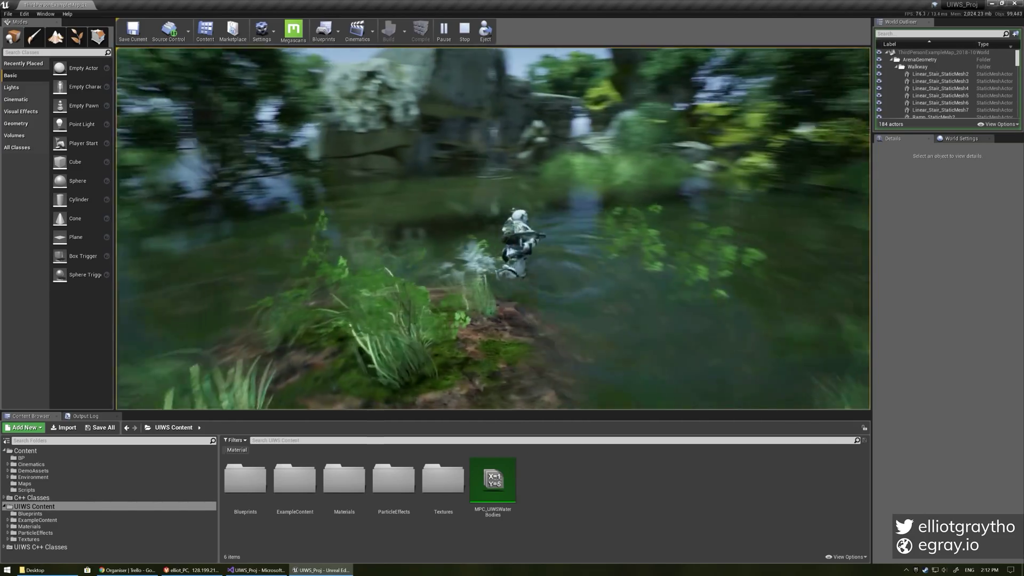
key("w")
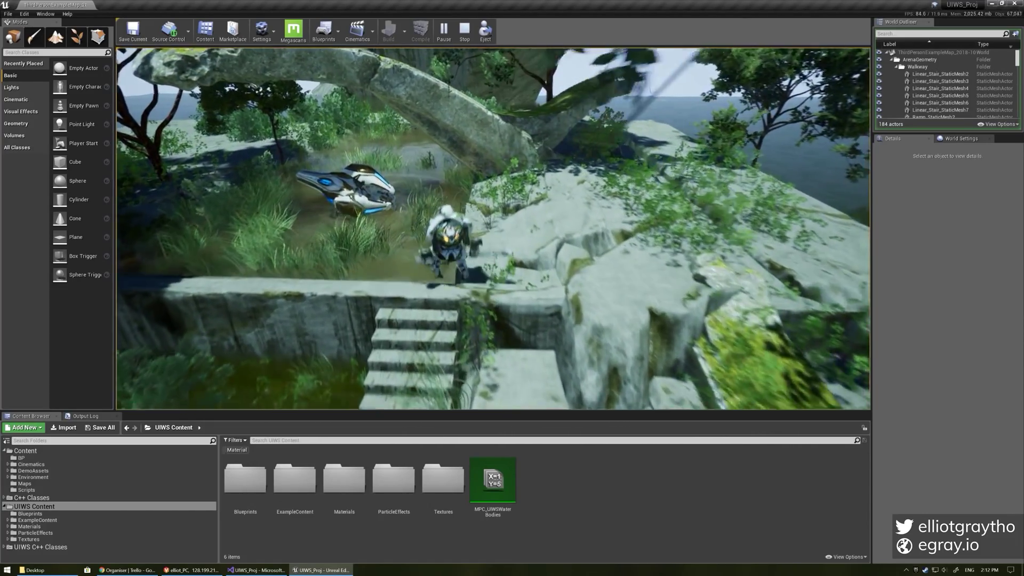
Move the character through the muddy grassy pool and over the mossy stones into the blue pool to examine their different water looks.
key("w")
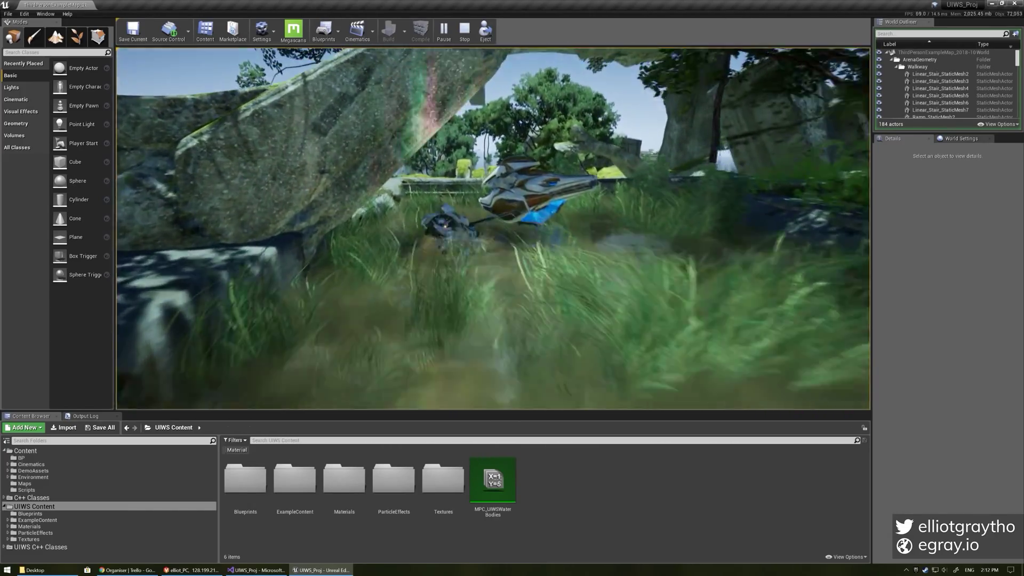
key("w")
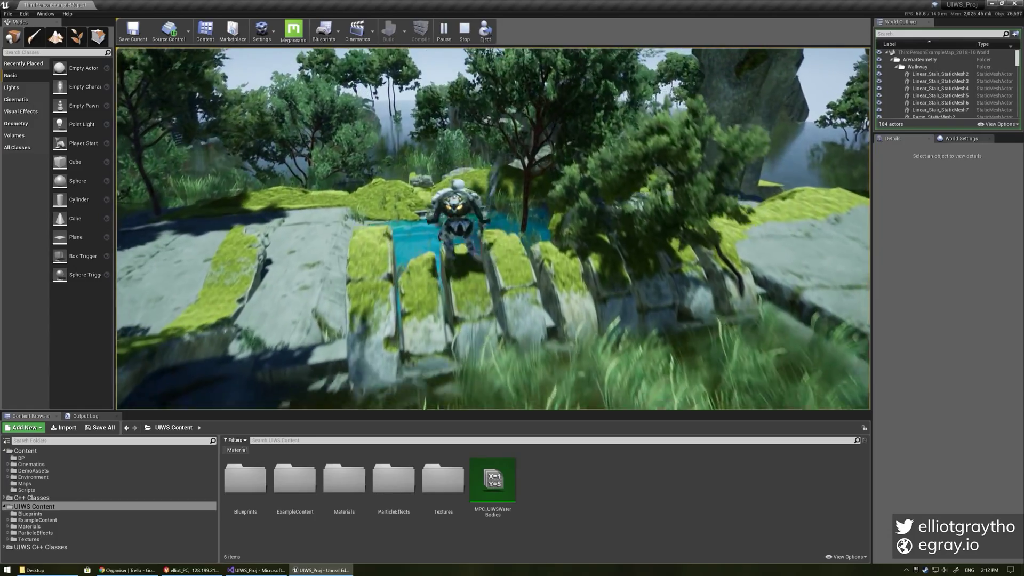
key("w")
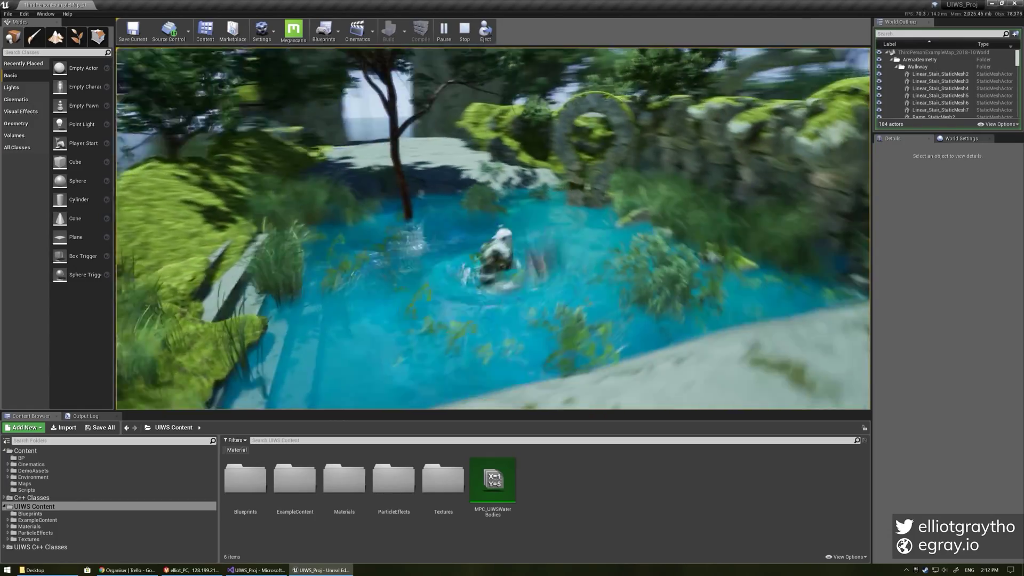
key("w")
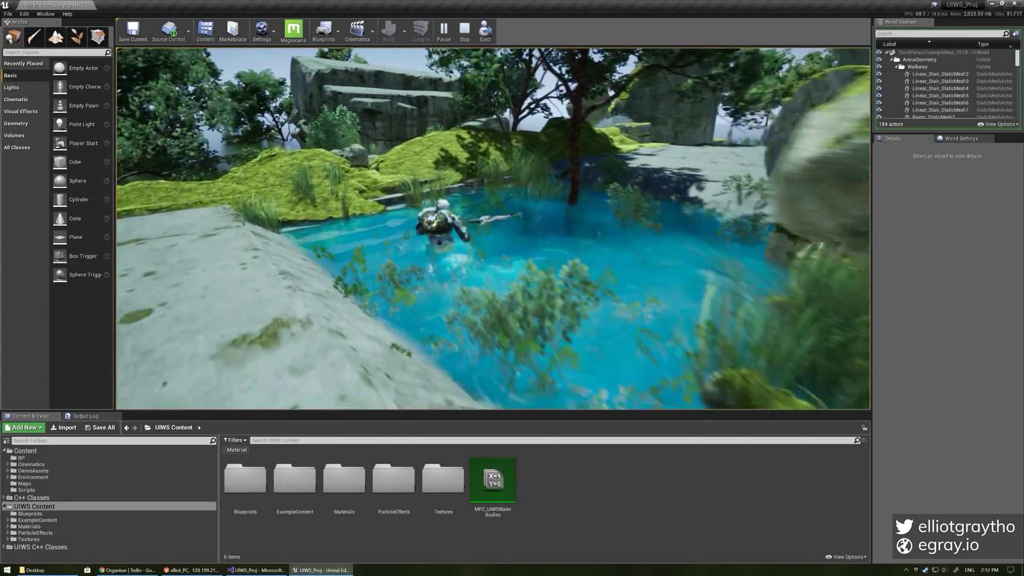
key("w")
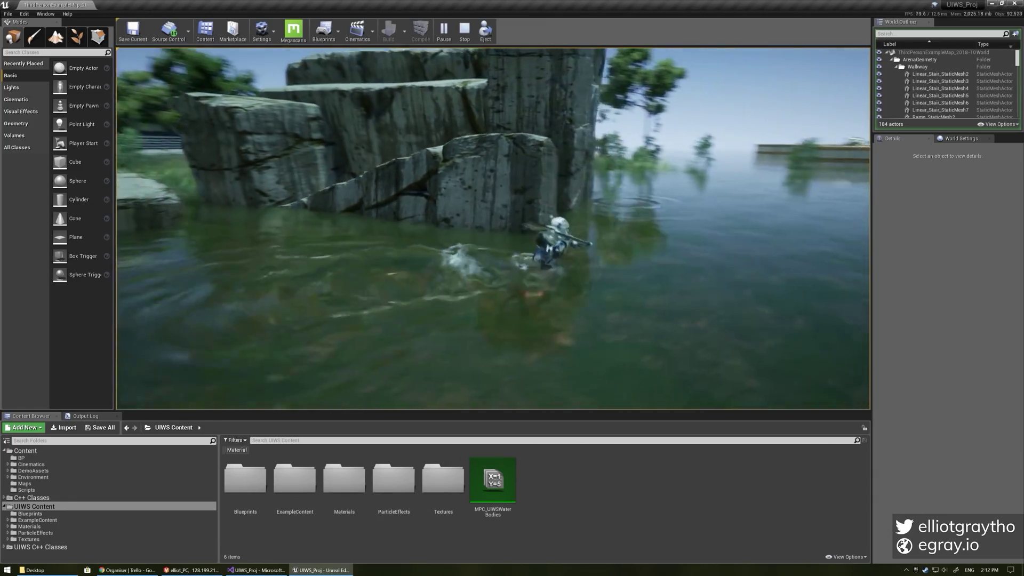
Move the character around the large stone blocks and towards the tall shoreline grass to examine the wake in the green water.
key("s")
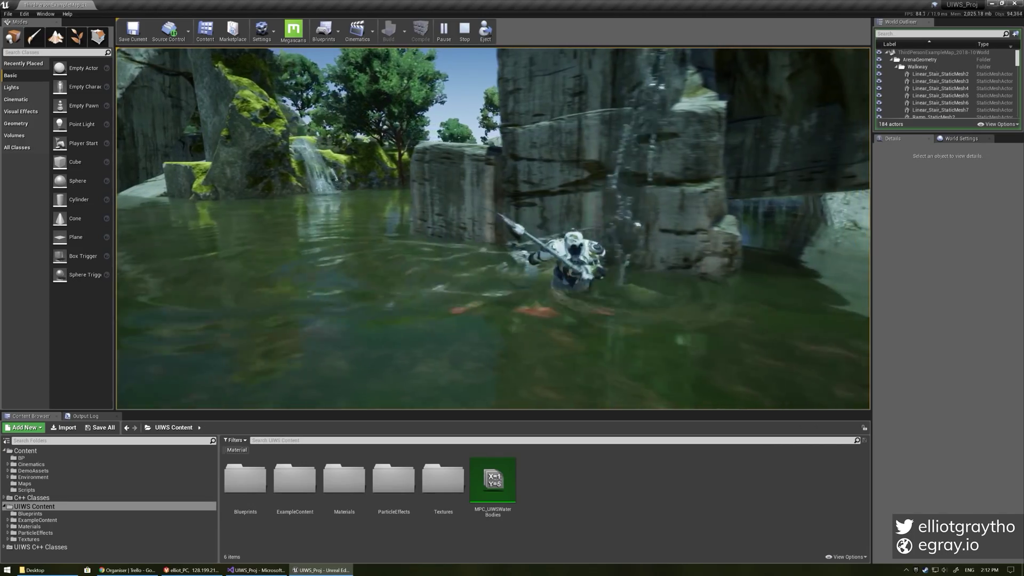
key("w")
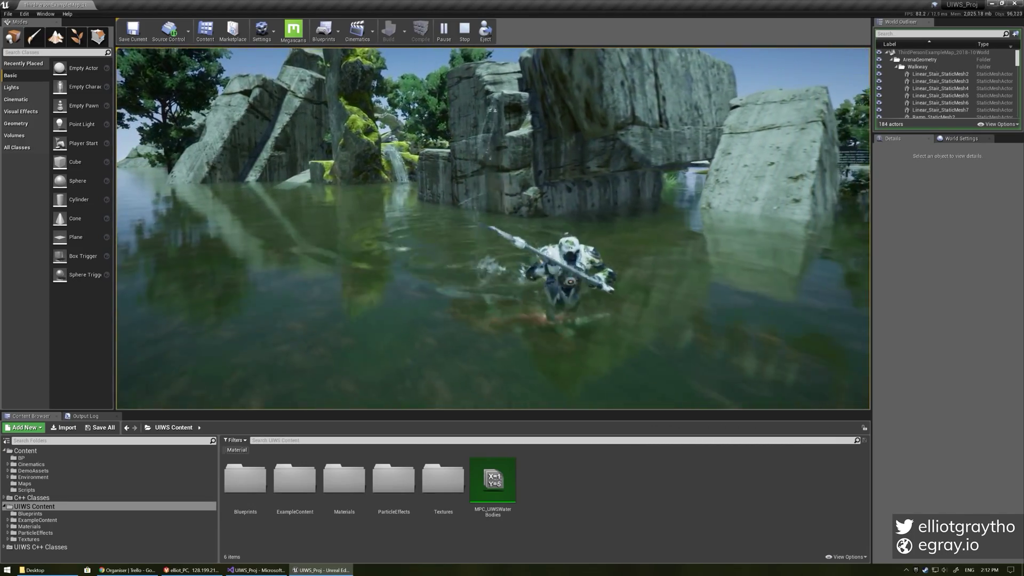
key("d")
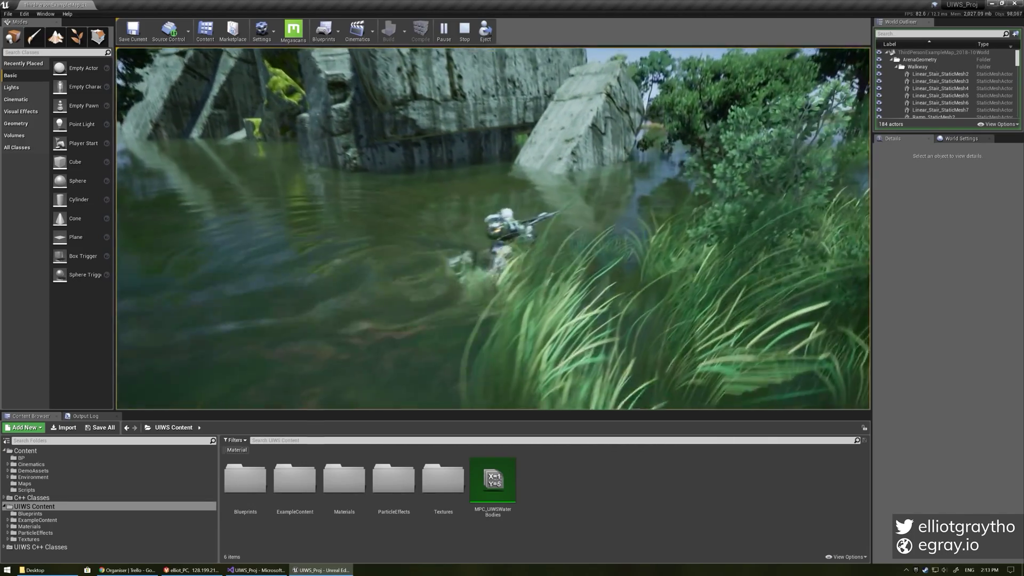
key("w")
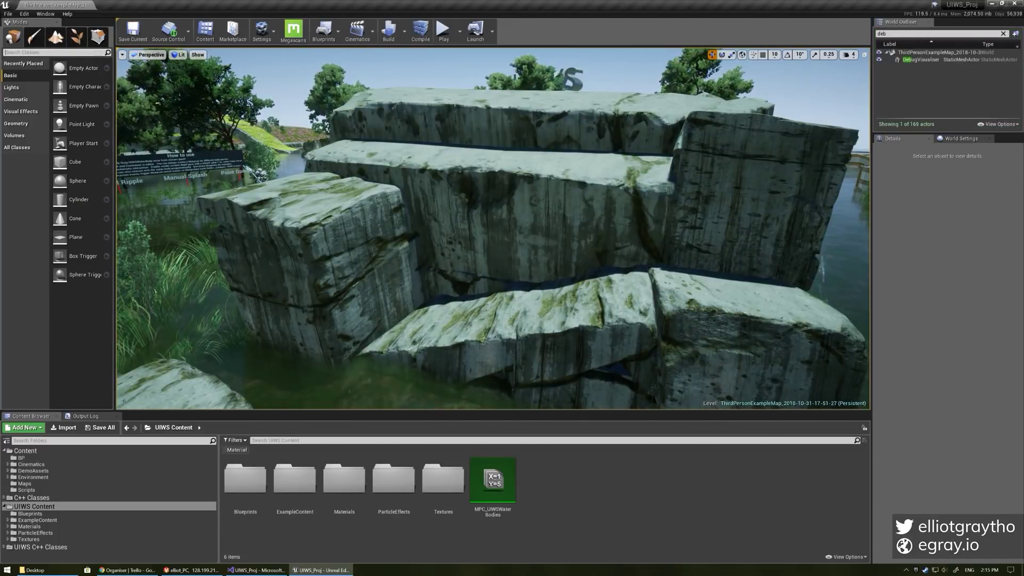
Place a UIWS Water Body over the large stone blocks and shift it along X to about -1161.
type("wat")
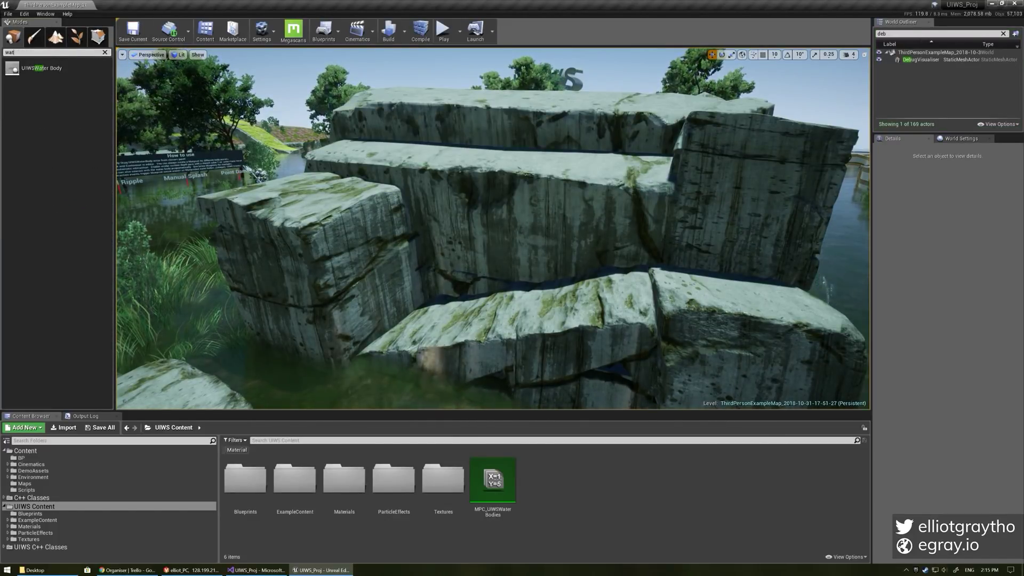
left_click_drag(22, 68, 689, 216)
right_click_drag(693, 220, 694, 221)
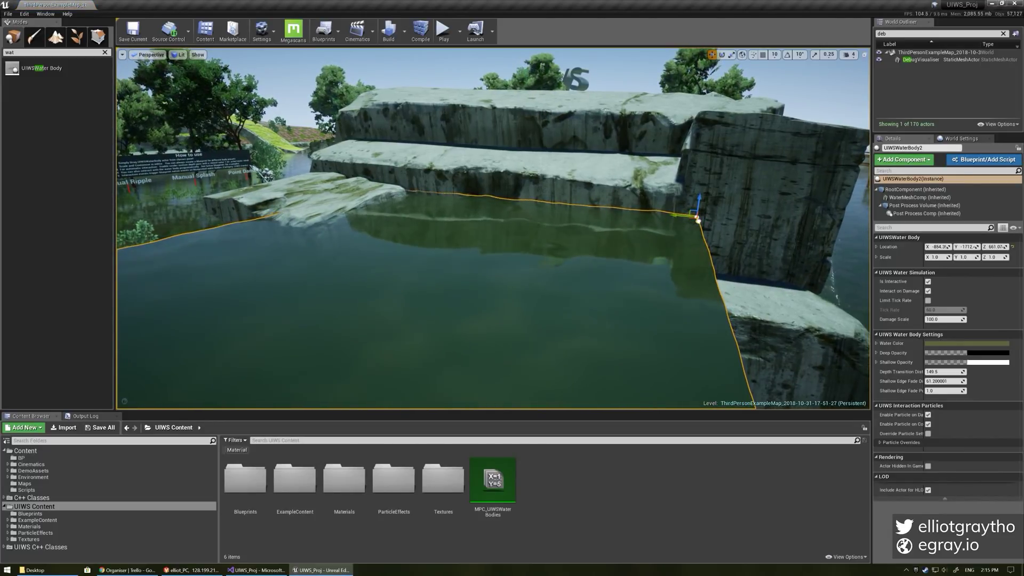
left_click_drag(704, 182, 697, 217)
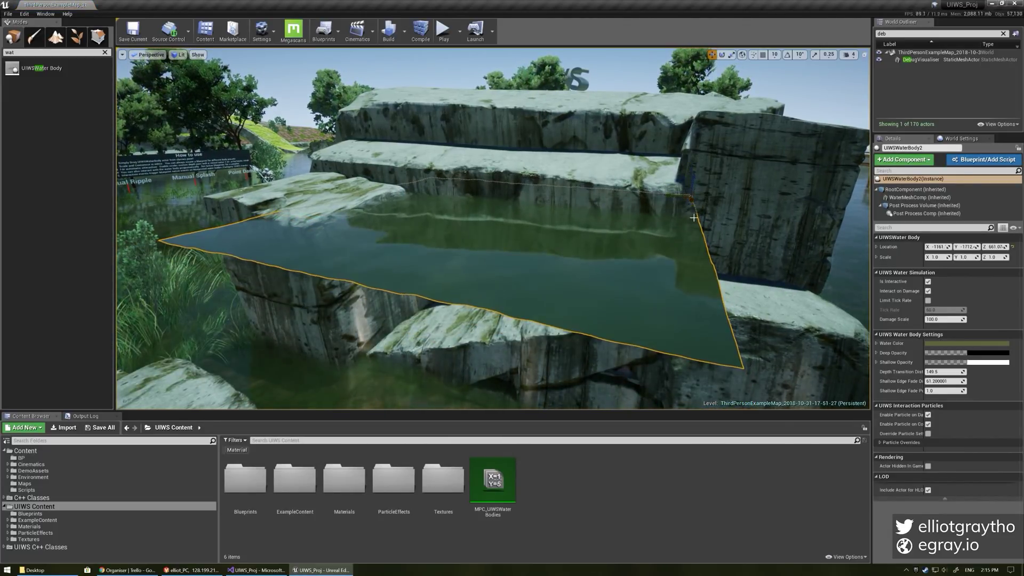
Lower the new water body between the stone blocks to a Z location of about 552.
right_click_drag(697, 217, 730, 239)
left_click_drag(660, 152, 660, 191)
left_click(611, 283)
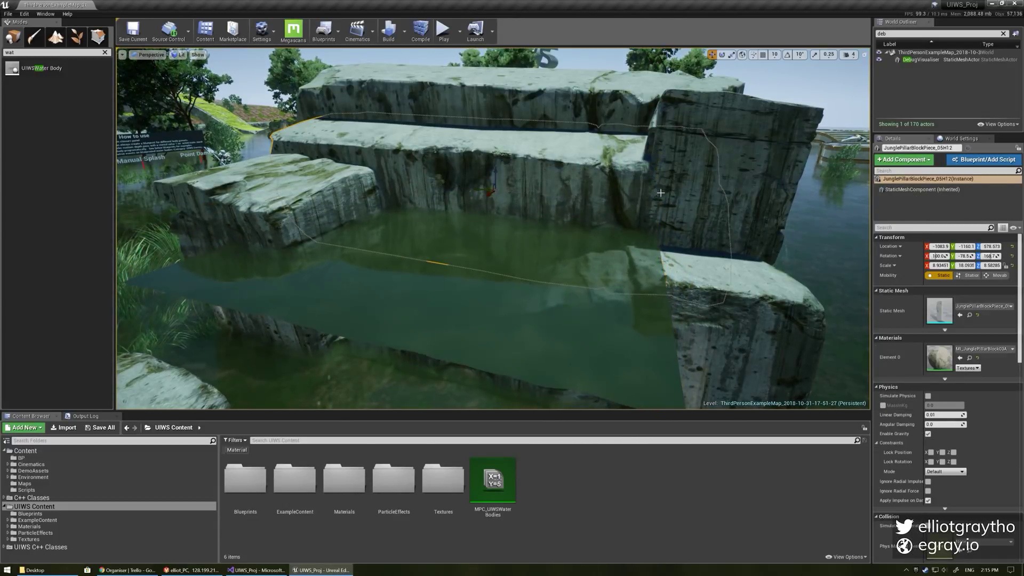
left_click(623, 323)
key("g")
right_click_drag(624, 324, 581, 312)
right_click_drag(504, 288, 521, 211)
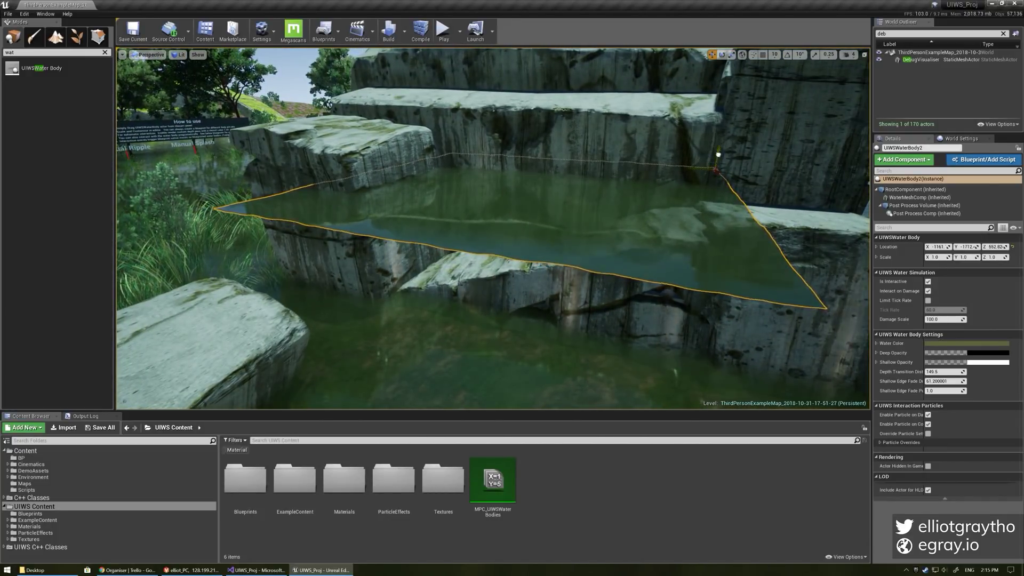
Raise the water body to a Z location of about 775 and shift it along X to about -1448.
left_click_drag(711, 156, 720, 79)
right_click_drag(720, 78, 724, 175)
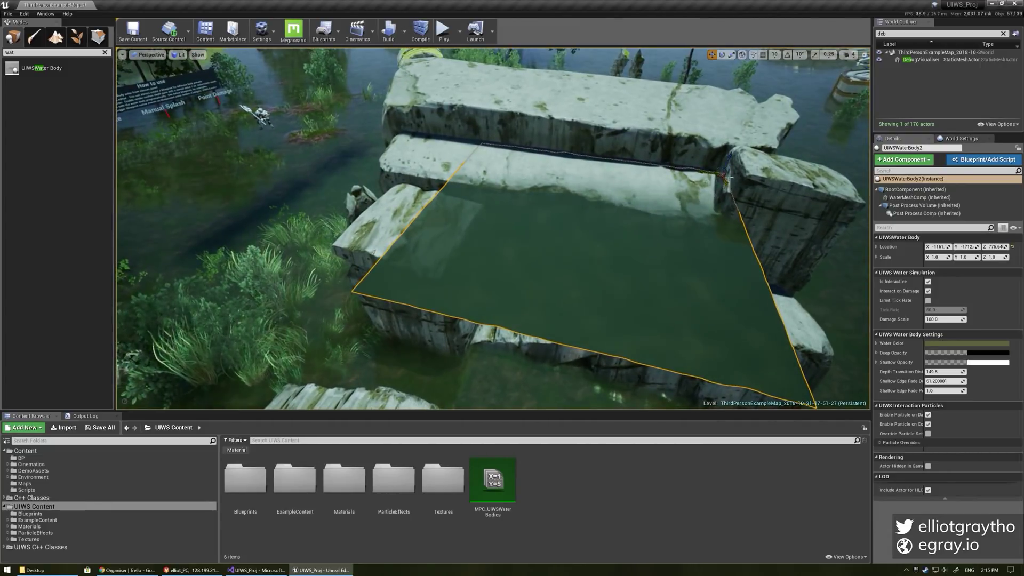
left_click_drag(731, 190, 711, 154)
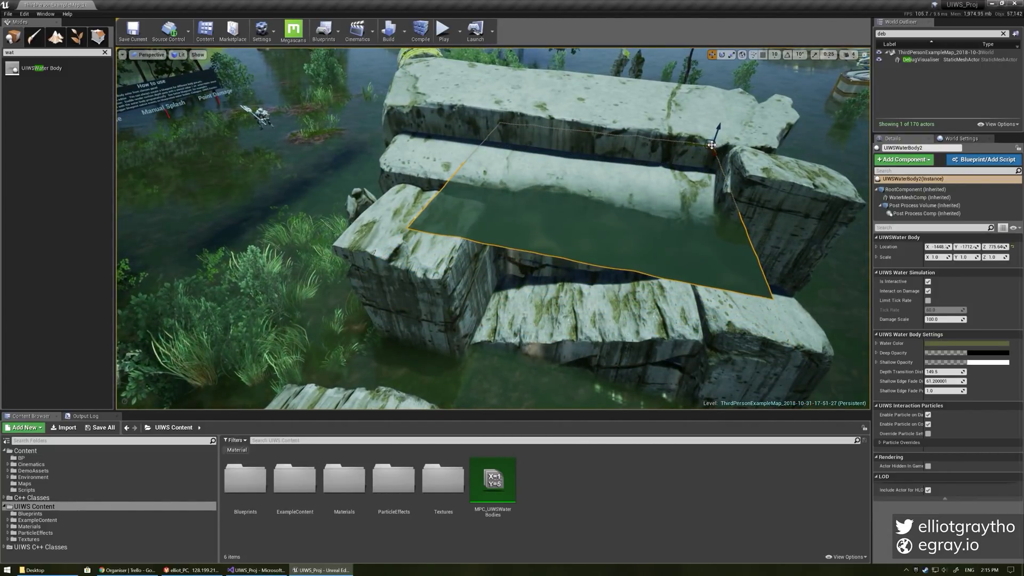
Examine where the water surface meets the stone blocks, and the water body's Tick Rate and Damage Scale settings.
key("e")
key("w")
key("g")
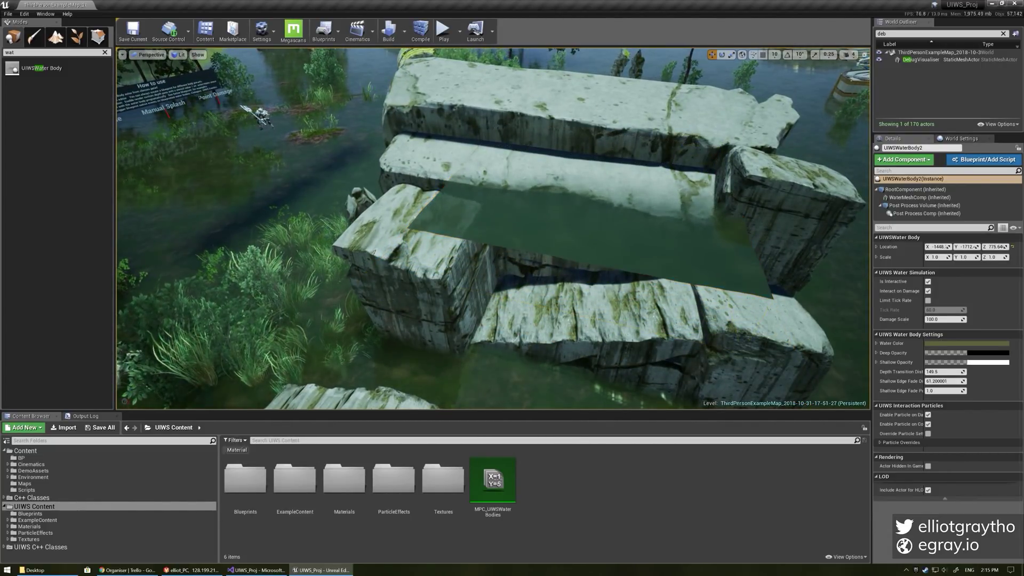
right_click_drag(710, 154, 698, 67)
right_click_drag(653, 240, 704, 193)
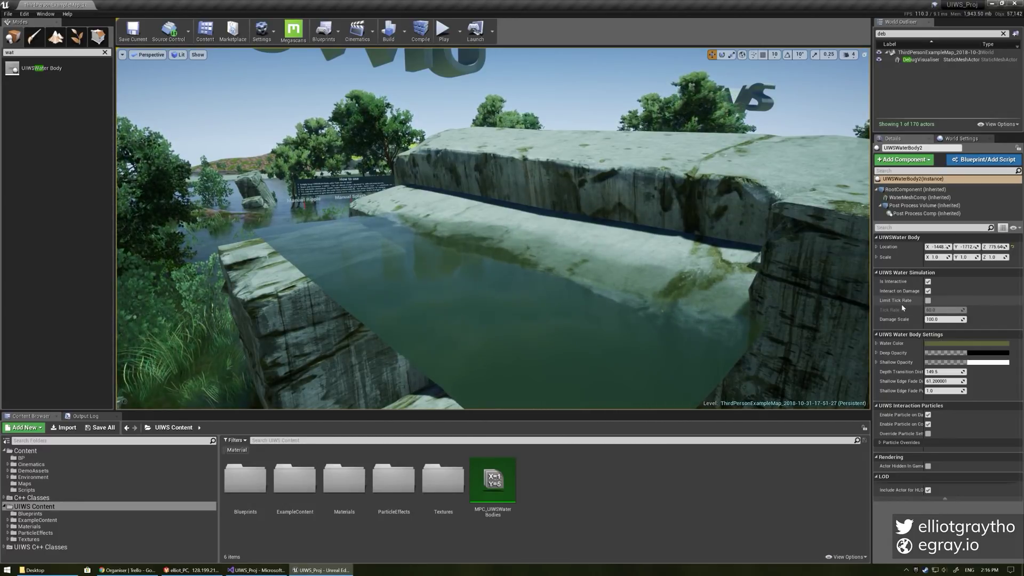
mouse_move(893, 302)
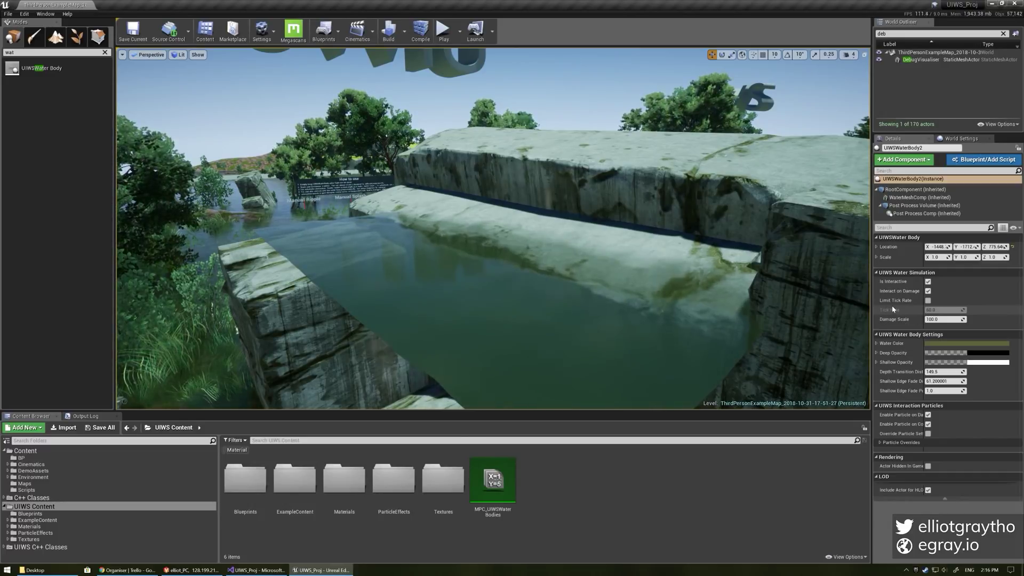
mouse_move(905, 323)
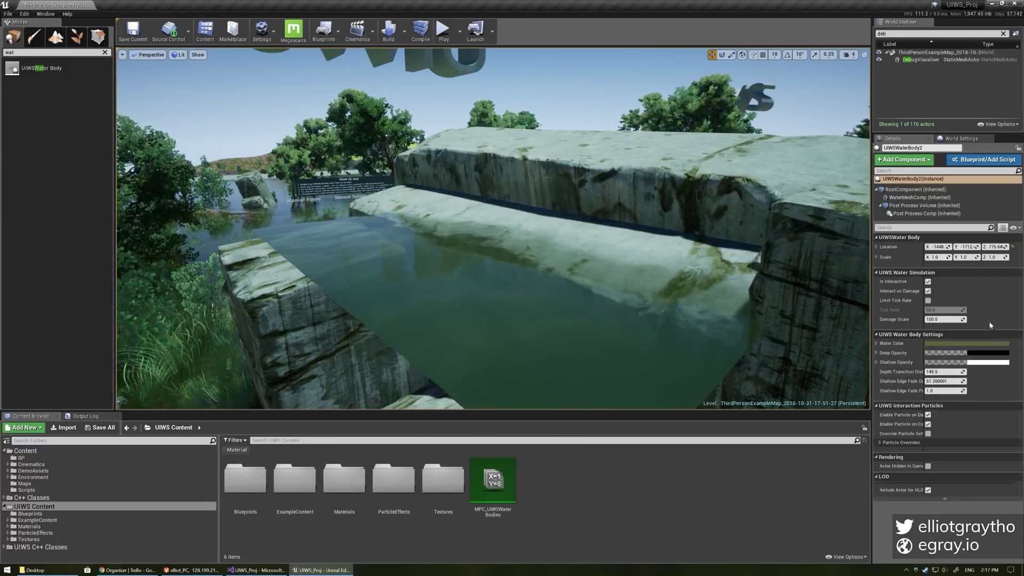
Set the water body's Water Color to a bright crimson of about R 0.668, G 0.0, B 0.075.
left_click(948, 344)
left_click_drag(814, 432, 779, 400)
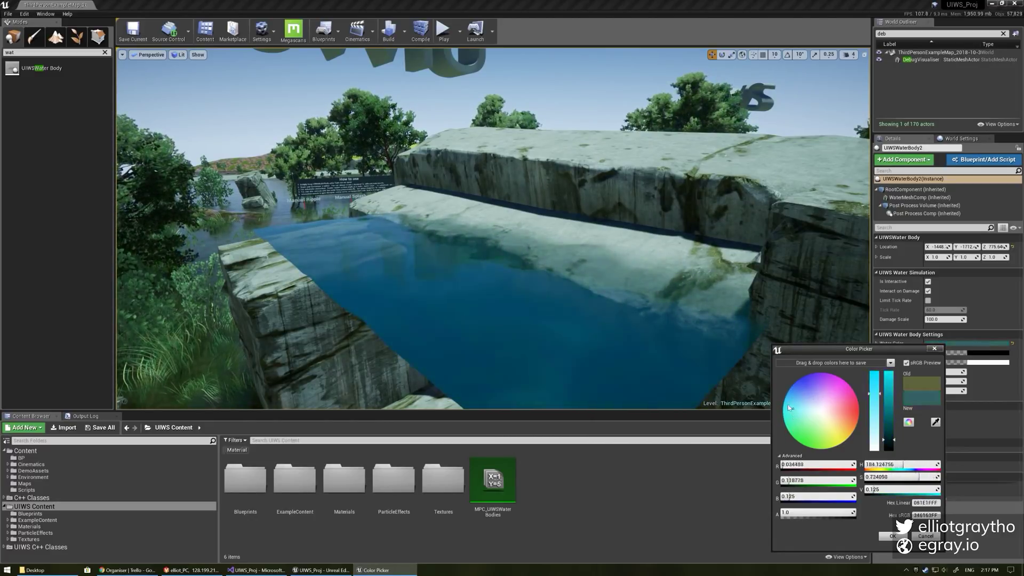
left_click_drag(889, 438, 894, 398)
left_click_drag(790, 423, 888, 407)
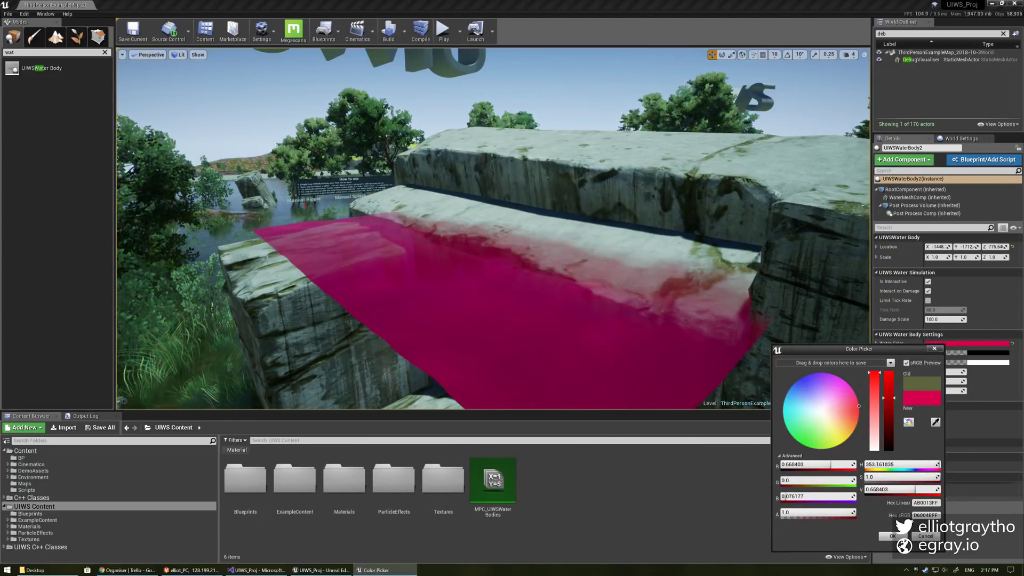
left_click(892, 536)
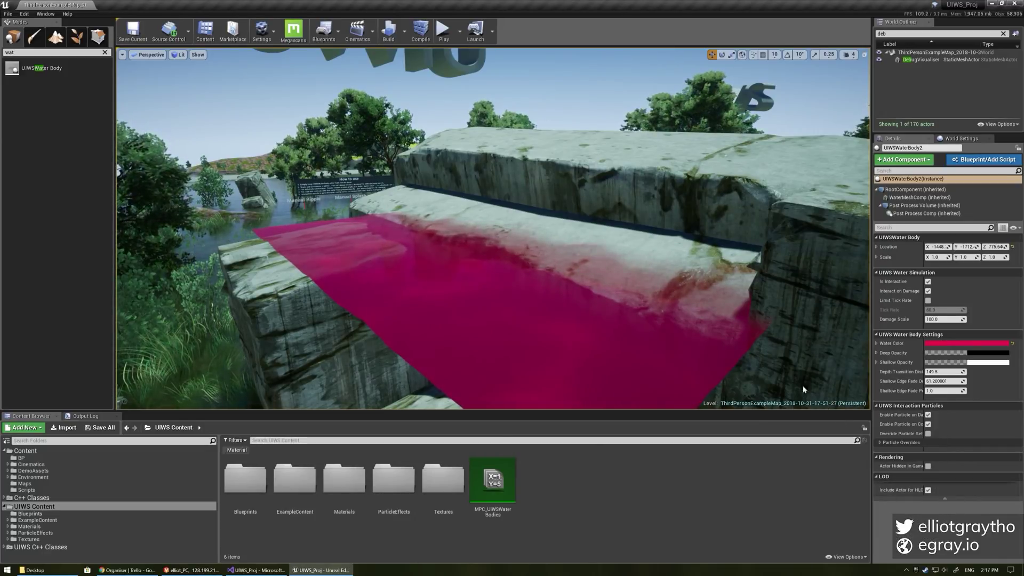
Lower the crimson water body into the gap between the stone blocks, to a Z location of about 576.
right_click_drag(626, 252, 595, 282)
key("g")
key("s")
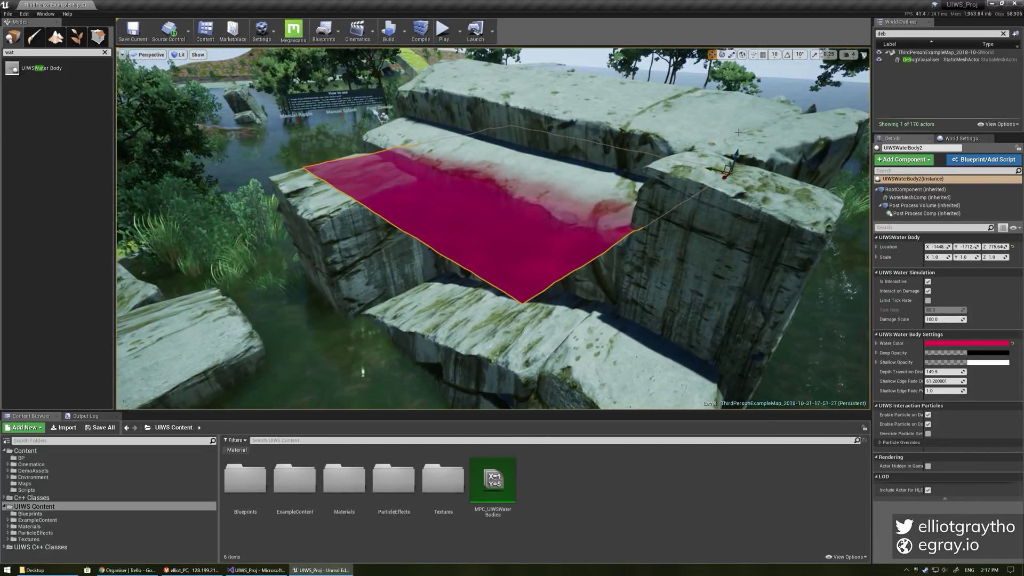
left_click_drag(743, 143, 735, 199)
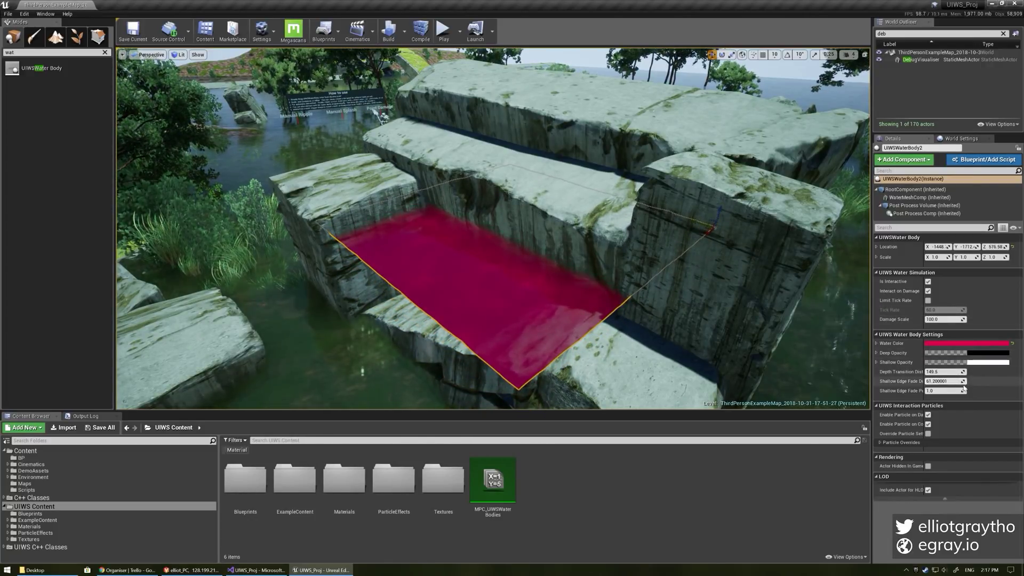
Increase the crimson water body's Depth Transition Distance and check its surface from a low angle.
left_click_drag(931, 367, 975, 371)
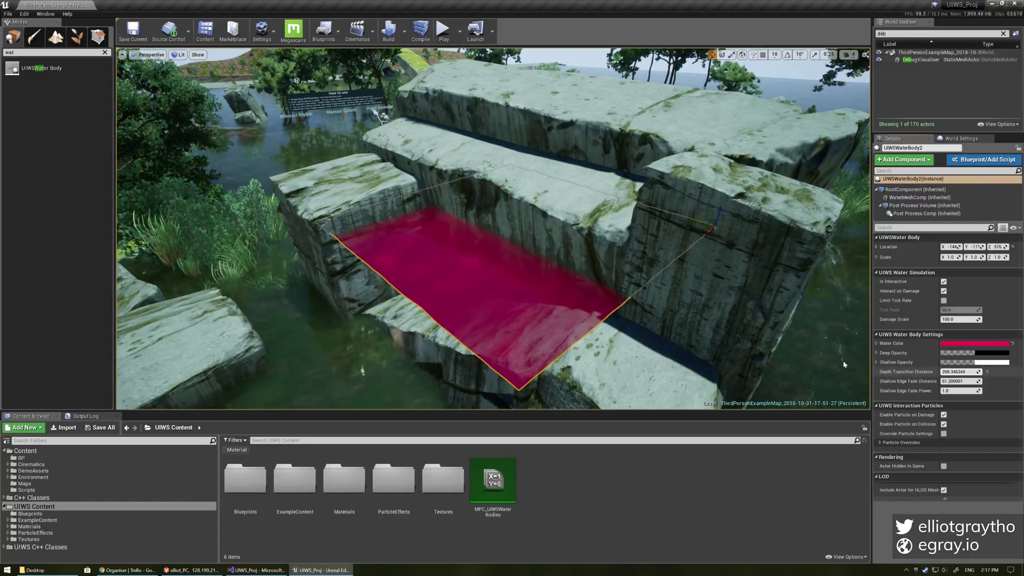
right_click_drag(559, 284, 559, 224)
right_click_drag(559, 283, 559, 284)
right_click_drag(698, 267, 698, 267)
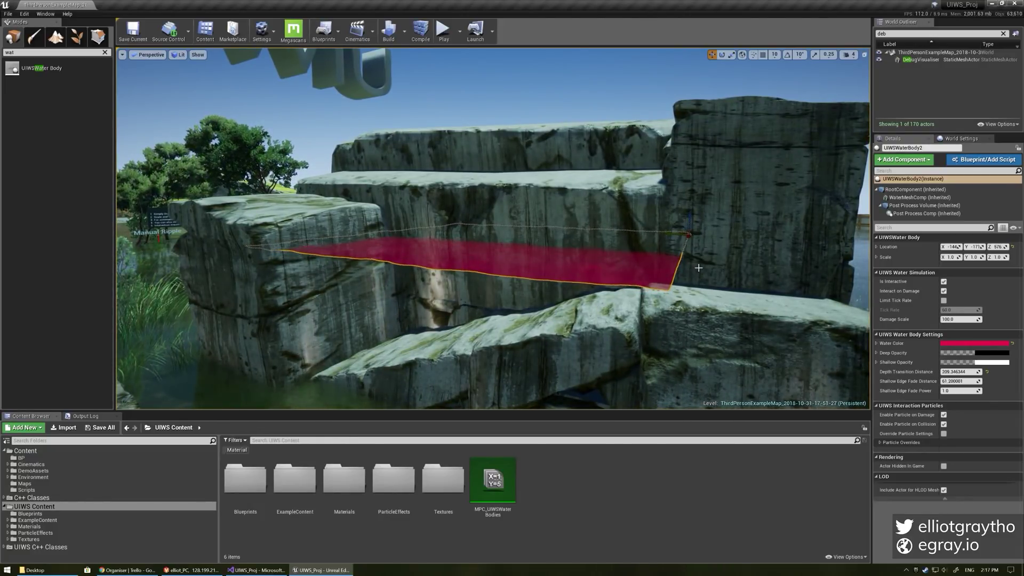
key("d")
mouse_move(699, 268)
right_mouse_down()
mouse_move(672, 268)
mouse_move(693, 267)
right_mouse_up()
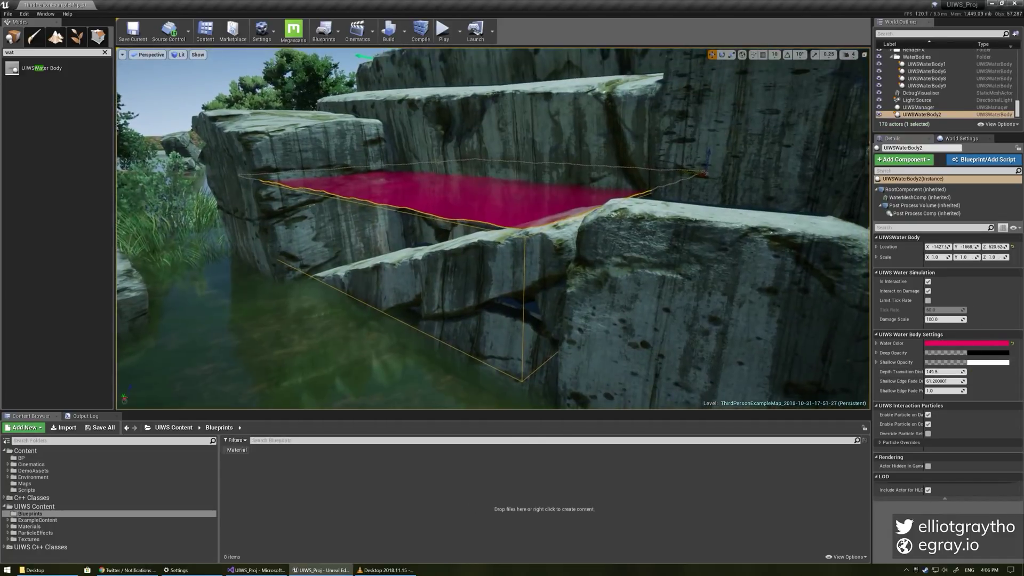
Examine the crimson water body's surface, edges and volume bounds among the stone blocks.
right_click_drag(619, 197, 619, 197)
key("g")
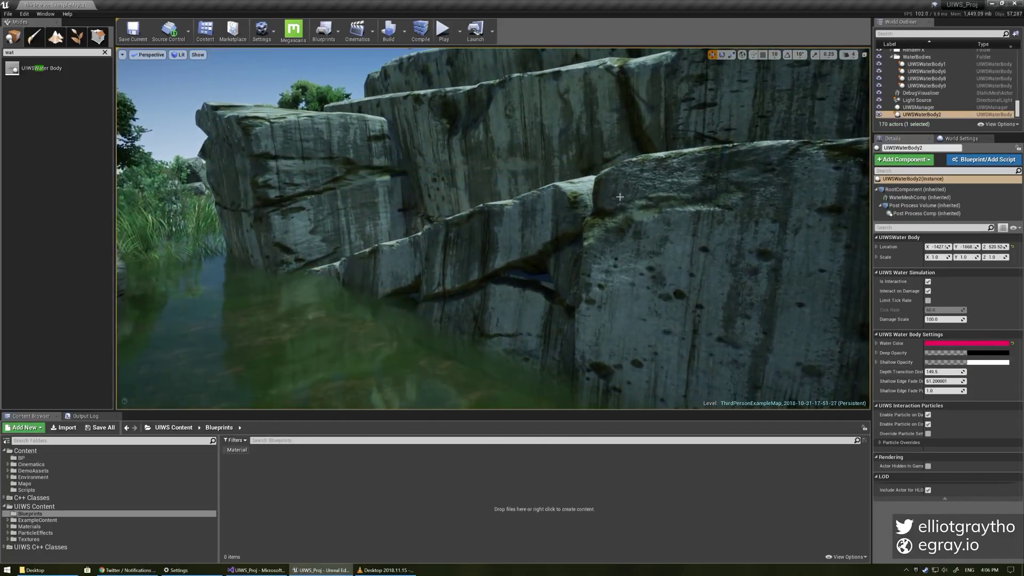
right_click_drag(417, 261, 417, 260)
key("e")
key("w")
key("q")
key("w")
key("e")
right_click_drag(462, 214, 462, 215)
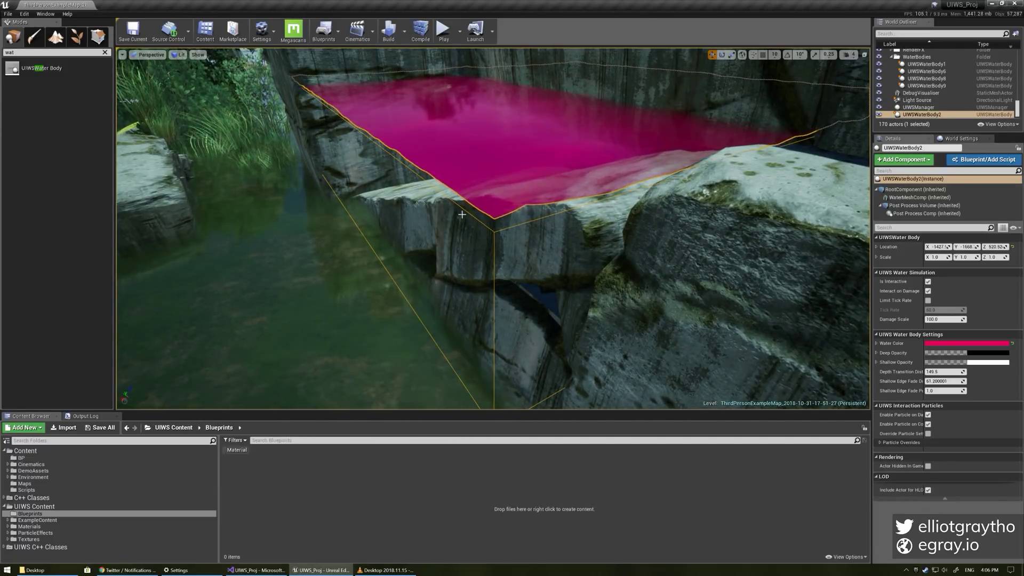
Start a play session of the level to test the character's interaction with the crimson pool.
right_click_drag(499, 198, 581, 183)
key("d")
key("w")
key("a")
right_click_drag(483, 183, 475, 195)
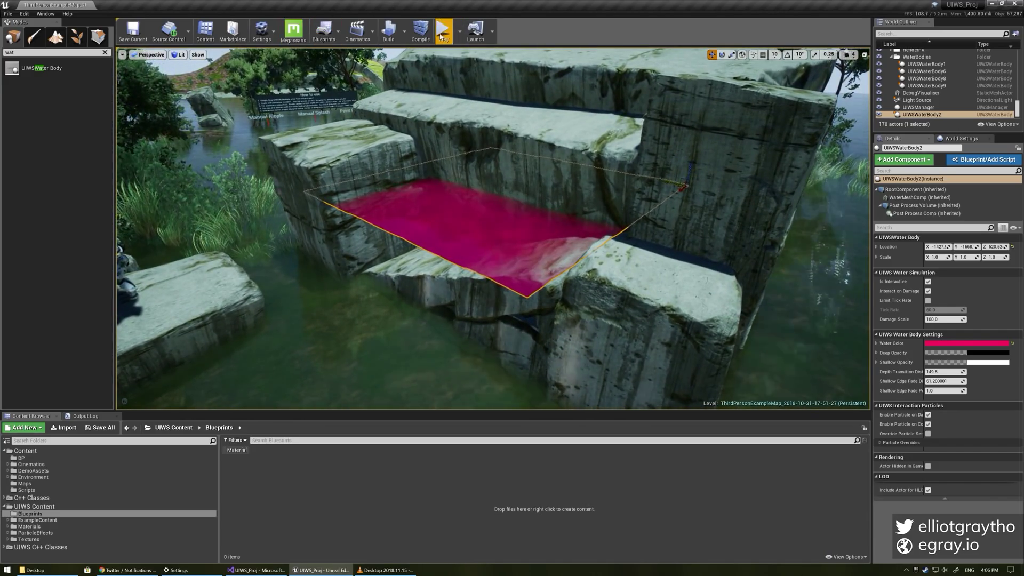
left_click(443, 32)
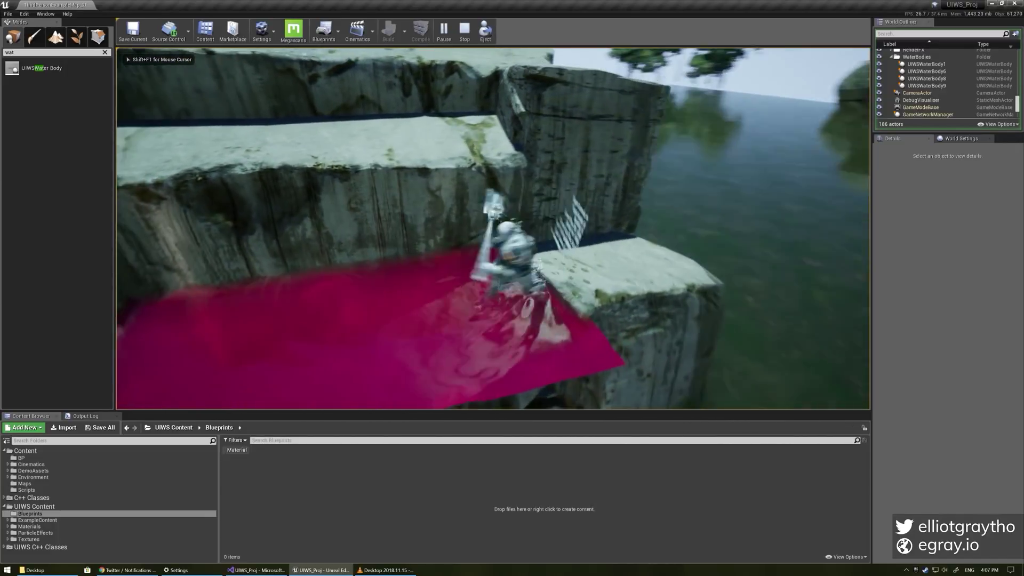
Move the character out of the crimson pool onto the adjoining stone block and end the play session.
key("a")
key("d")
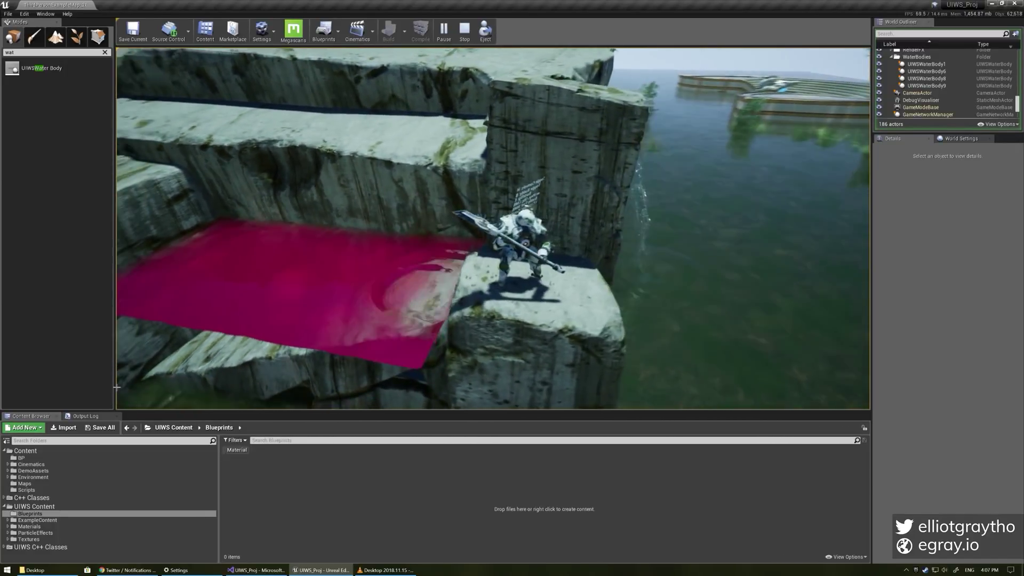
key("Escape")
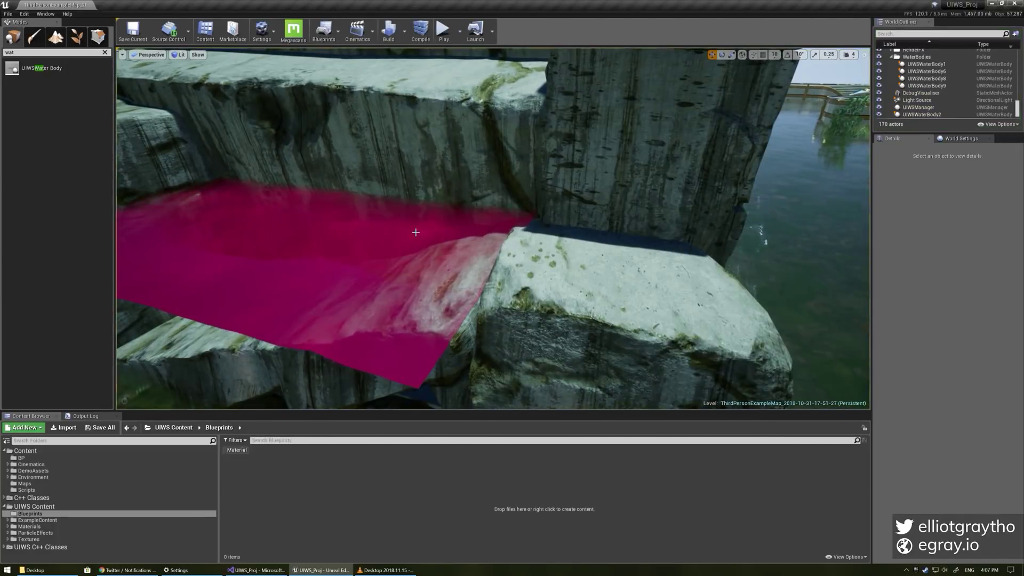
Select the crimson water body, frame it among the stone blocks, and widen the Details area to show full property names.
left_click(457, 224)
key("f")
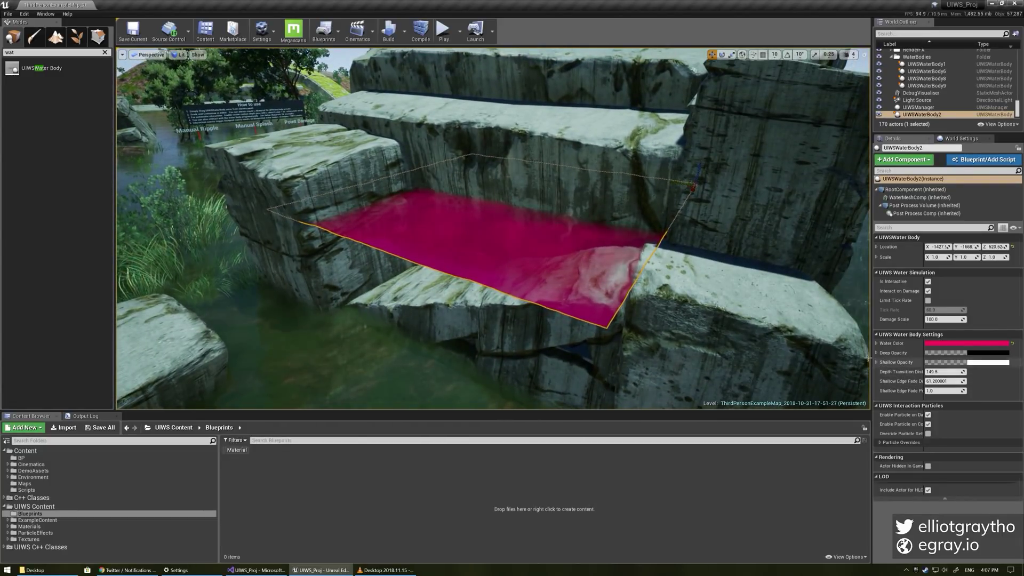
right_click_drag(707, 293, 693, 289)
key("g")
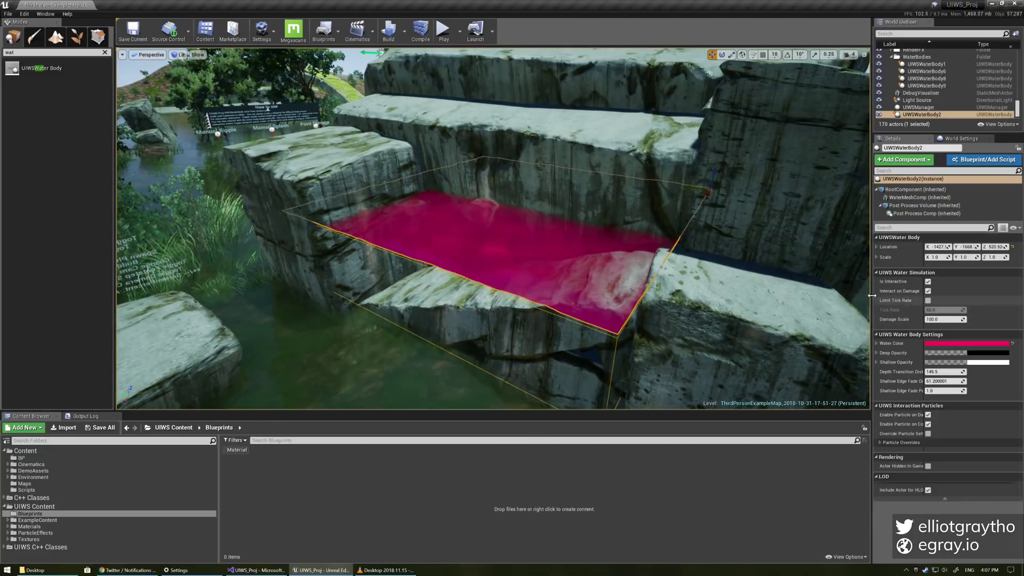
left_click_drag(871, 293, 817, 293)
right_click_drag(736, 299, 745, 301)
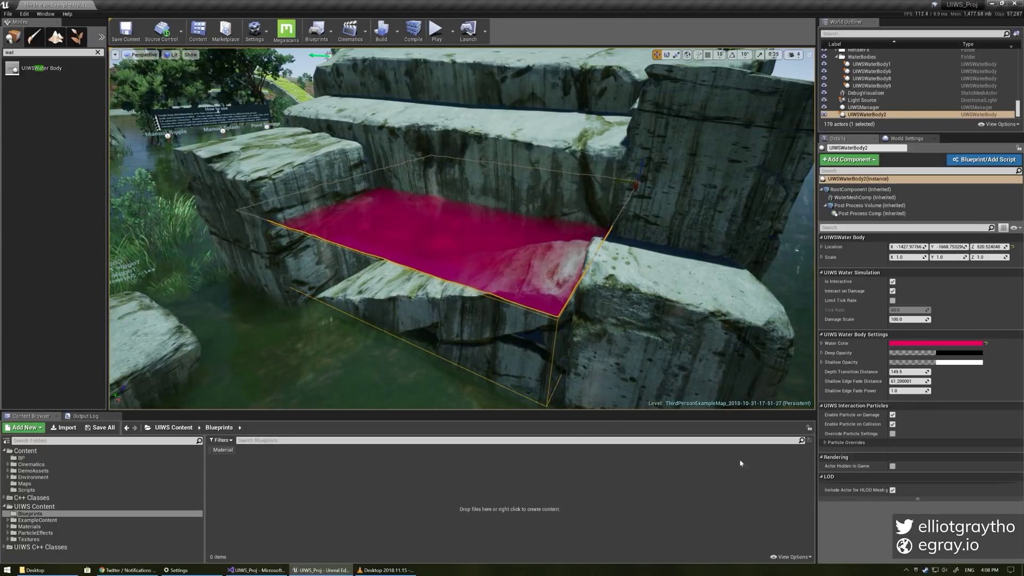
Enable Override Particle Settings on the crimson water body and expand its Particle Overrides.
left_click(826, 442)
left_click(892, 433)
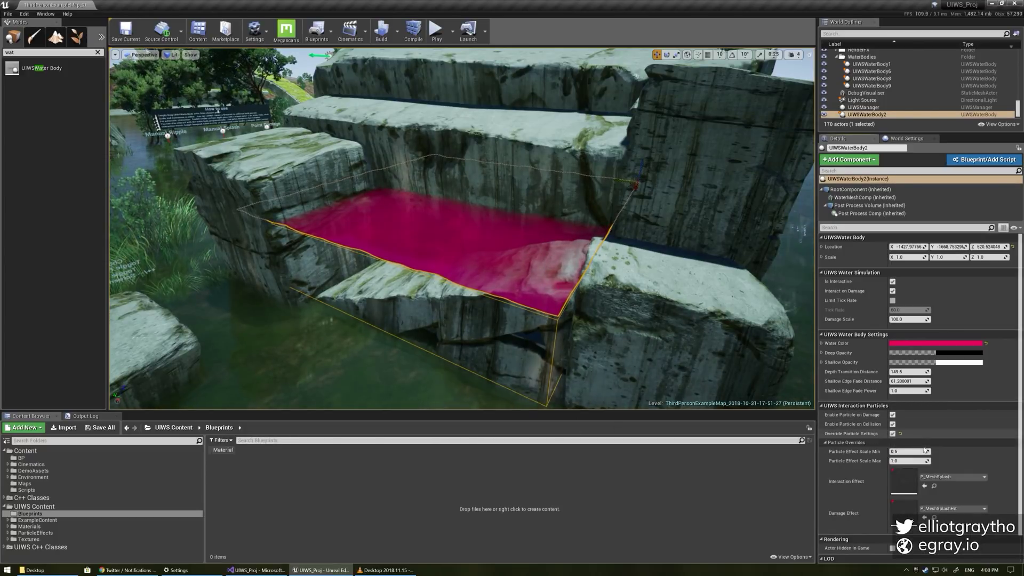
scroll(858, 469, "down", 1)
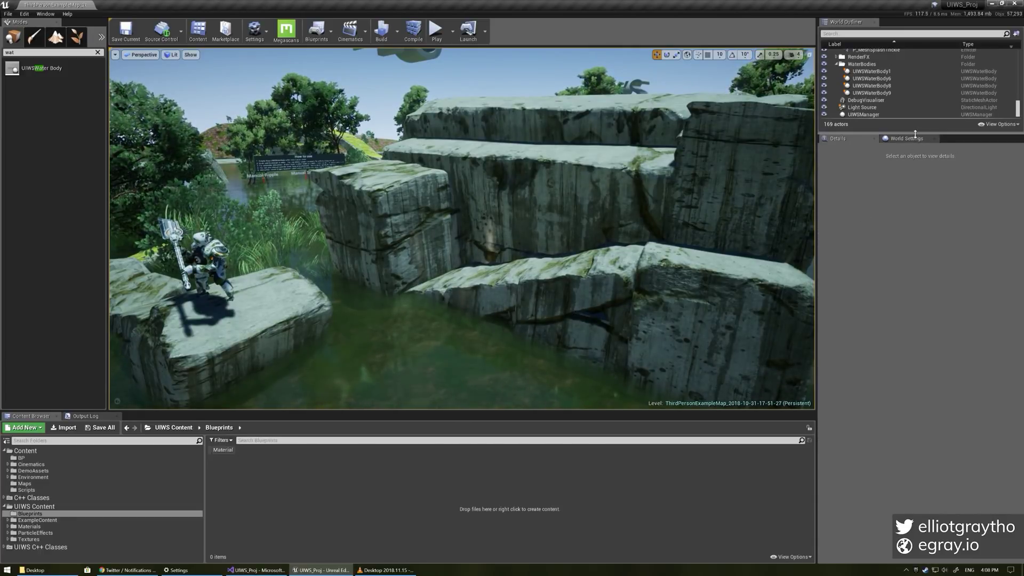
Enlarge the actor list, select the UIWSManager actor, and check its Continuous Light Update option.
left_click_drag(915, 134, 914, 249)
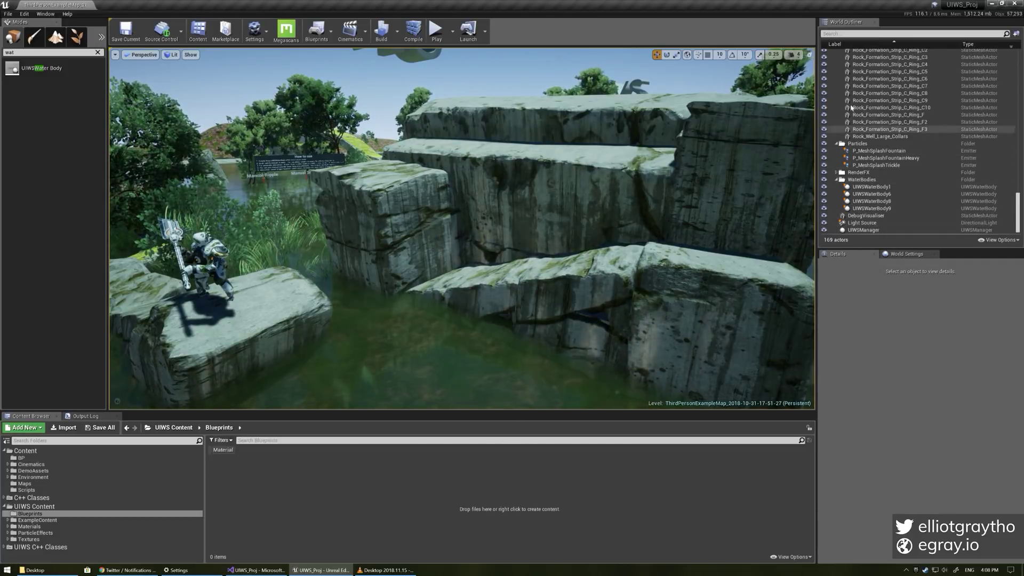
left_click(862, 229)
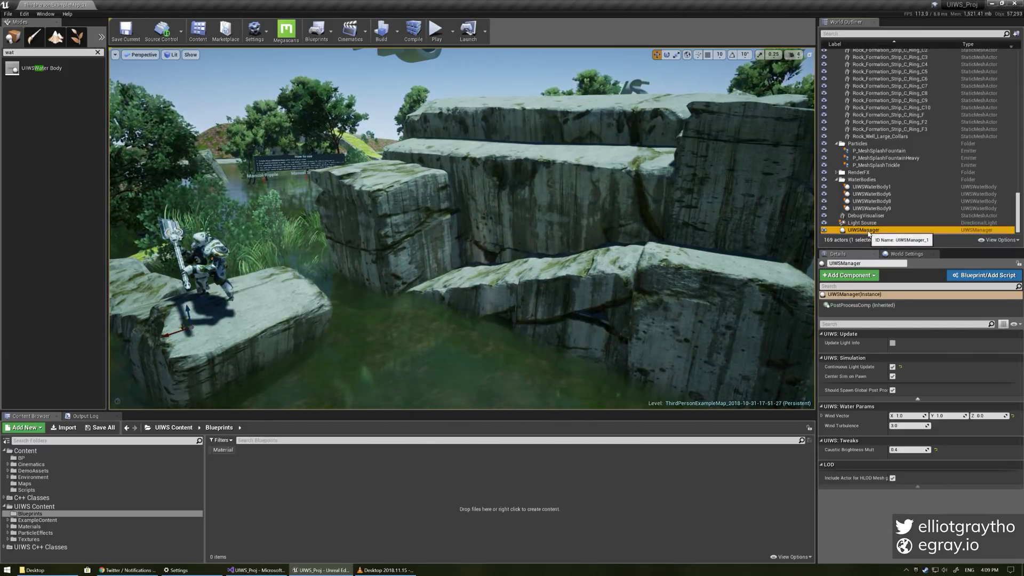
left_click_drag(946, 249, 945, 218)
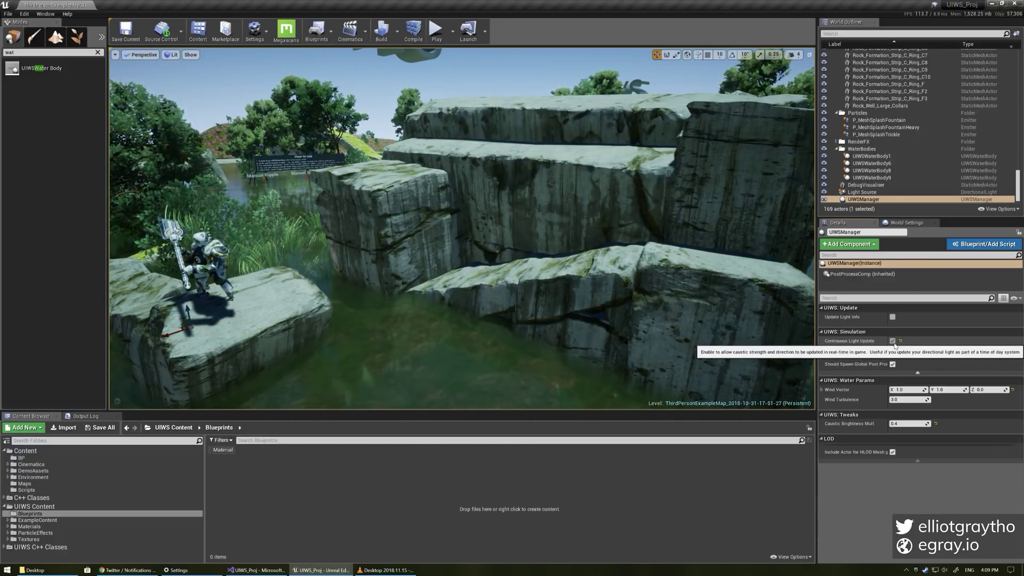
left_click(892, 341)
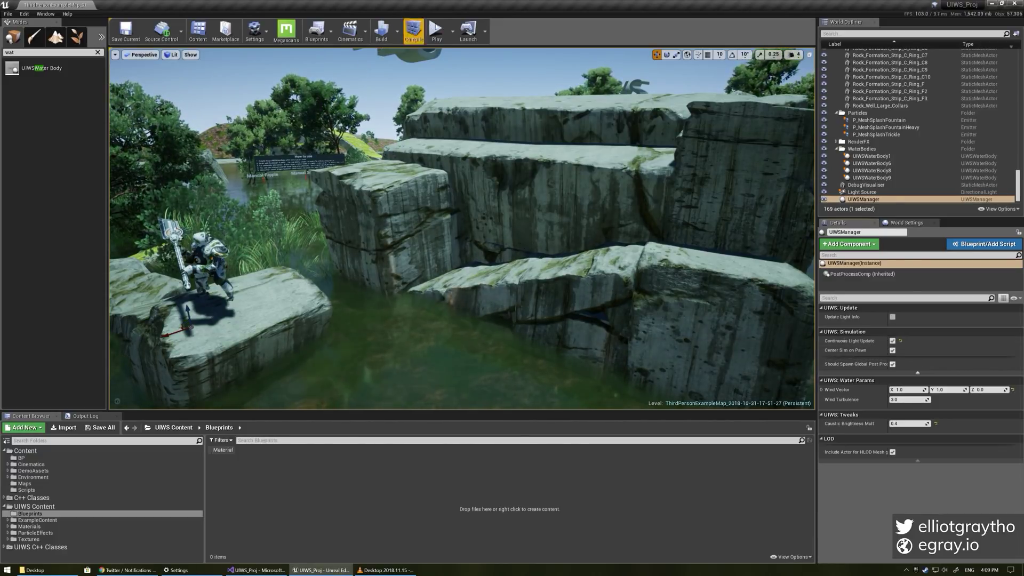
Play the level with the character in the water beside the stone blocks, and eject to a free camera.
left_click(437, 31)
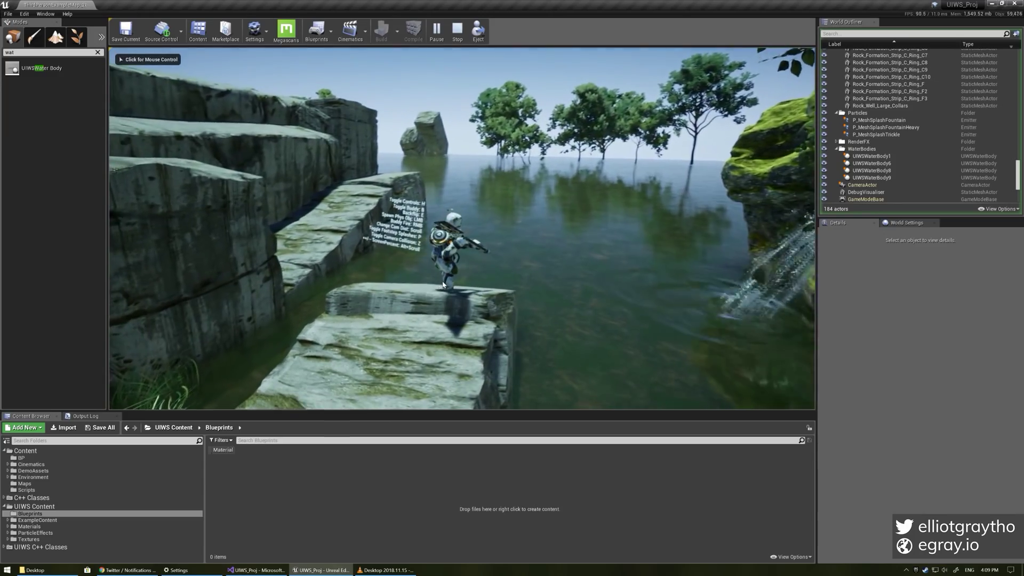
key("w")
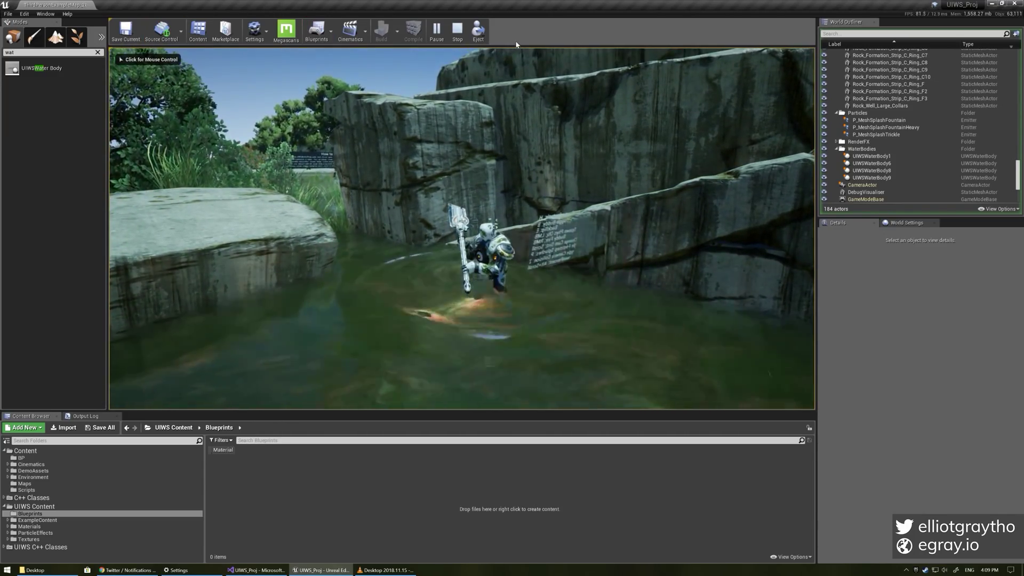
key("F8")
key("s")
right_click_drag(559, 157, 563, 187)
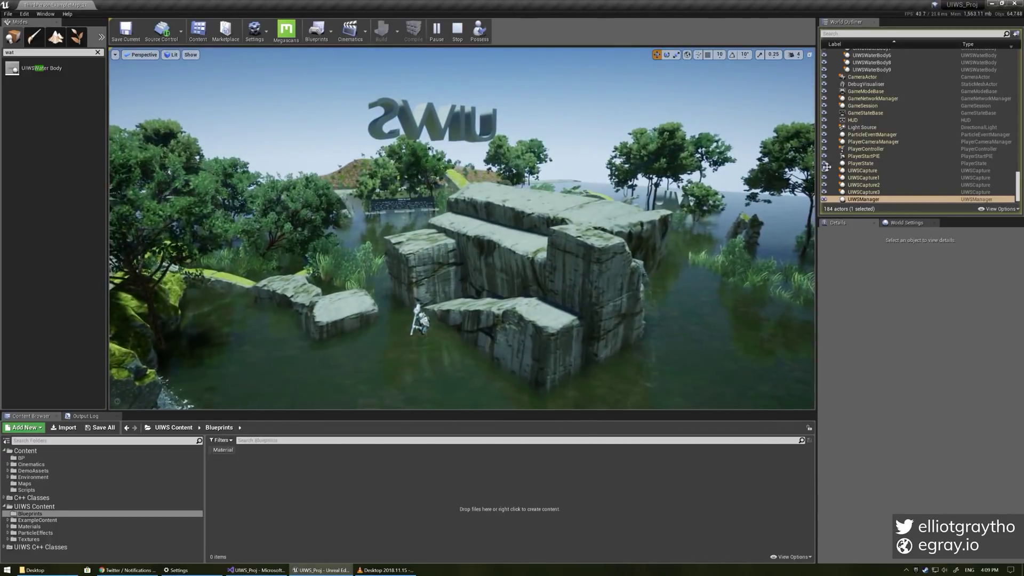
Search the level's actors for "light" and select the directional Light Source, keeping the character's water area in view.
left_click(848, 33)
type("ligh")
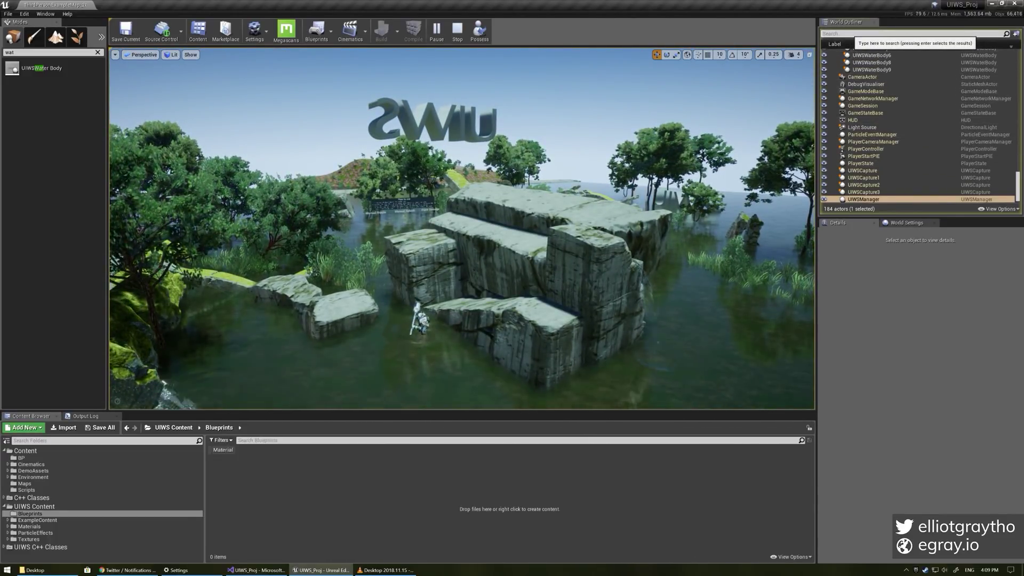
type("t")
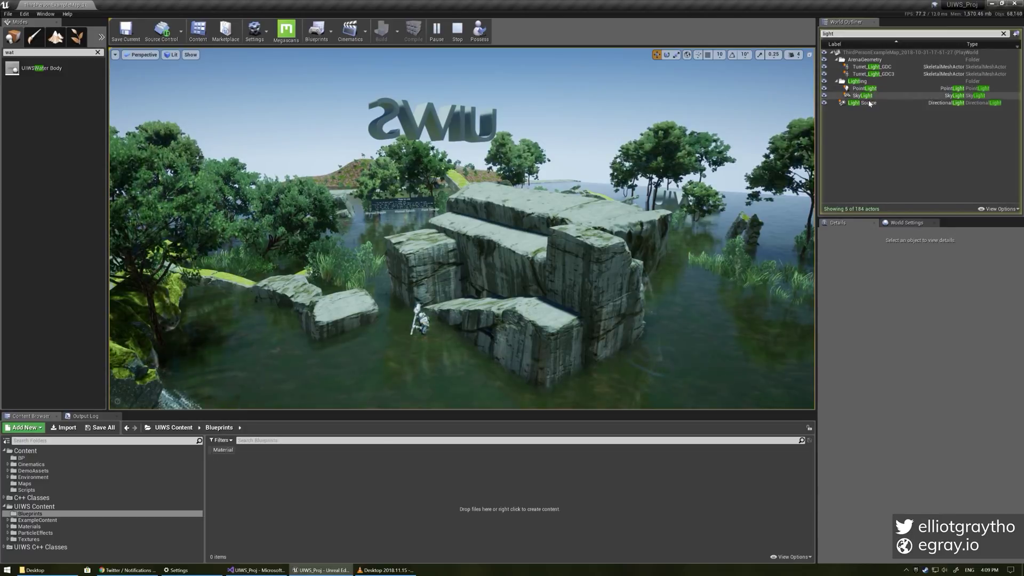
key("Return")
mouse_move(730, 201)
right_mouse_down()
mouse_move(727, 215)
mouse_move(739, 198)
right_mouse_up()
key("w")
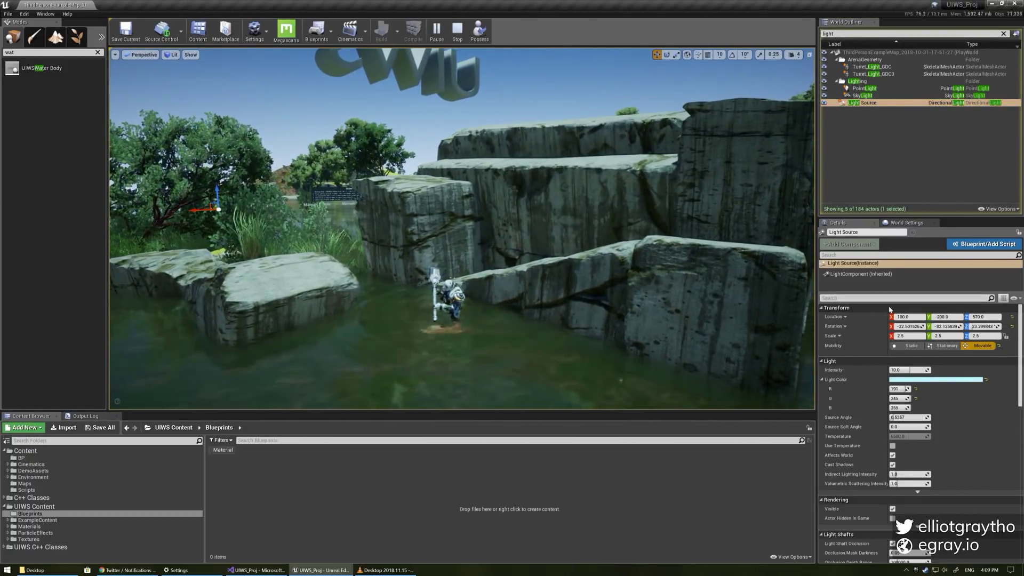
Test the water's light response by varying the Light Source's Intensity between 0, 1 and 10.
left_click_drag(912, 370, 908, 369)
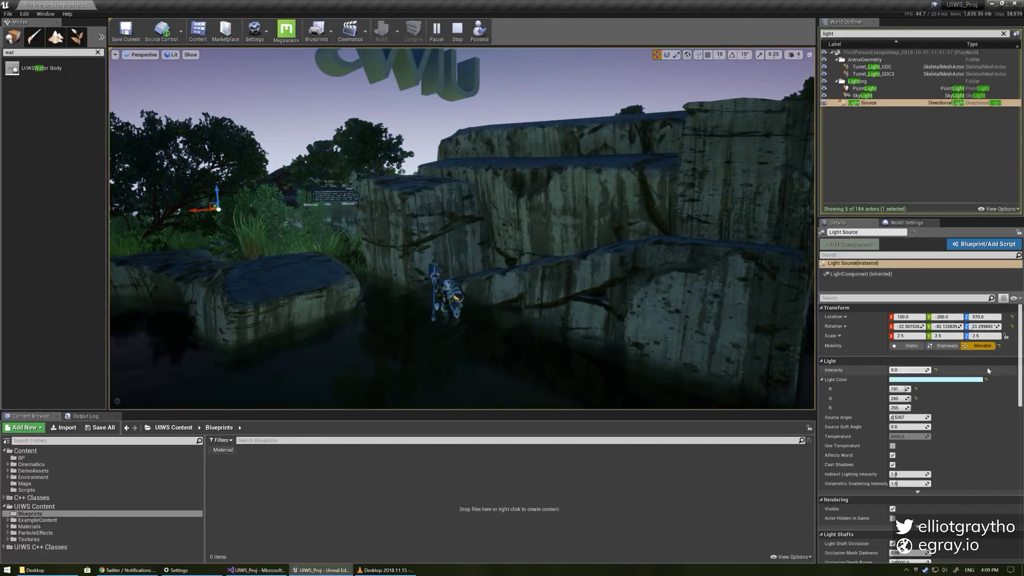
left_click(899, 370)
type("10")
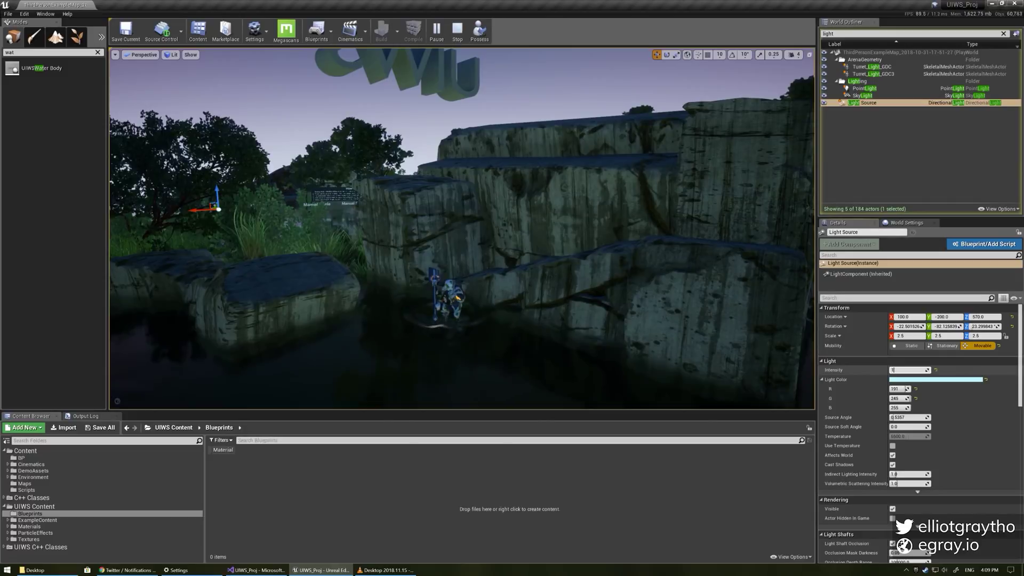
key("Return")
type("1")
key("Return")
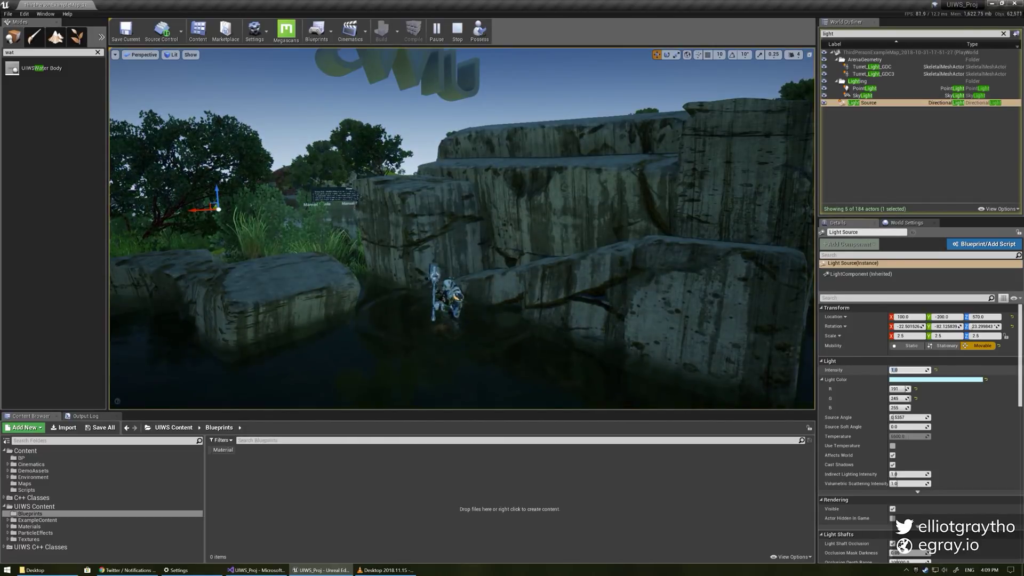
type("20")
key("Return")
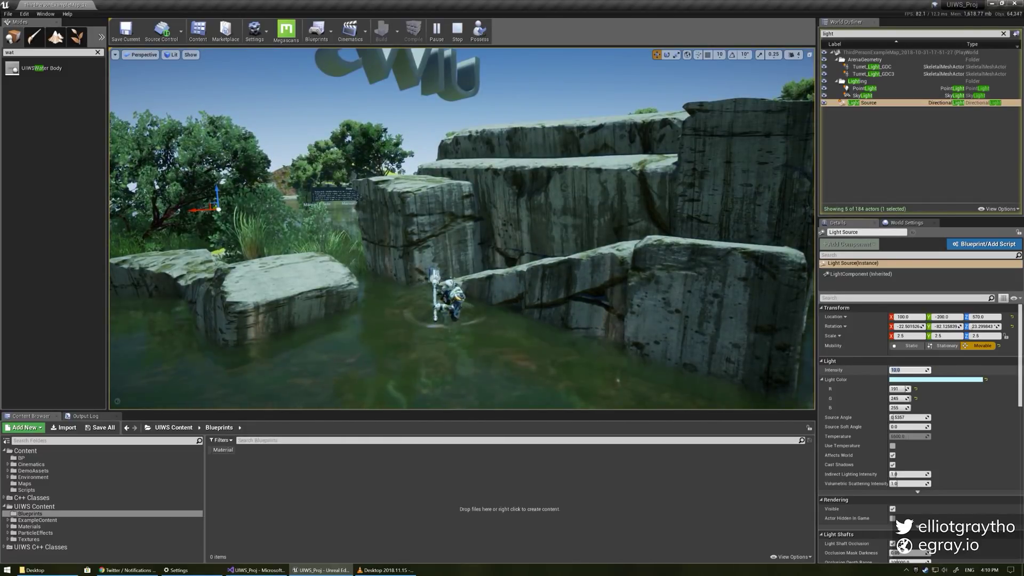
type("1")
key("Return")
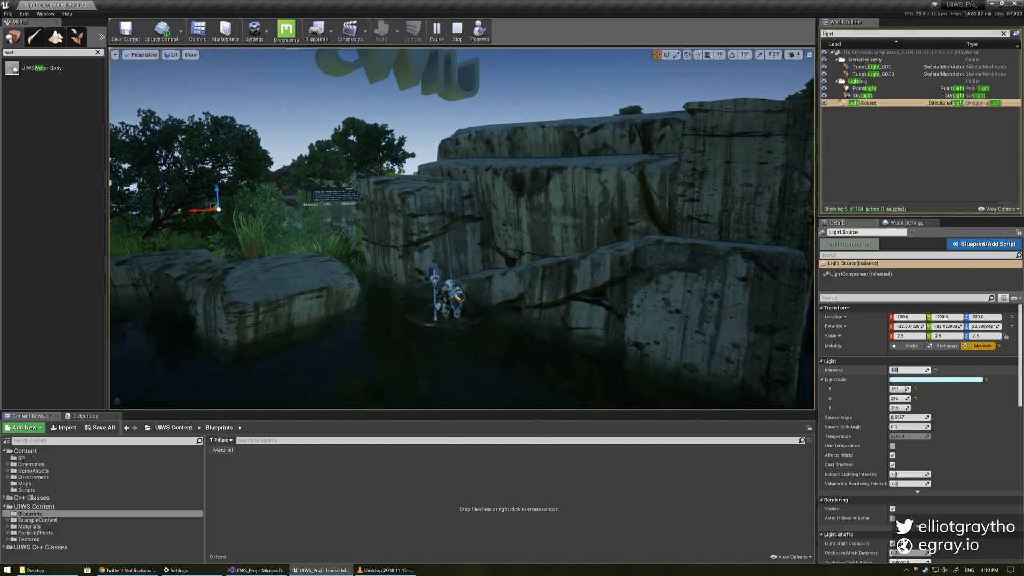
Try the Light Source's Intensity at 2, 5 and 1, and set it back to 10.
type("2")
key("Return")
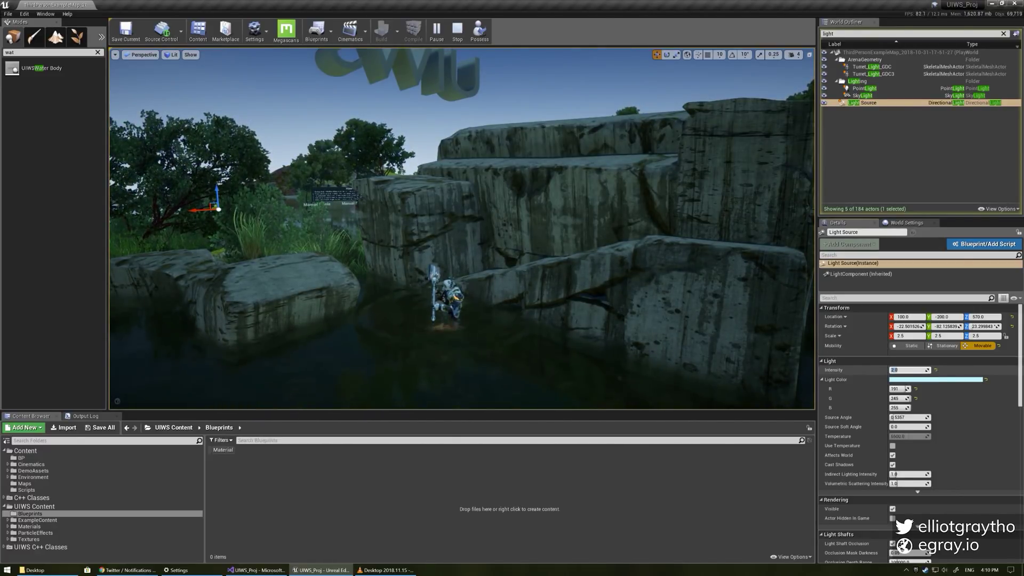
type("5")
key("Return")
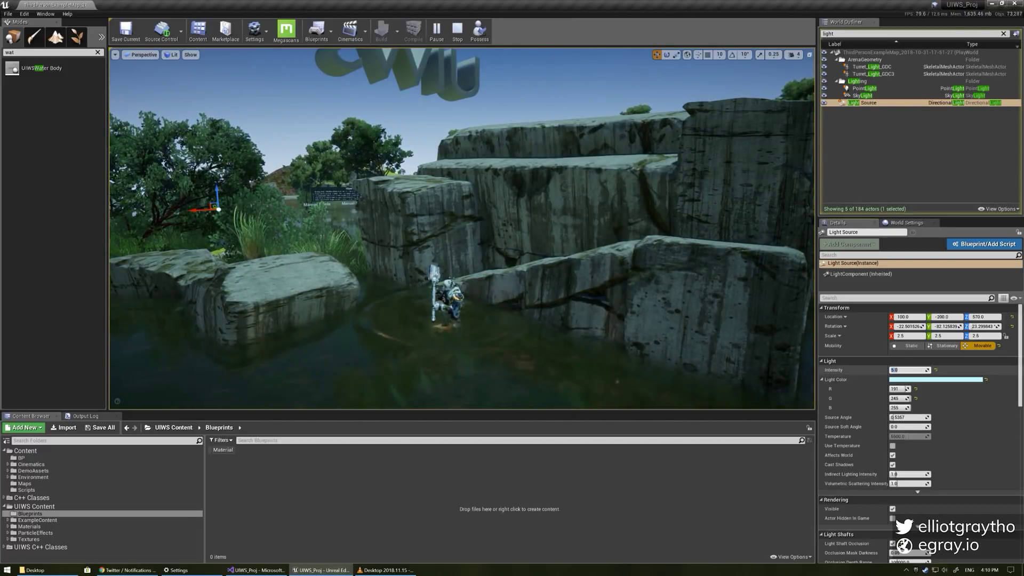
type("1")
key("Return")
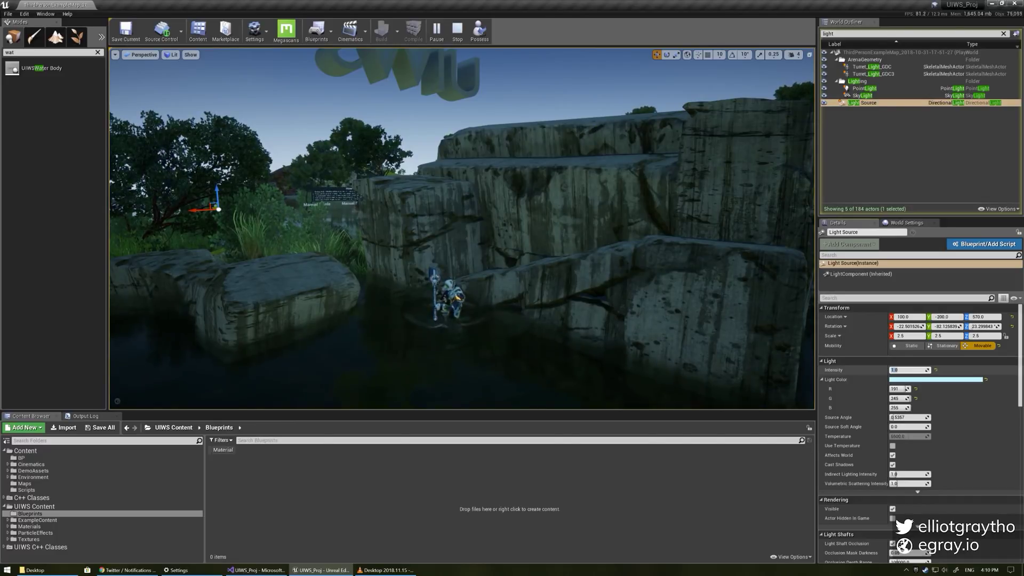
type("10")
key("Return")
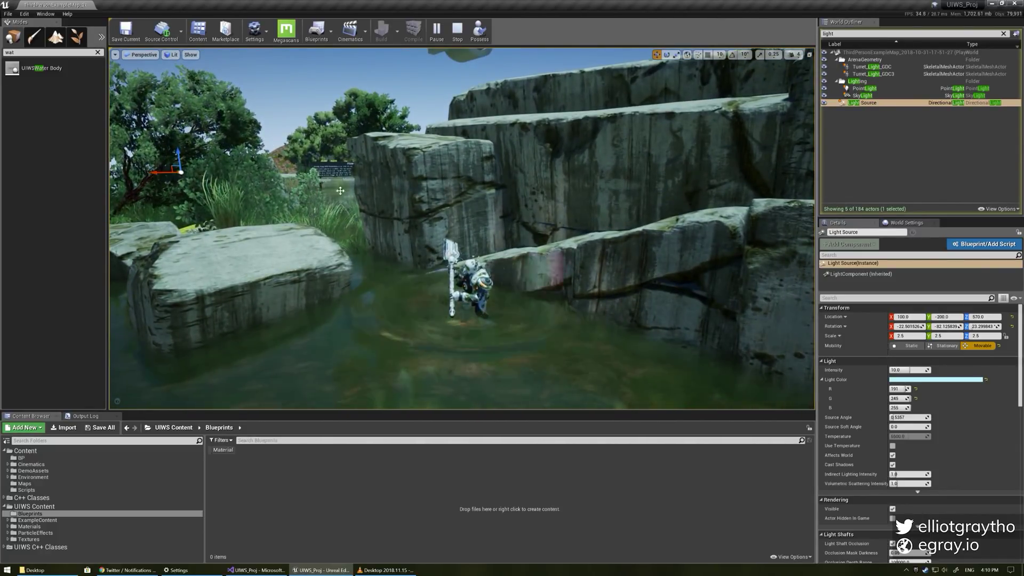
Rotate the Light Source to test how the water reacts to the sun direction, and end the play session.
mouse_move(185, 155)
left_mouse_down()
mouse_move(182, 171)
mouse_move(178, 143)
left_mouse_up()
right_click_drag(409, 259, 363, 283)
left_click_drag(241, 204, 250, 251)
left_click_drag(209, 218, 208, 224)
key("Escape")
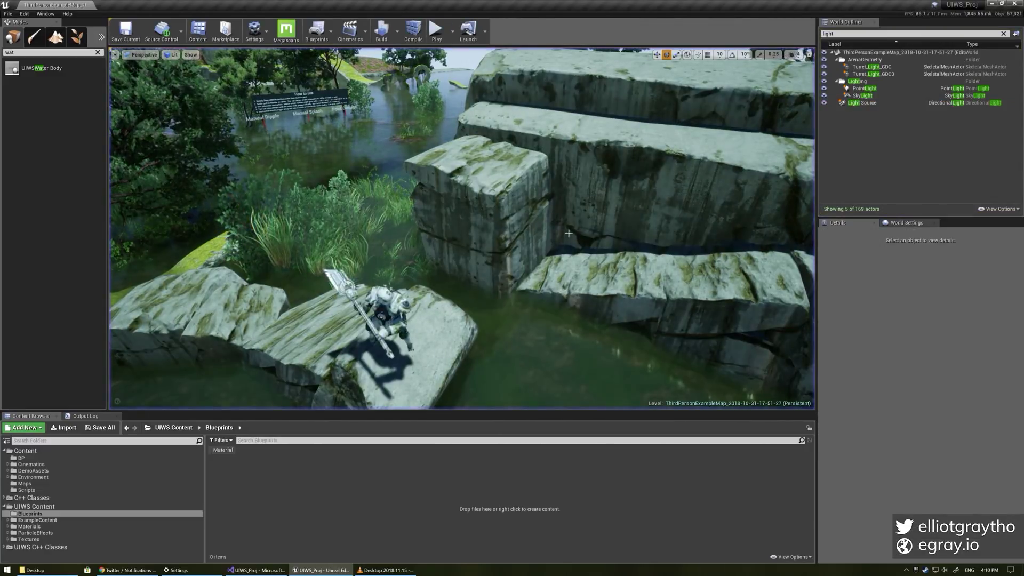
Search the level's actors for "mana", select UIWSManager, and widen its property name column.
right_click_drag(208, 224, 203, 210)
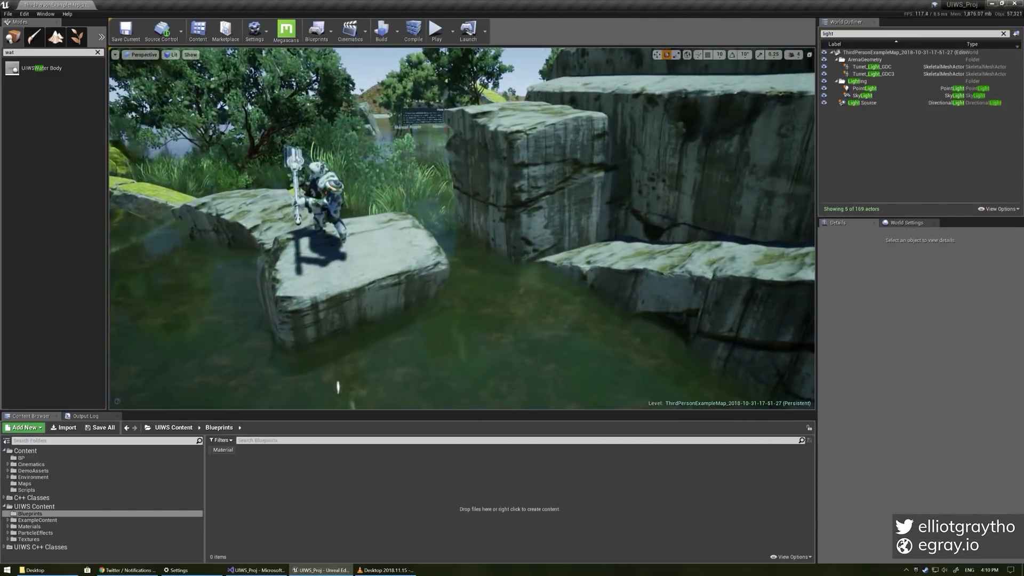
left_click(1003, 33)
type("mana")
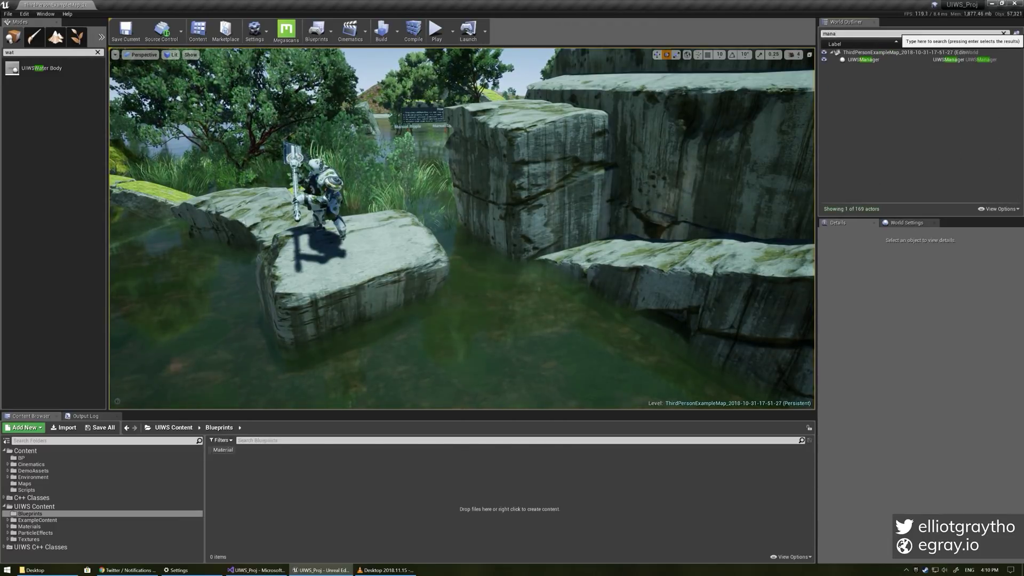
left_click(893, 60)
right_click_drag(717, 304, 773, 309)
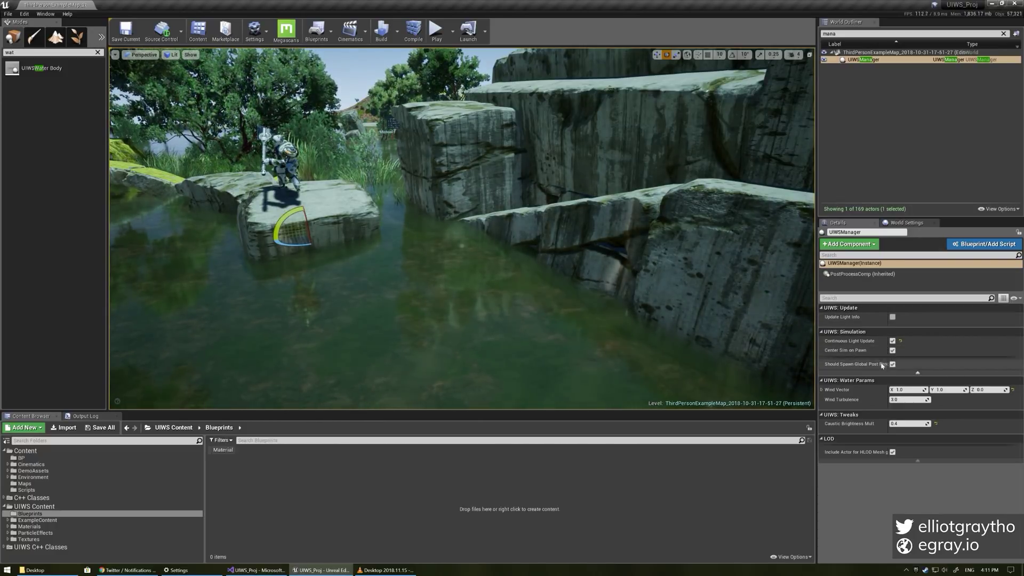
left_click_drag(888, 364, 912, 365)
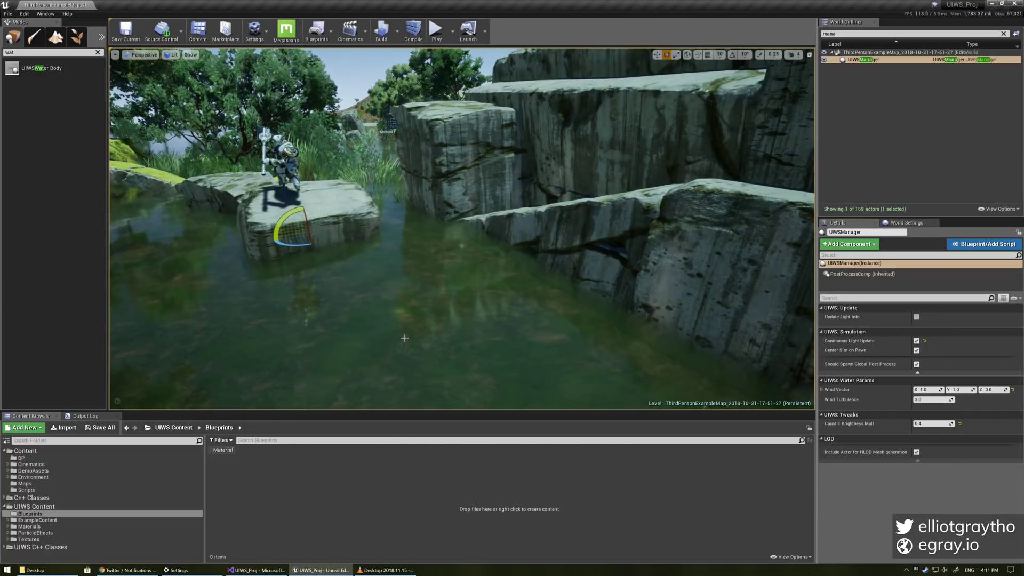
Inspect the water around the rocks and collapse the advanced UIWS Simulation options of UIWSManager.
right_click_drag(406, 339, 367, 291)
right_click_drag(365, 348, 374, 346)
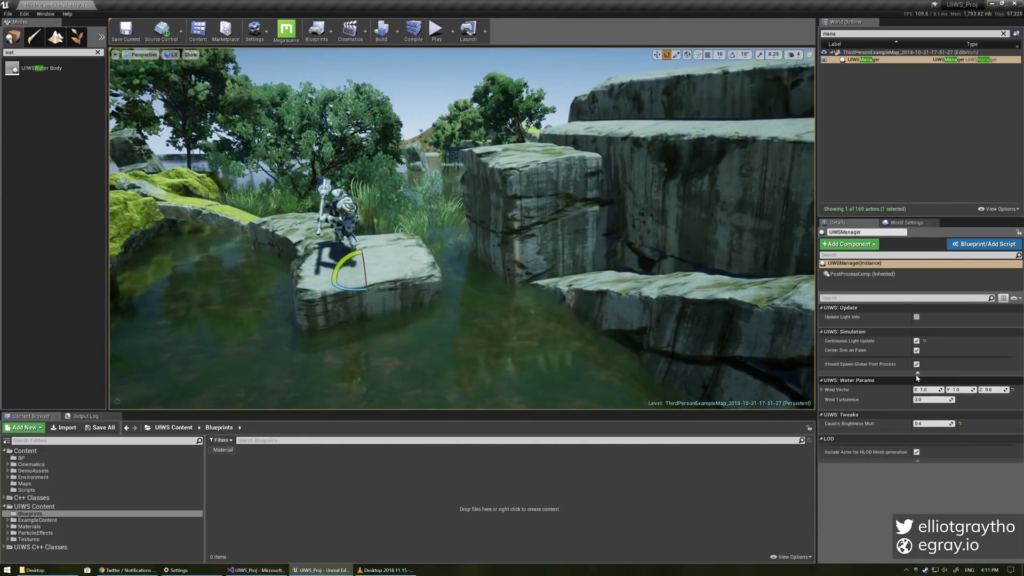
left_click(917, 372)
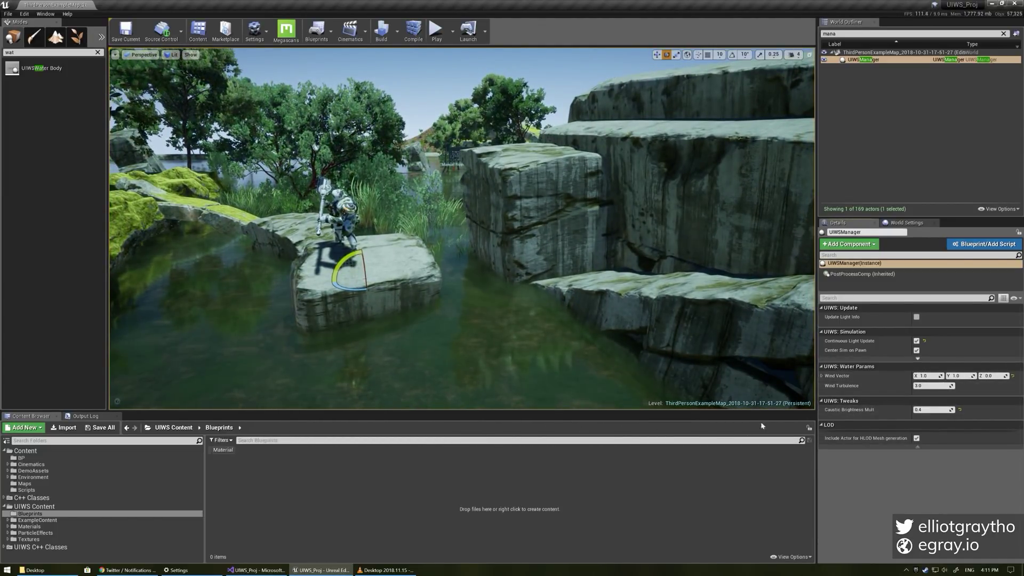
Set the UIWSManager's Wind Vector to X 4.0 and Y 4.0 with the open water in view.
right_click_drag(525, 294, 613, 298)
right_click_drag(651, 258, 651, 258)
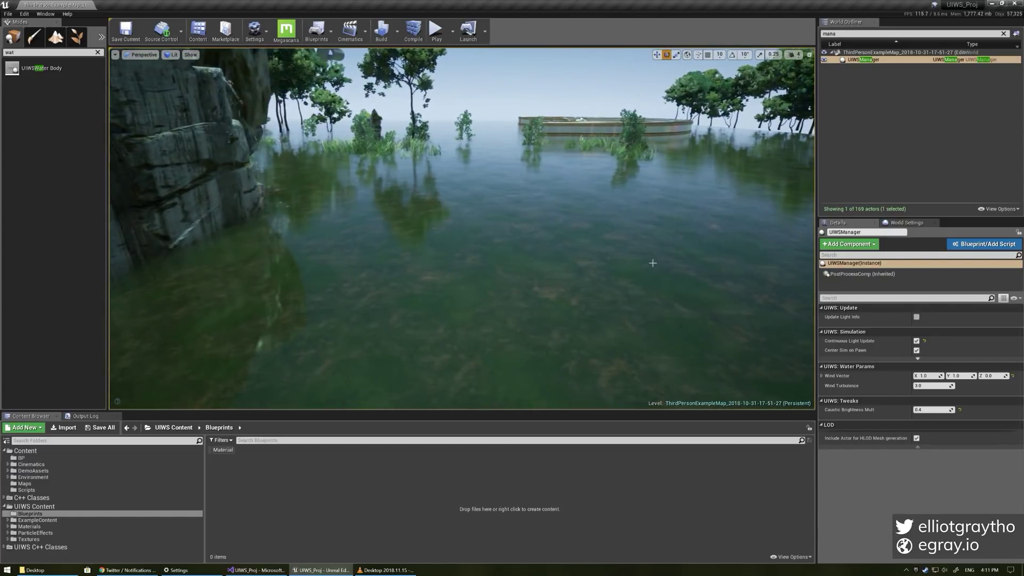
left_click(925, 376)
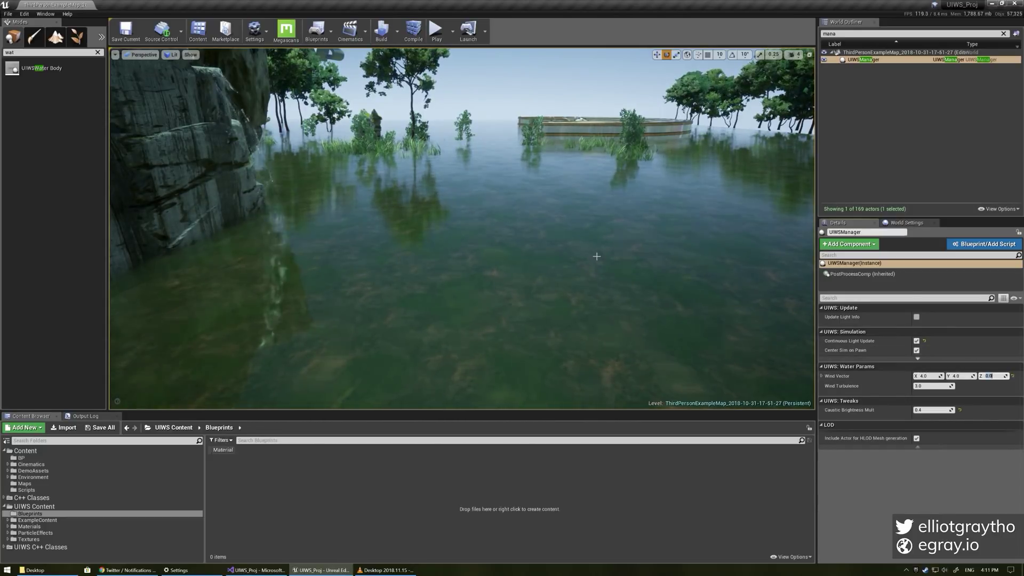
Set UIWSManager's Wind Turbulence to 5.0 and reset its Wind Vector to the default.
right_click_drag(596, 256, 596, 256)
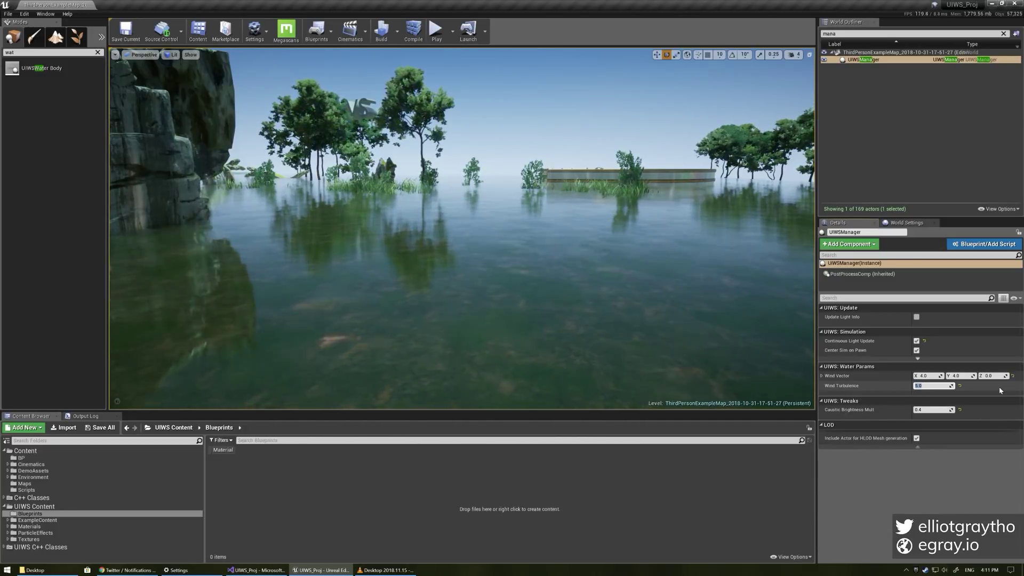
left_click_drag(706, 292, 685, 272)
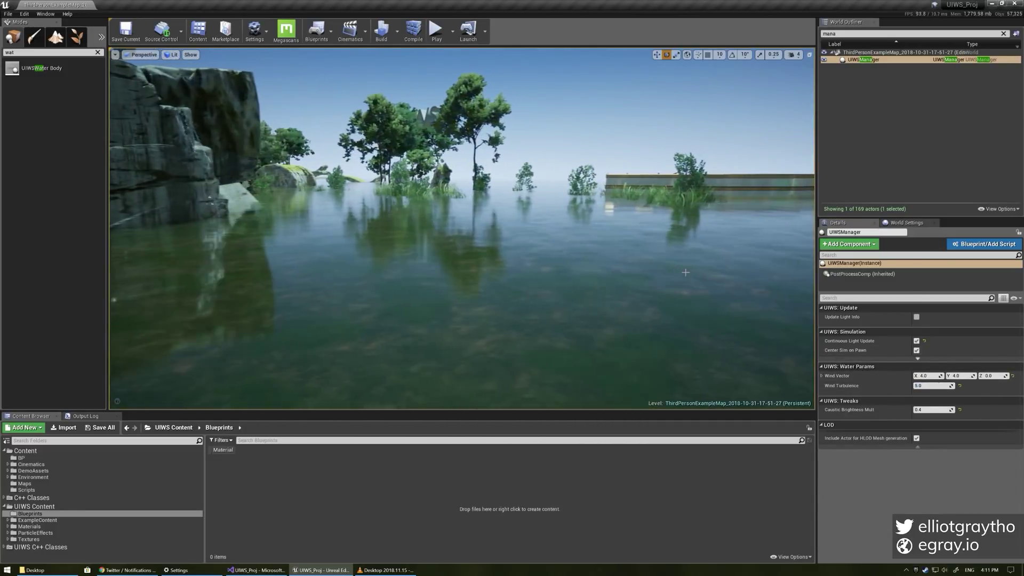
left_click(934, 377)
left_click(1013, 377)
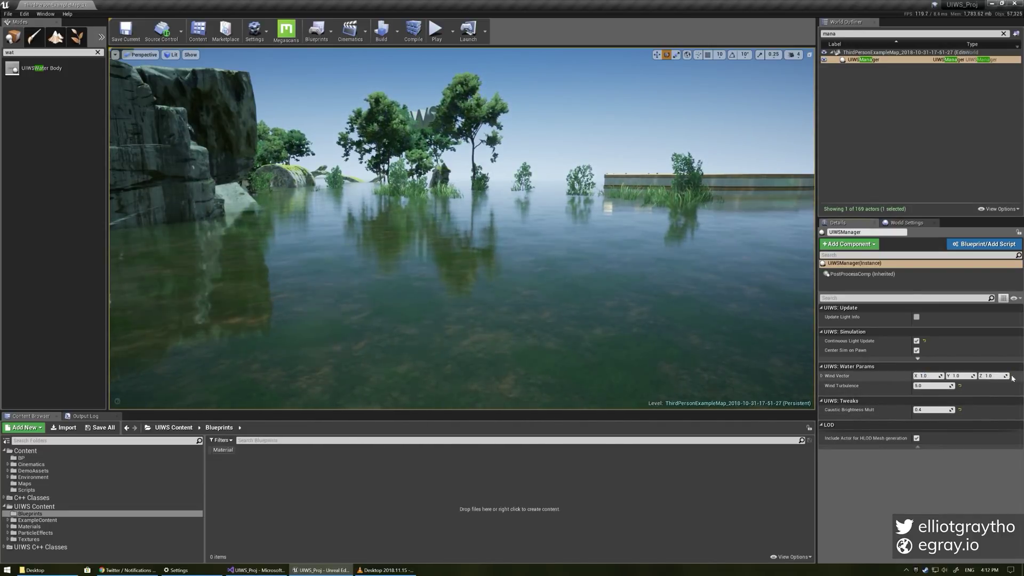
Set the Wind Vector's X and Y to 3.0, restore Wind Turbulence to 3.0, and view the water around the rocks.
left_click(923, 376)
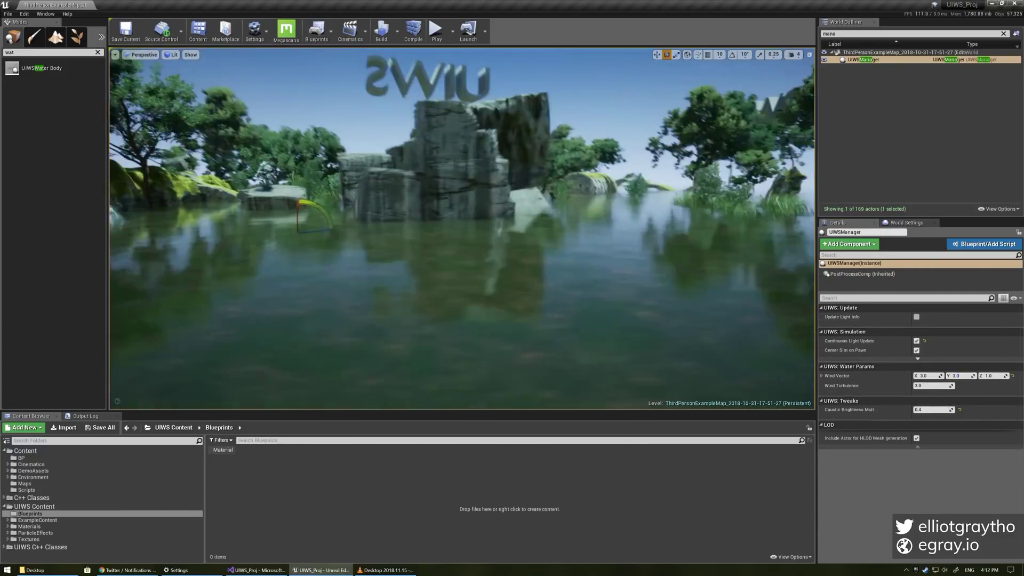
right_click_drag(760, 279, 760, 279)
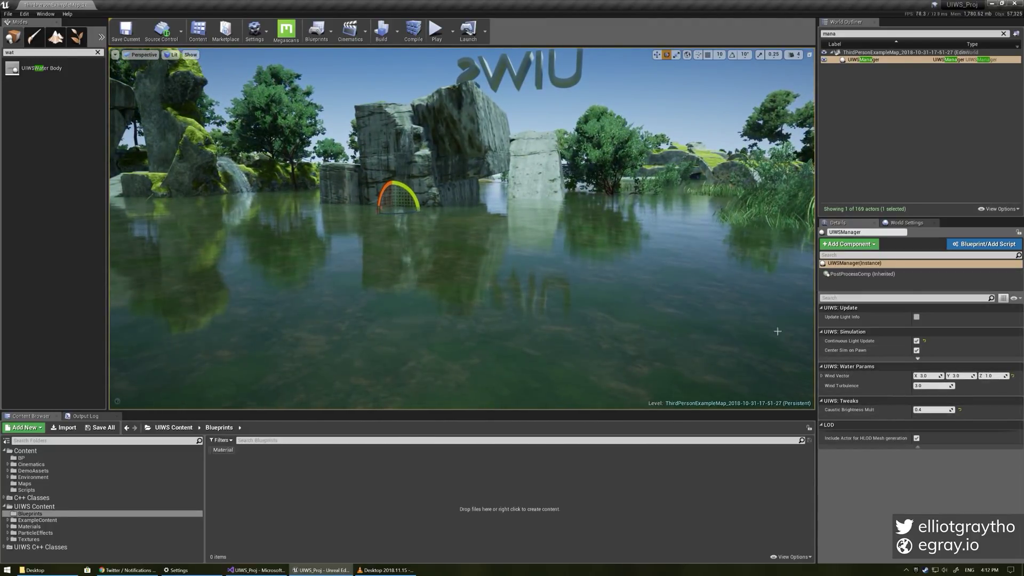
right_click_drag(734, 303, 734, 303)
right_click_drag(469, 299, 470, 299)
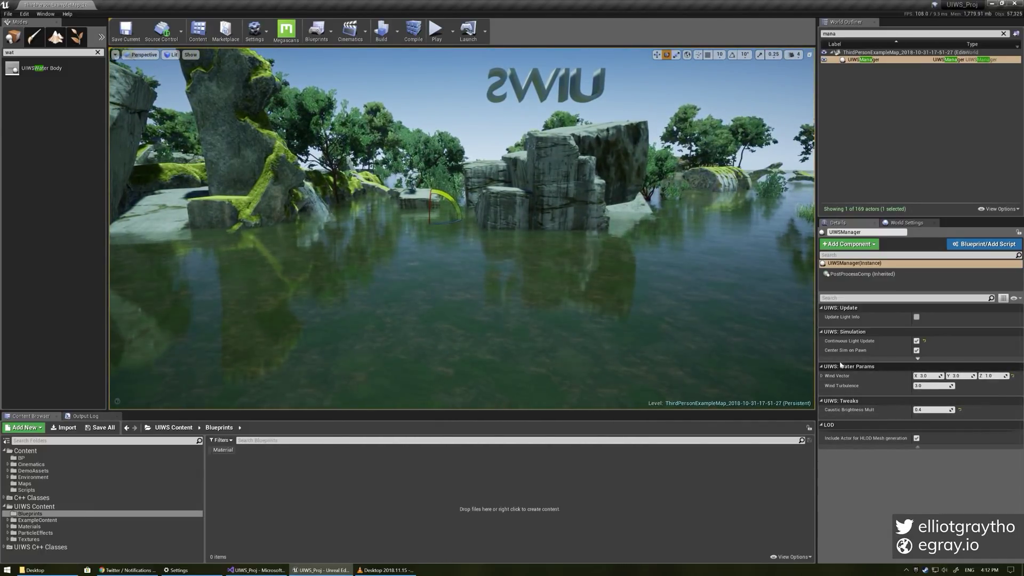
right_click_drag(802, 142, 802, 141)
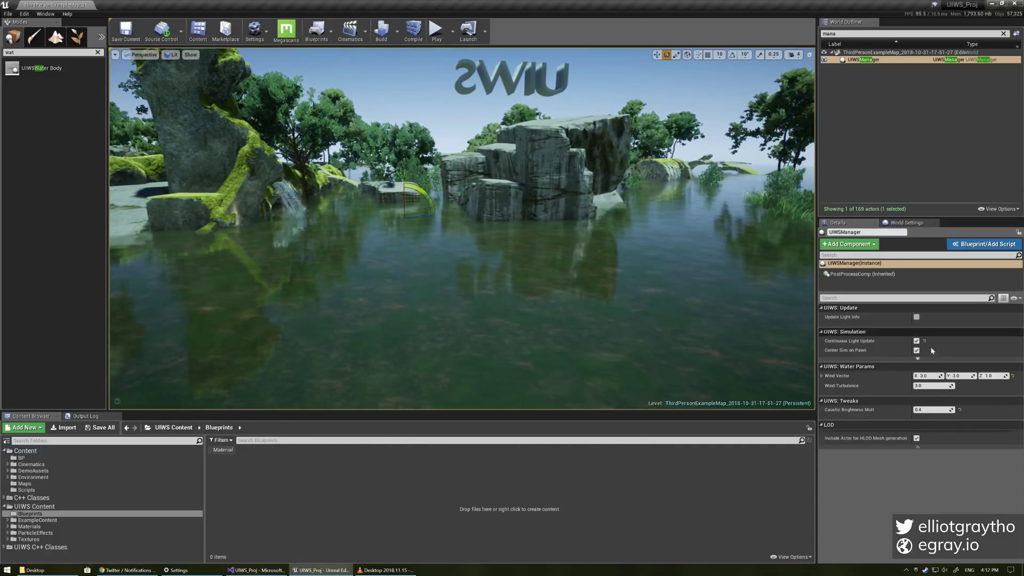
key("w")
right_click_drag(789, 362, 789, 362)
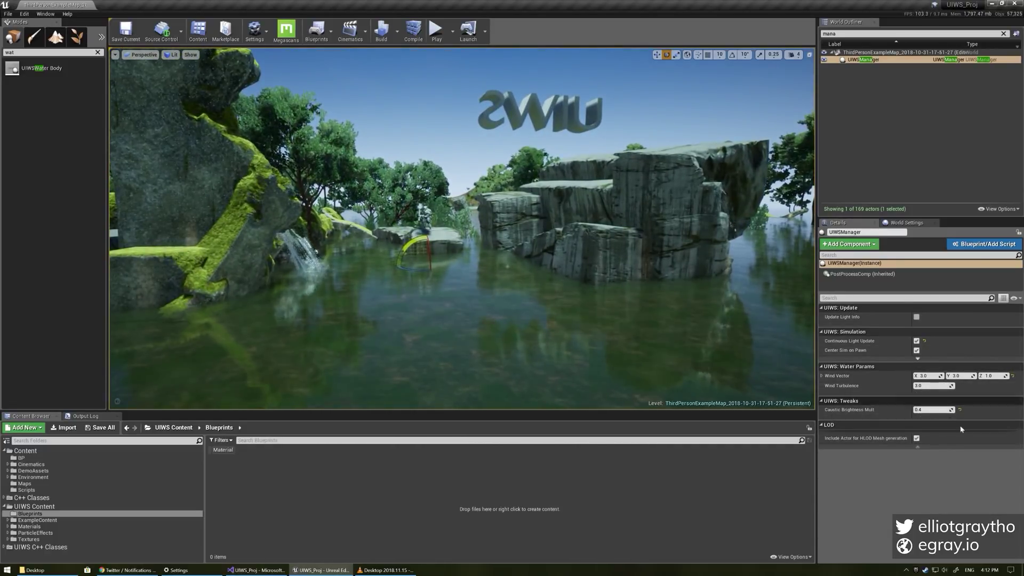
Set UIWSManager's Caustic Brightness Mult to 10.0 with the shallow water between the rocks in view.
left_click(931, 410)
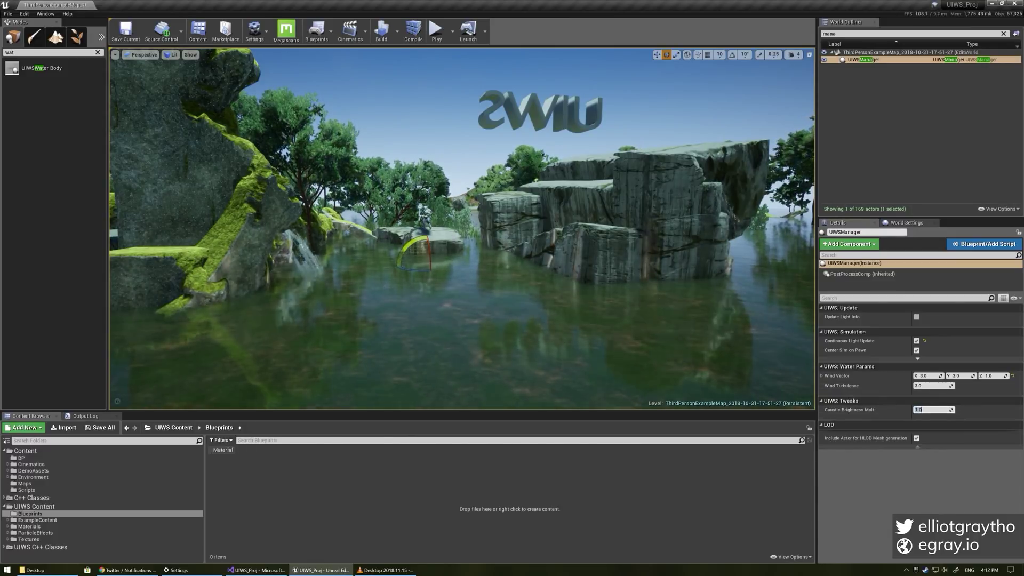
key("w")
mouse_move(784, 362)
right_mouse_down()
mouse_move(757, 355)
mouse_move(794, 360)
right_mouse_up()
key("w")
key("d")
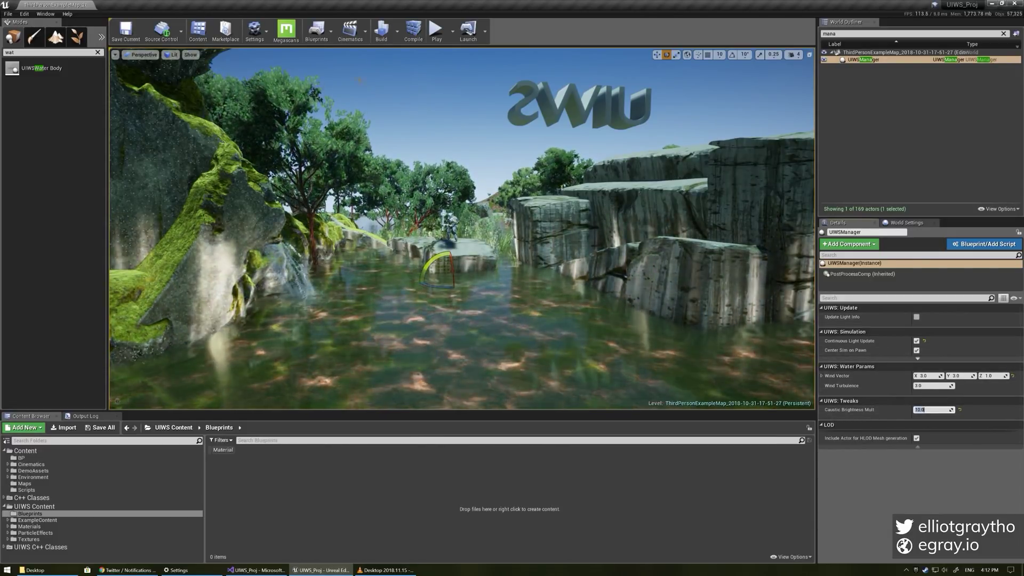
Play the level, run the character through the water to examine the caustics on the rocks, and end the play session.
left_click(433, 33)
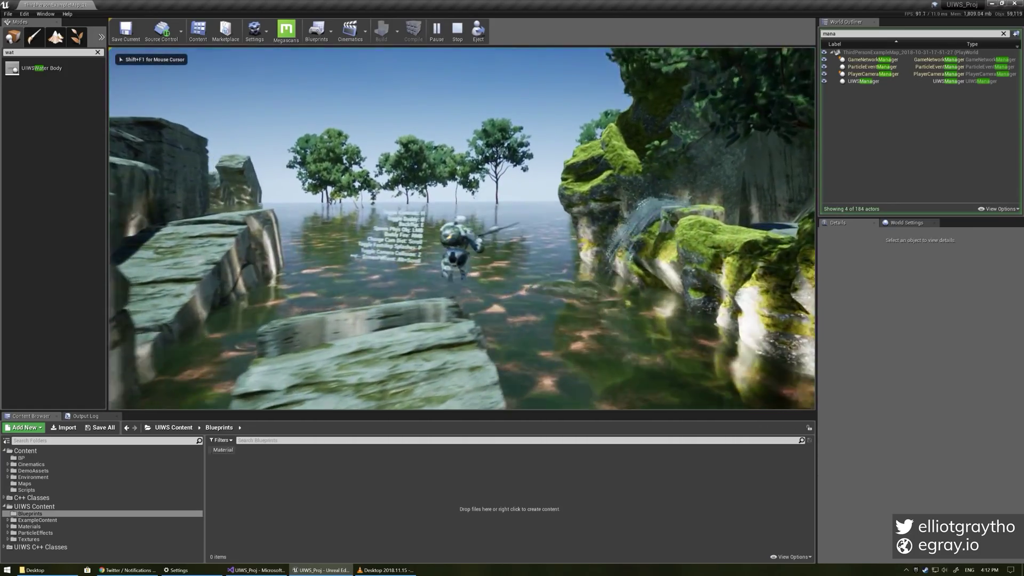
key("w")
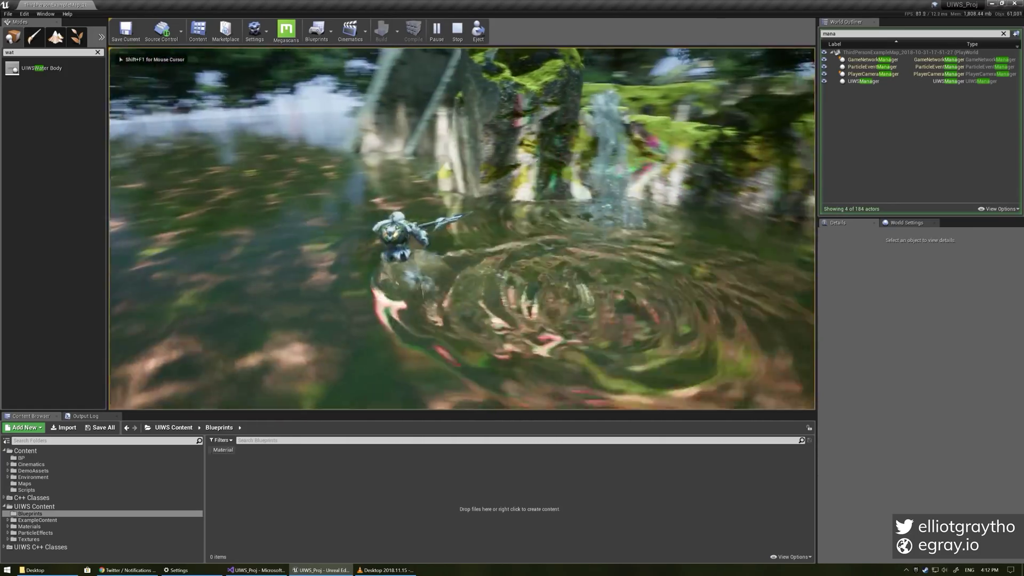
key("d")
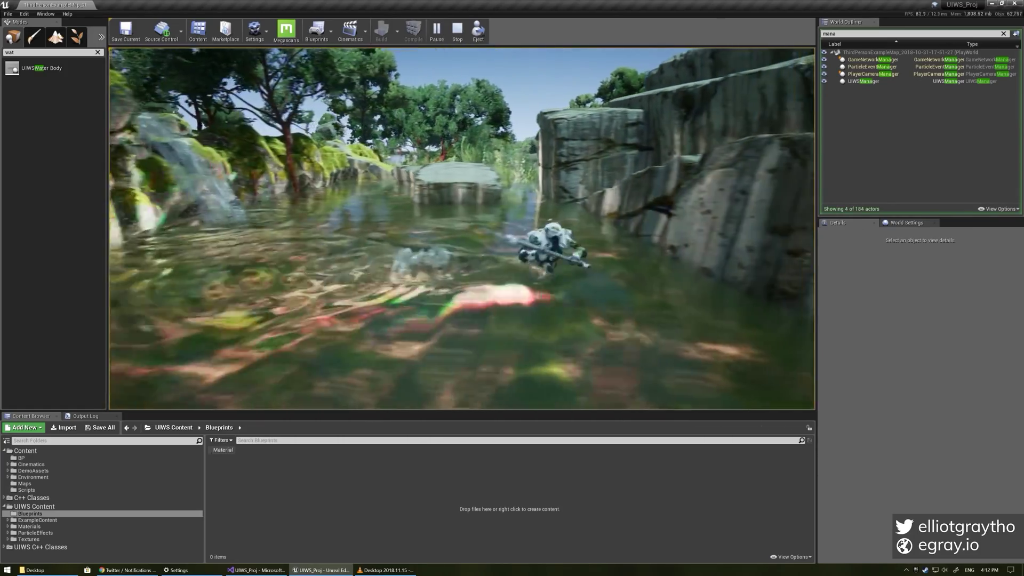
key("s")
key("d")
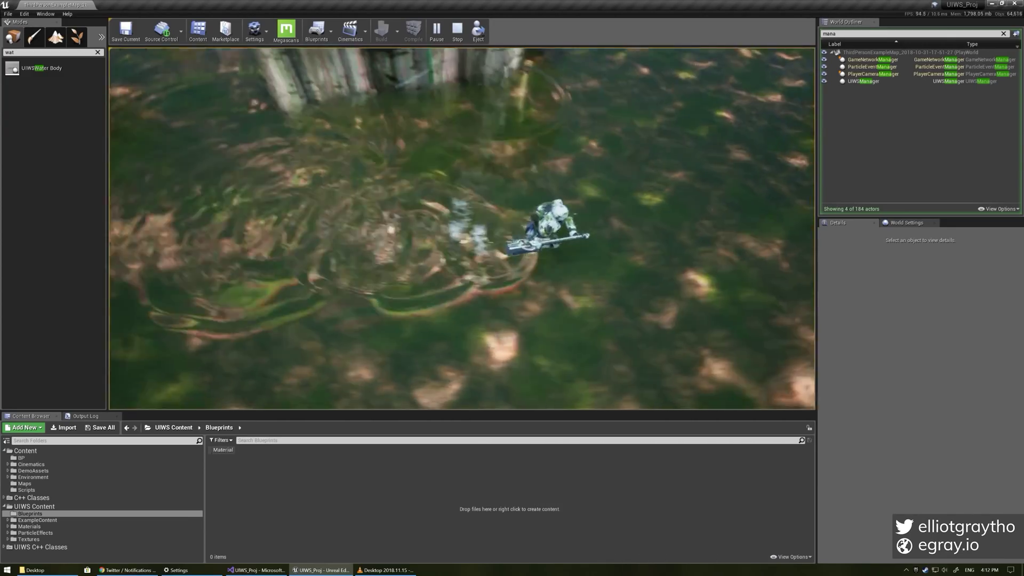
key("w")
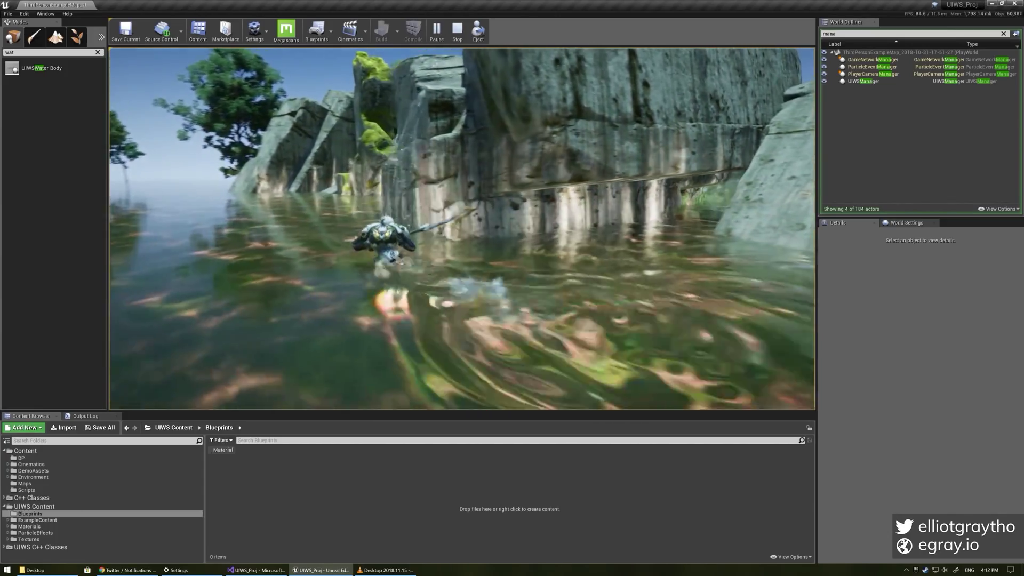
key("w")
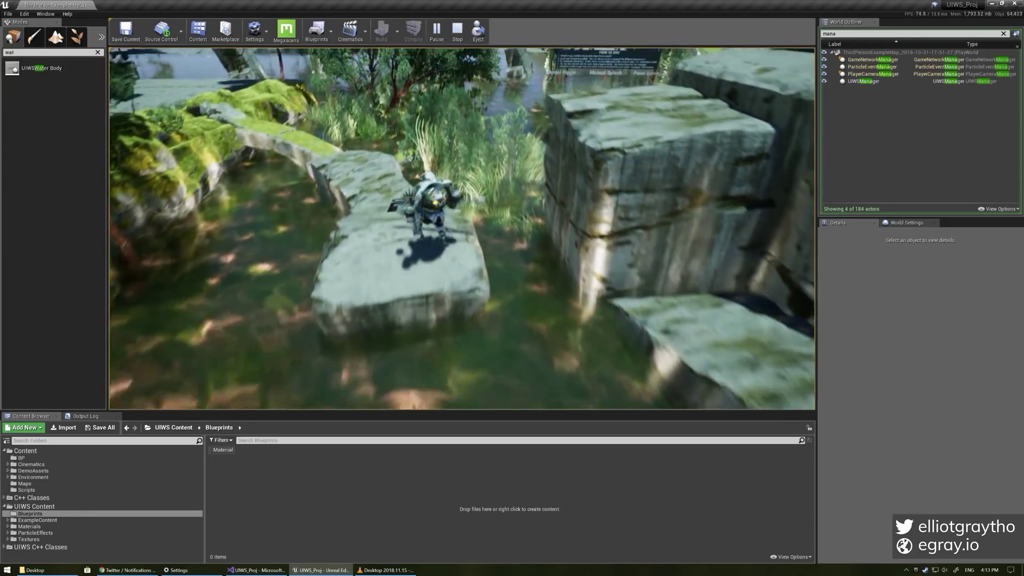
key("w")
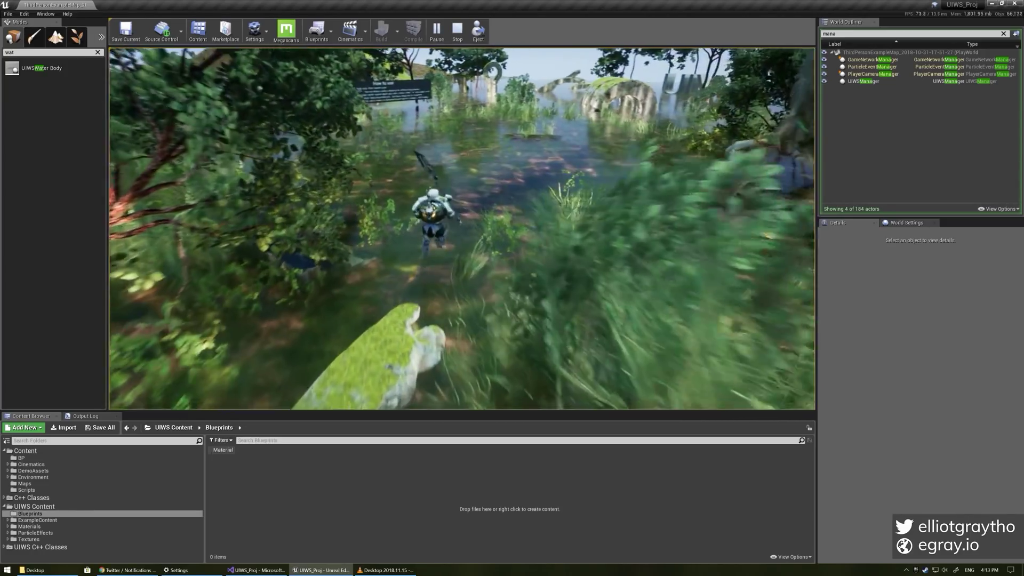
key("w")
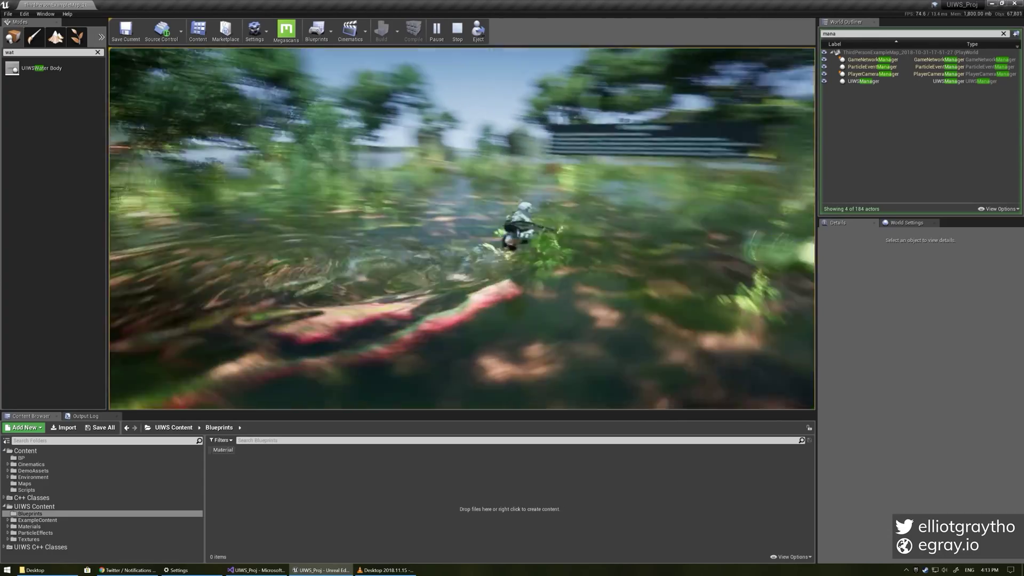
key("Escape")
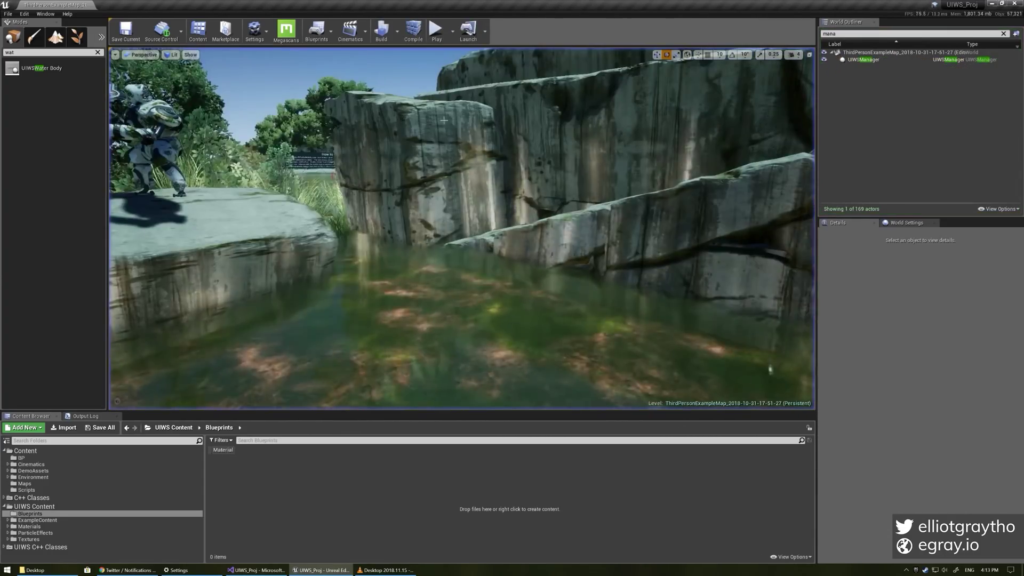
Select UIWSManager again and set its Caustic Brightness Mult to 0.5.
left_click(864, 59)
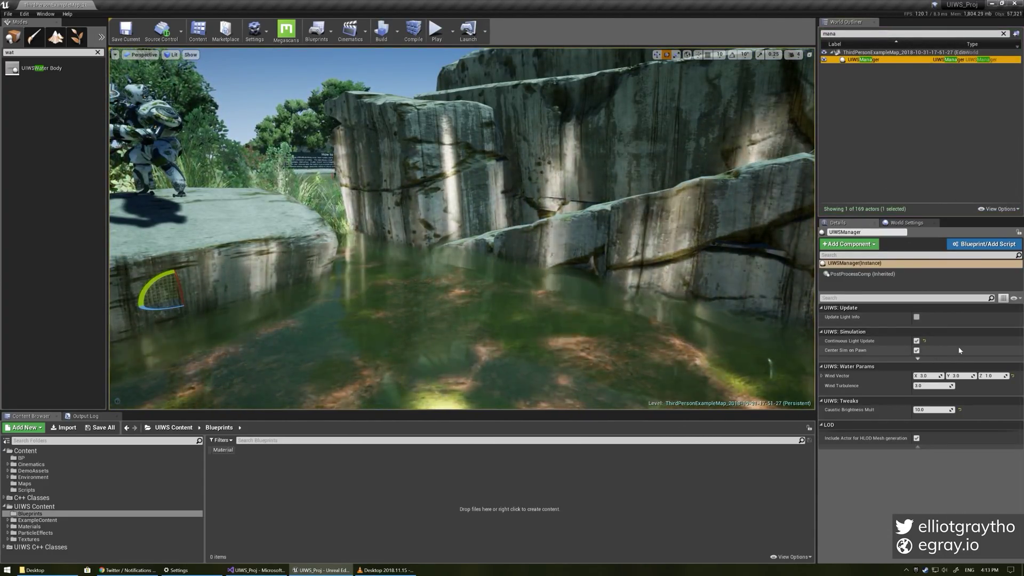
right_click_drag(783, 291, 800, 291)
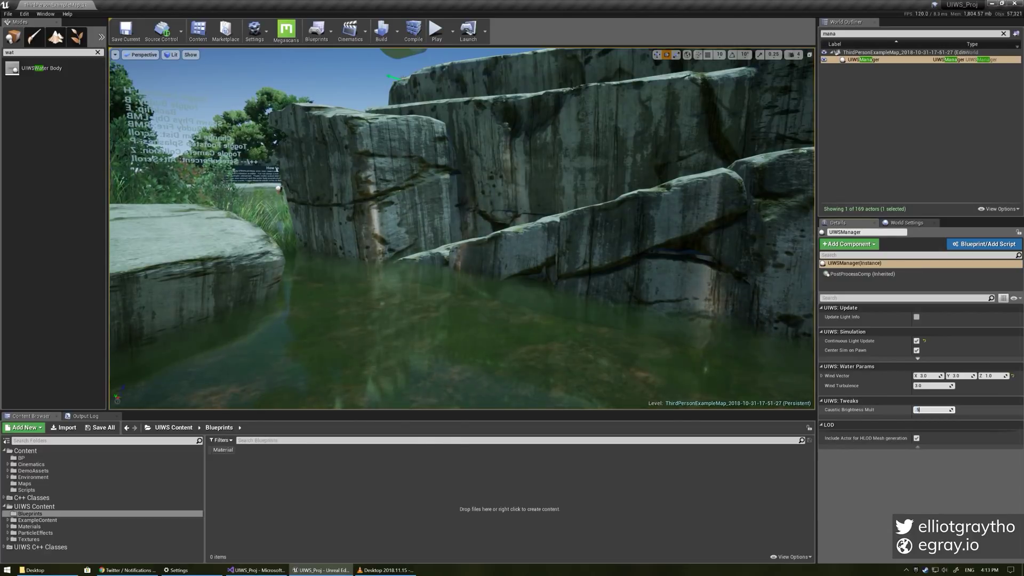
key("Return")
mouse_move(746, 299)
right_mouse_down()
mouse_move(800, 299)
mouse_move(800, 277)
mouse_move(747, 299)
right_mouse_up()
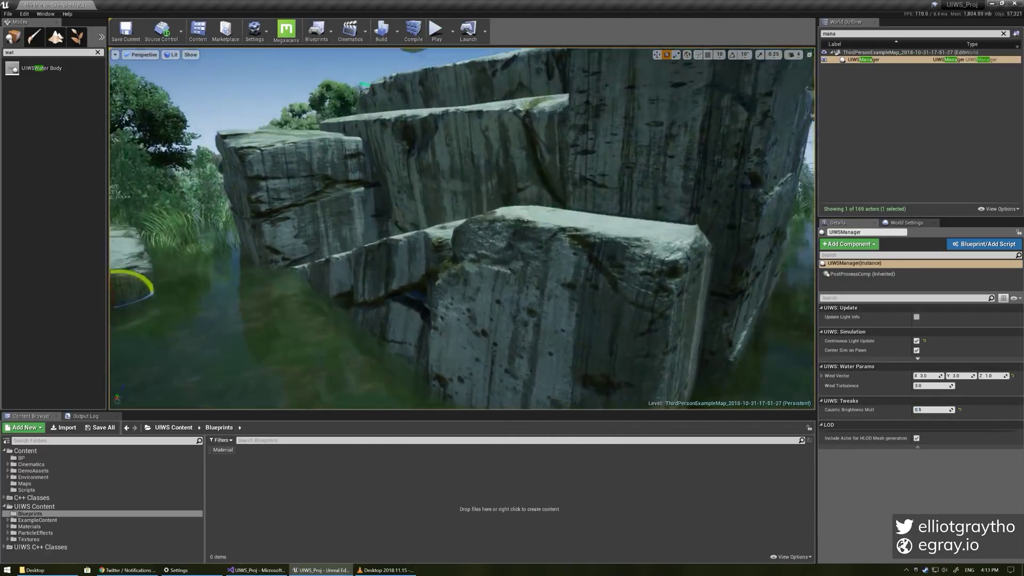
right_click_drag(313, 331, 313, 331)
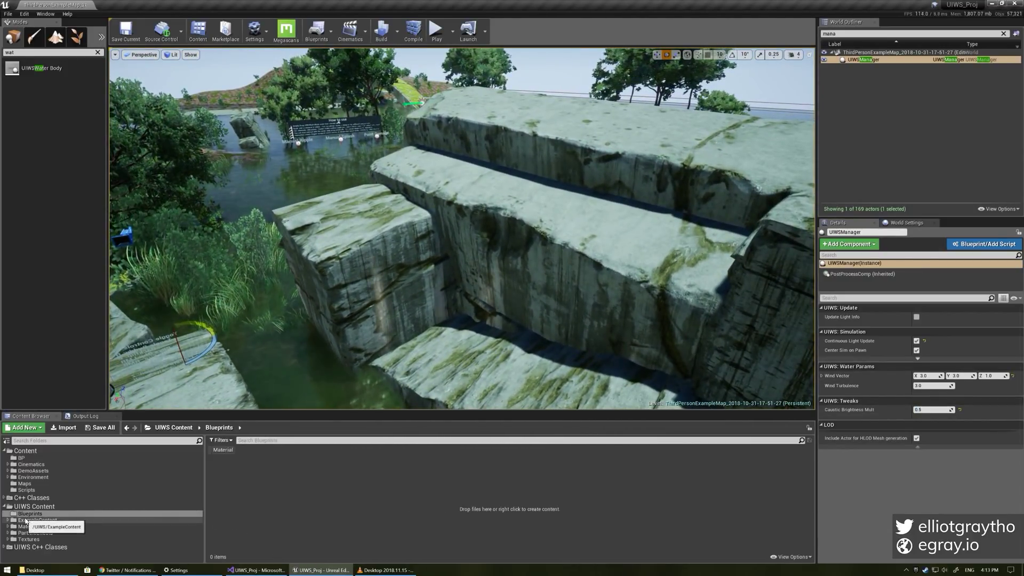
right_click_drag(341, 298, 373, 295)
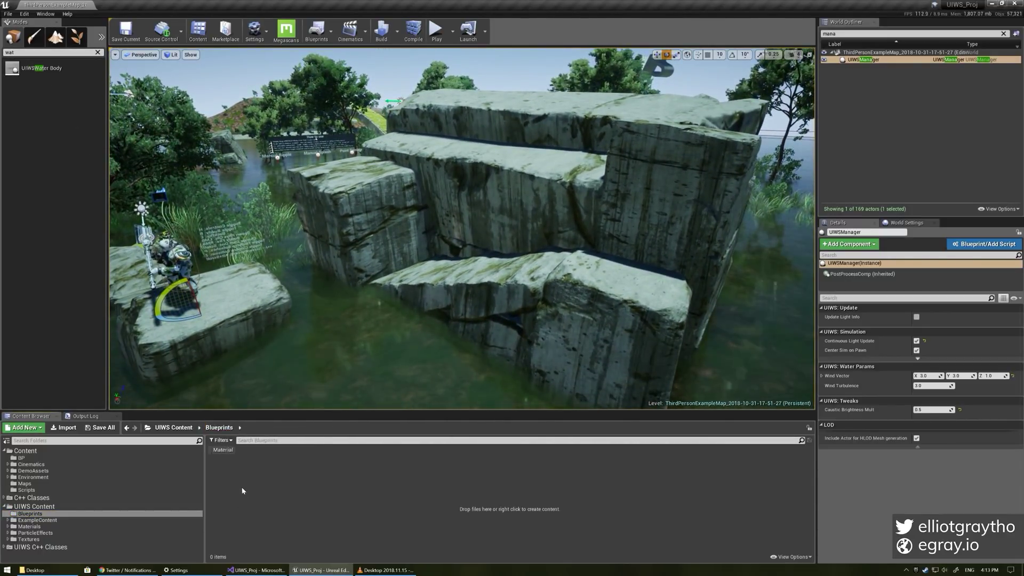
Create a Blueprint class named bp_uiwsbody with UIWSWaterBody as its parent in the Blueprints folder, and open it.
right_click(242, 491)
left_click(283, 305)
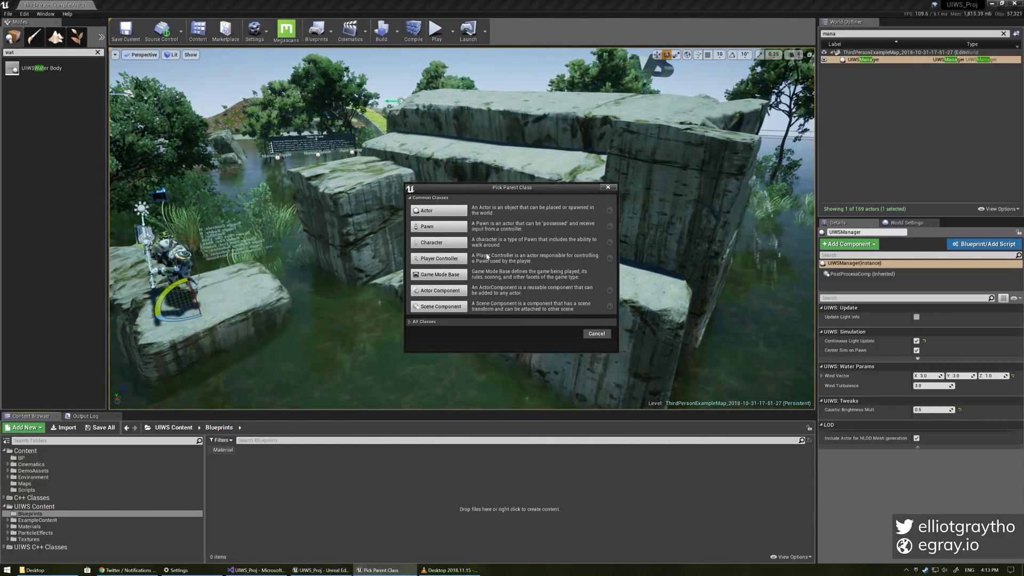
left_click(425, 322)
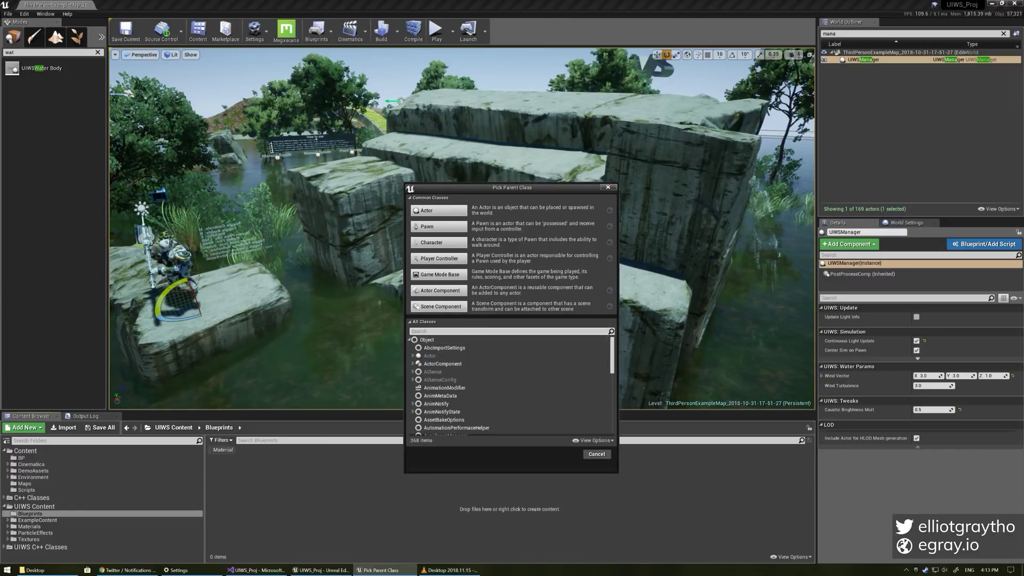
type("water")
left_click(454, 357)
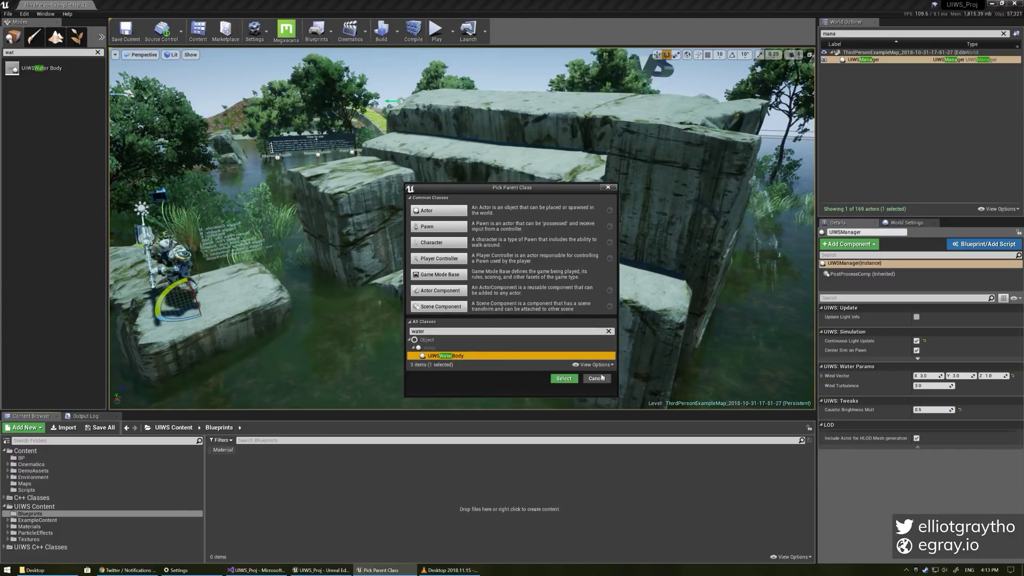
left_click(565, 378)
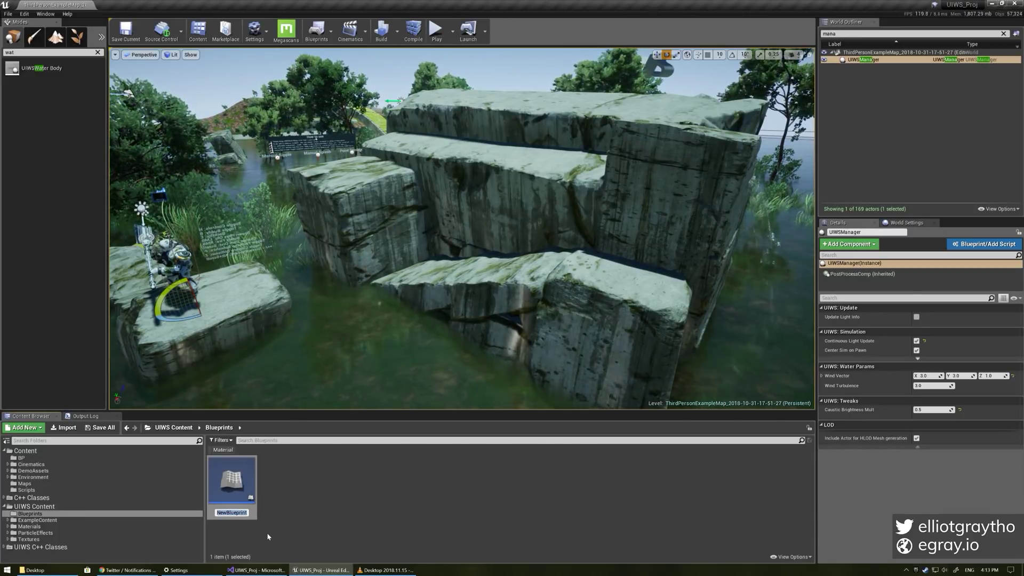
type("bp_uiwsbody")
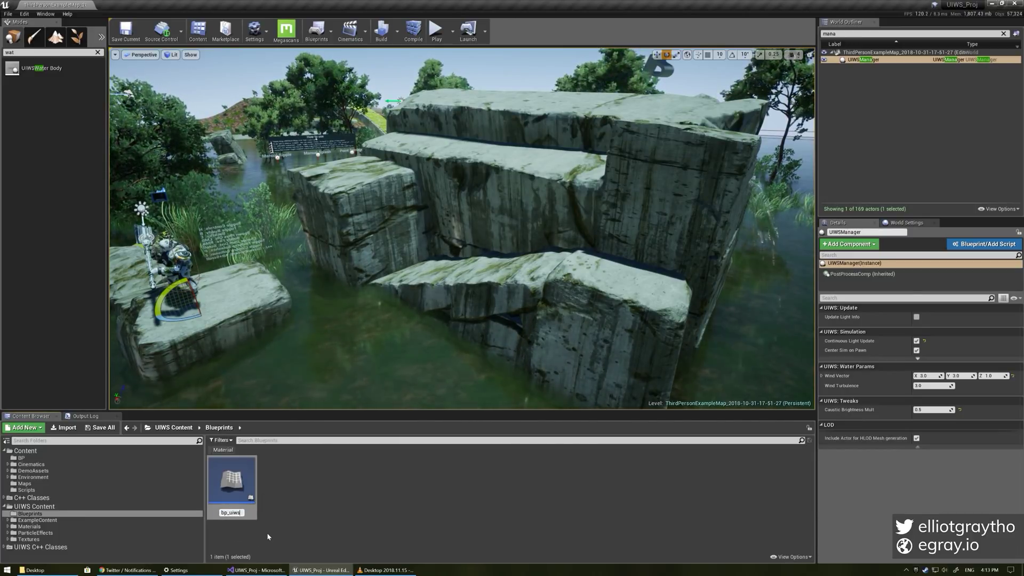
key("Return")
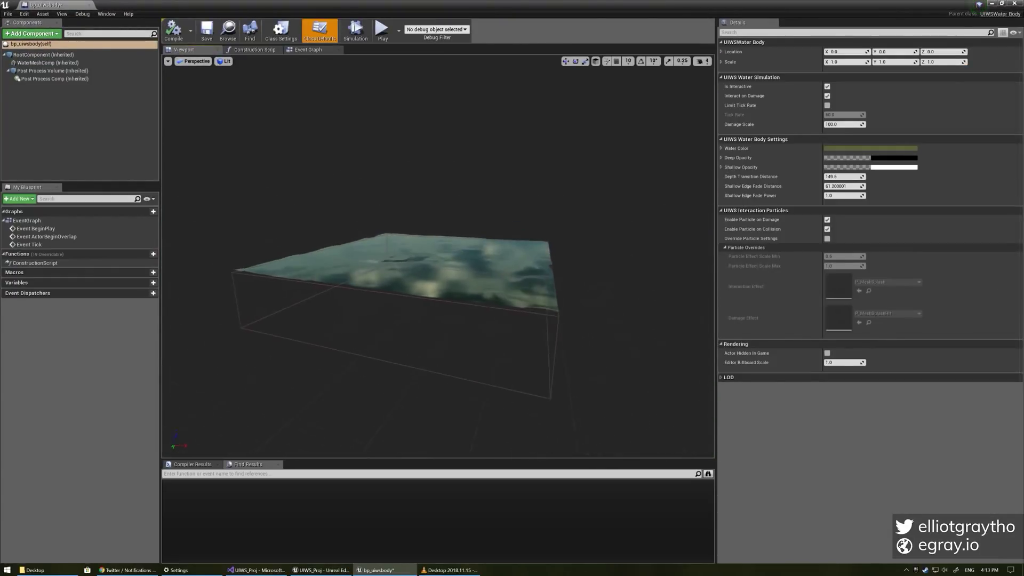
Set bp_uiwsbody's Water Color to bright magenta and check the Blueprint's viewport preview.
left_click(307, 50)
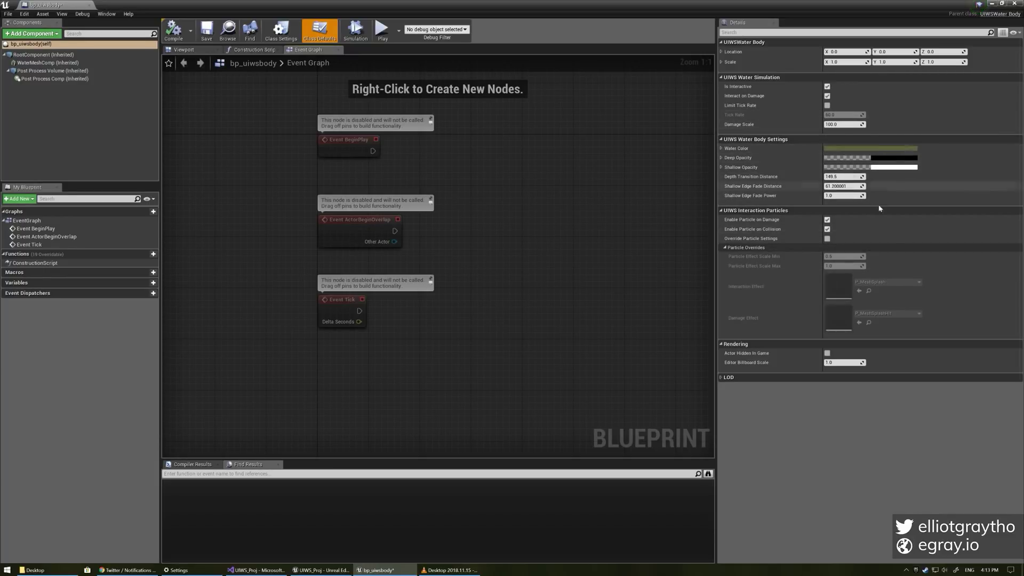
left_click(857, 148)
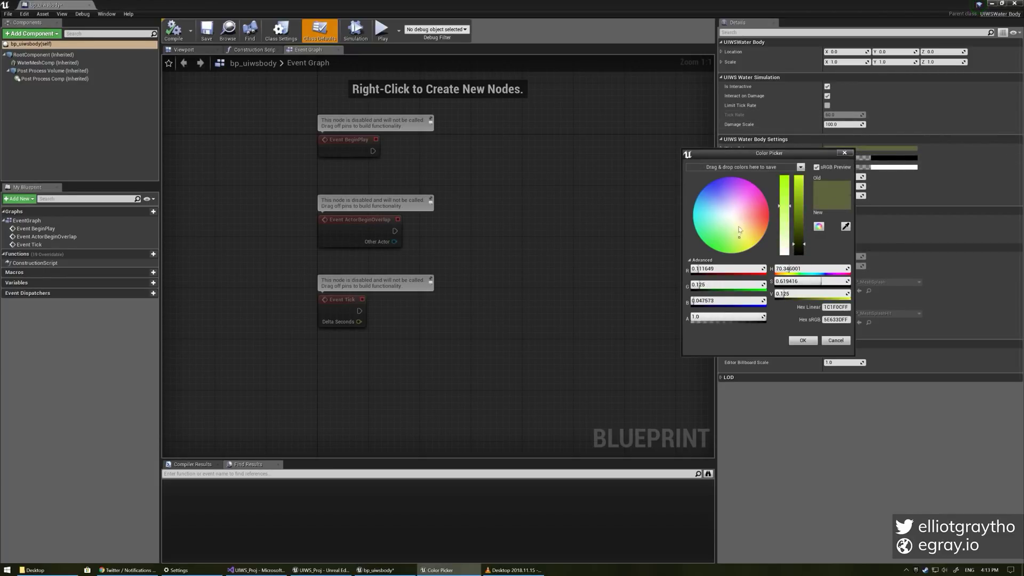
left_click_drag(739, 229, 753, 170)
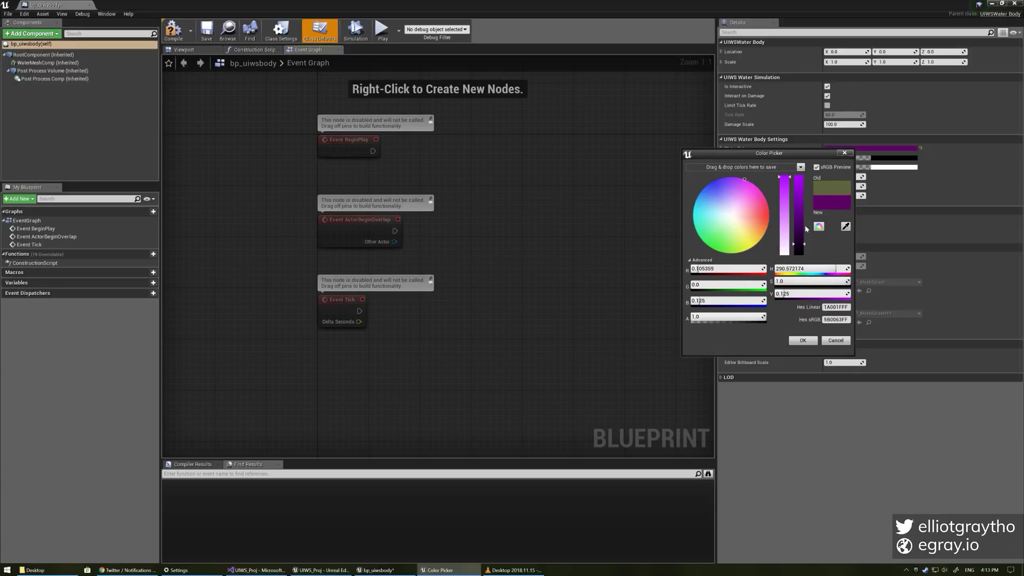
left_click_drag(798, 229, 793, 235)
left_click(802, 341)
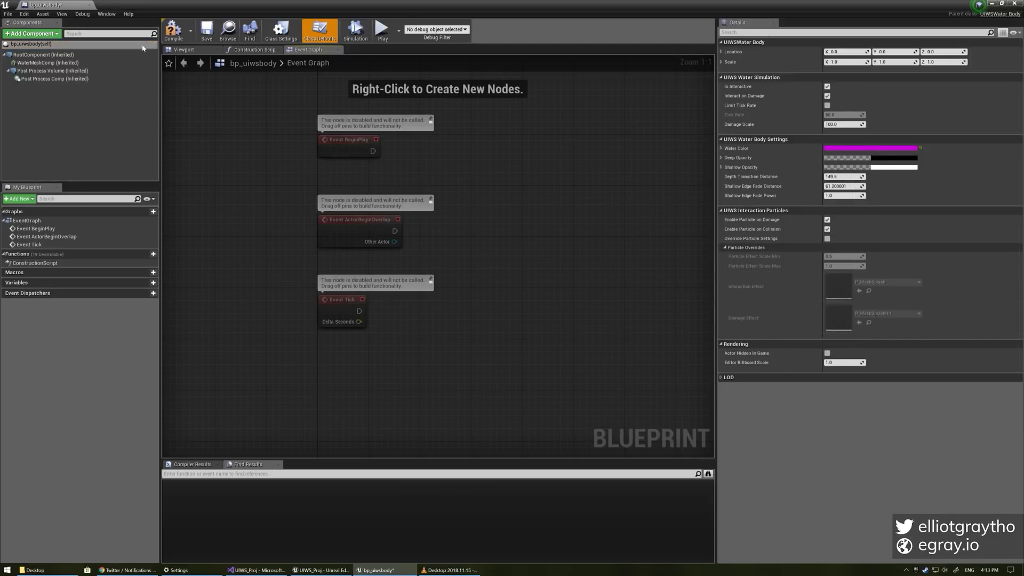
left_click(183, 49)
left_click(308, 50)
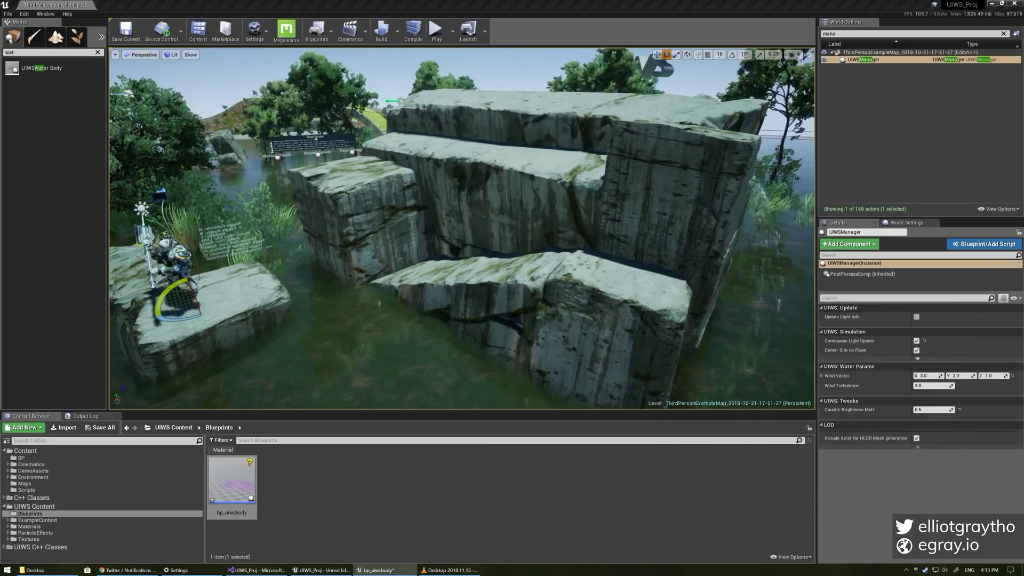
Place a bp_uiwsbody instance in the level, raise it above the lake surface and position it beside the large rocks.
left_click_drag(799, 7, 798, 204)
left_click_drag(235, 479, 416, 314)
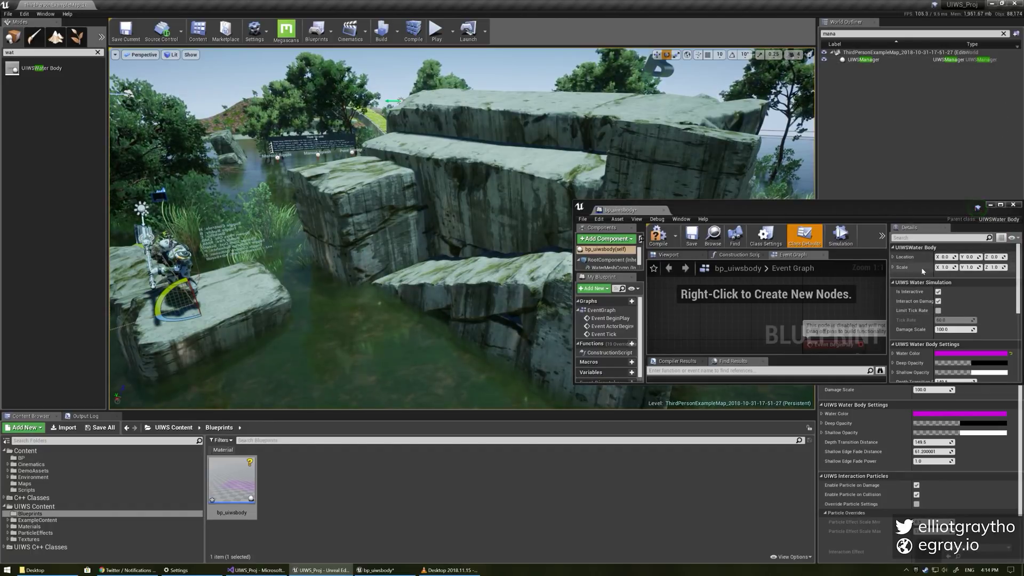
mouse_move(470, 252)
right_mouse_down()
mouse_move(395, 261)
mouse_move(453, 288)
mouse_move(471, 253)
right_mouse_up()
key("w")
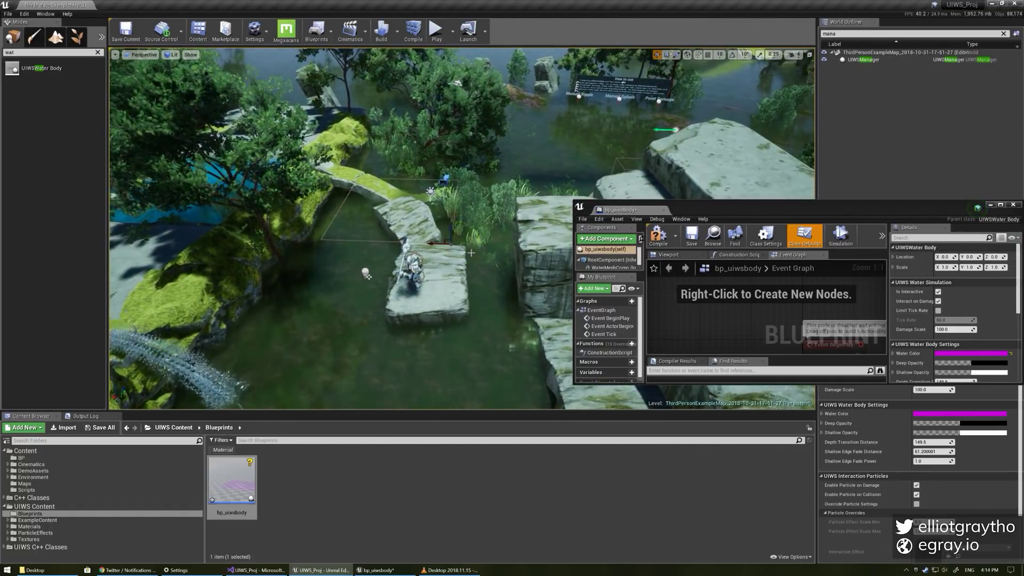
left_click_drag(450, 234, 450, 185)
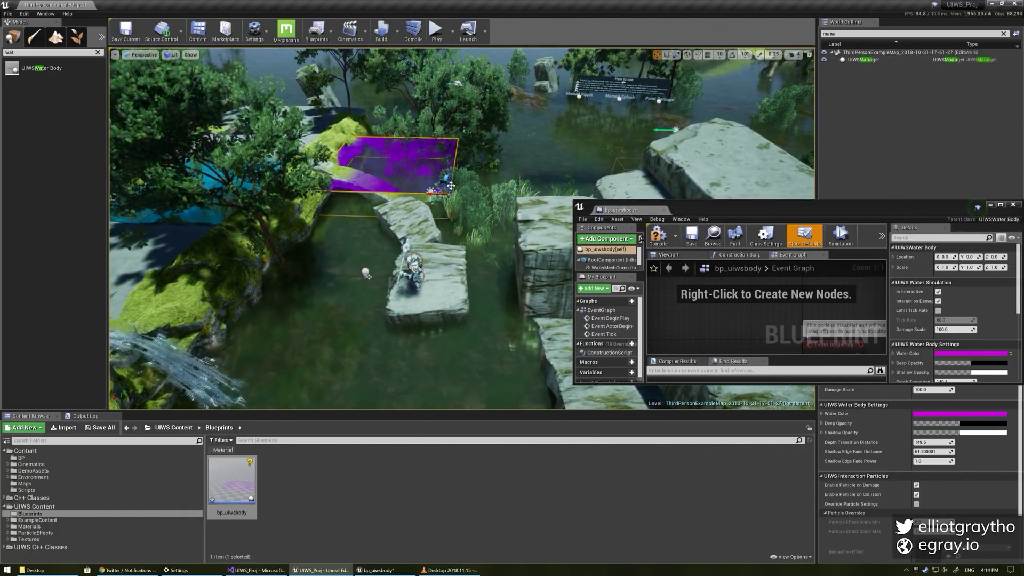
right_click_drag(451, 185, 399, 186)
left_click_drag(451, 177, 413, 393)
right_click_drag(413, 394, 525, 373)
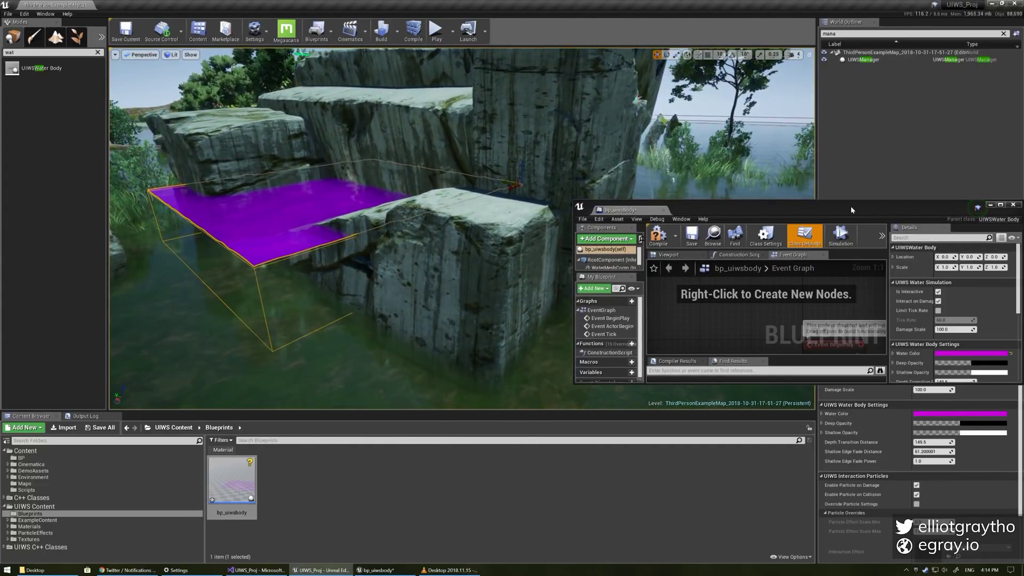
Bring the bp_uiwsbody Blueprint editor window back over the level and maximize it.
left_click_drag(852, 209, 598, 112)
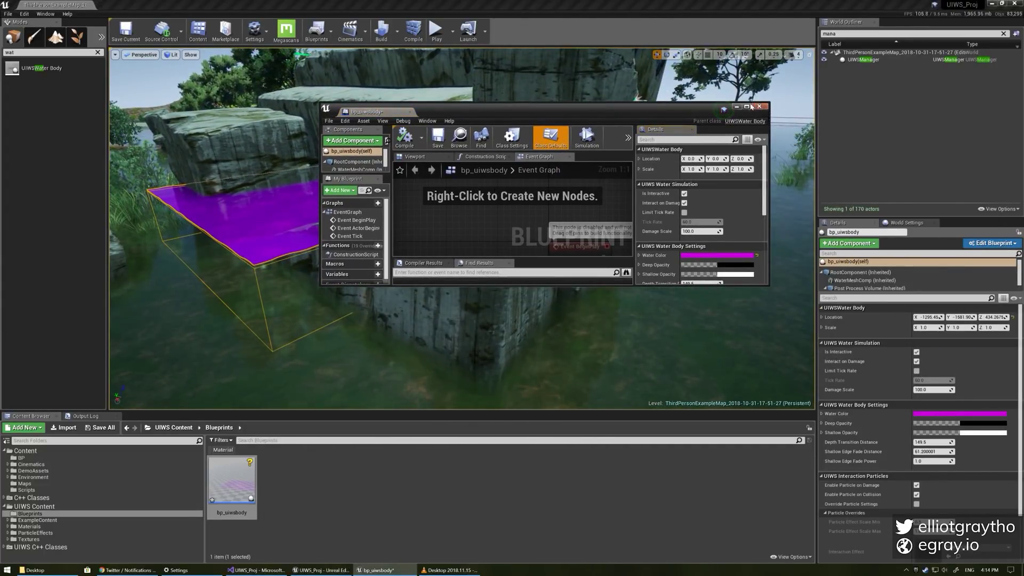
left_click_drag(750, 107, 898, 202)
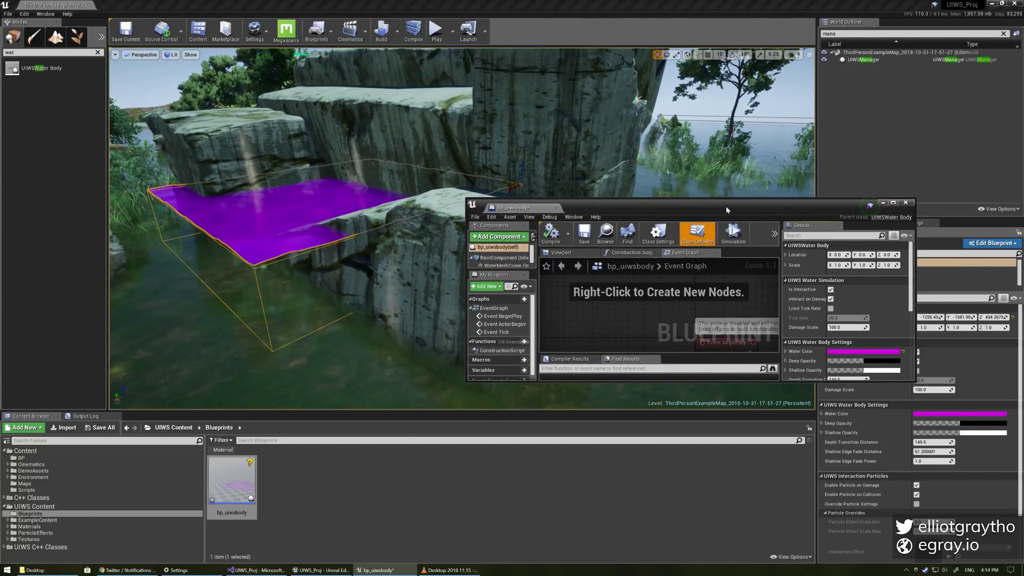
left_click_drag(725, 206, 582, 176)
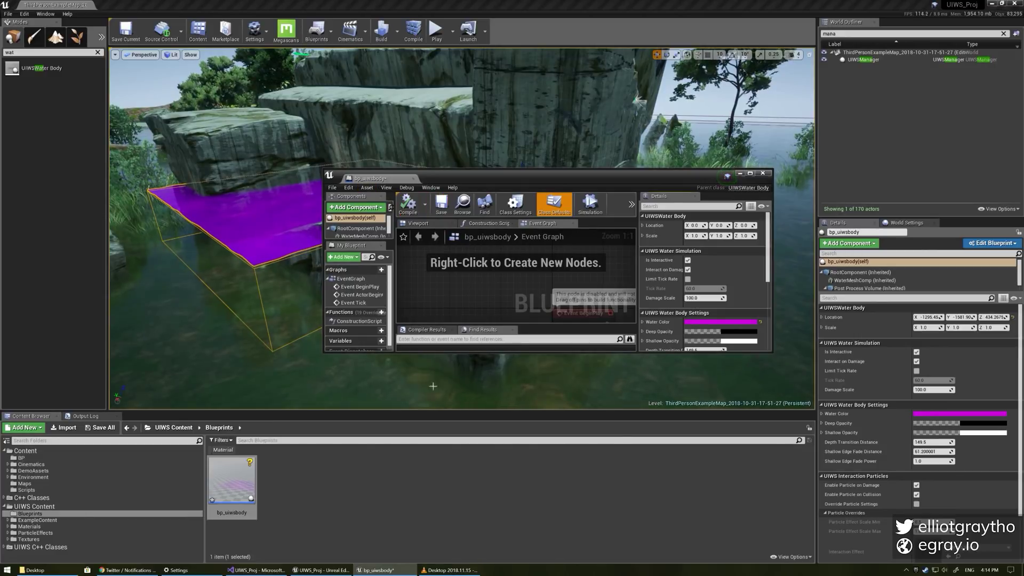
double_click(622, 177)
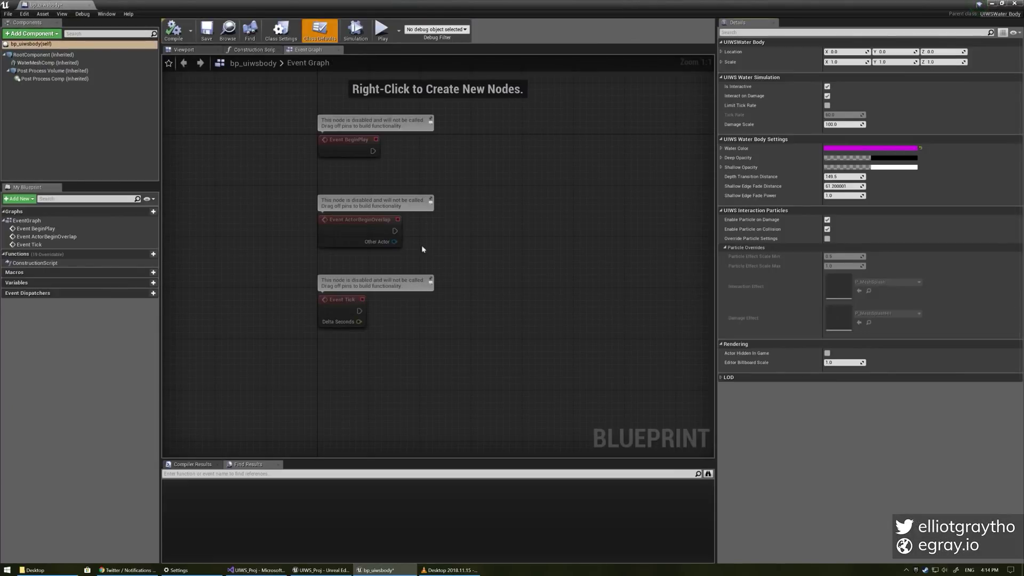
Browse the UIWS actions available in bp_uiwsbody's event graph and add an Event Force Applied at Location node below Event Tick.
scroll(302, 265, "down", 3)
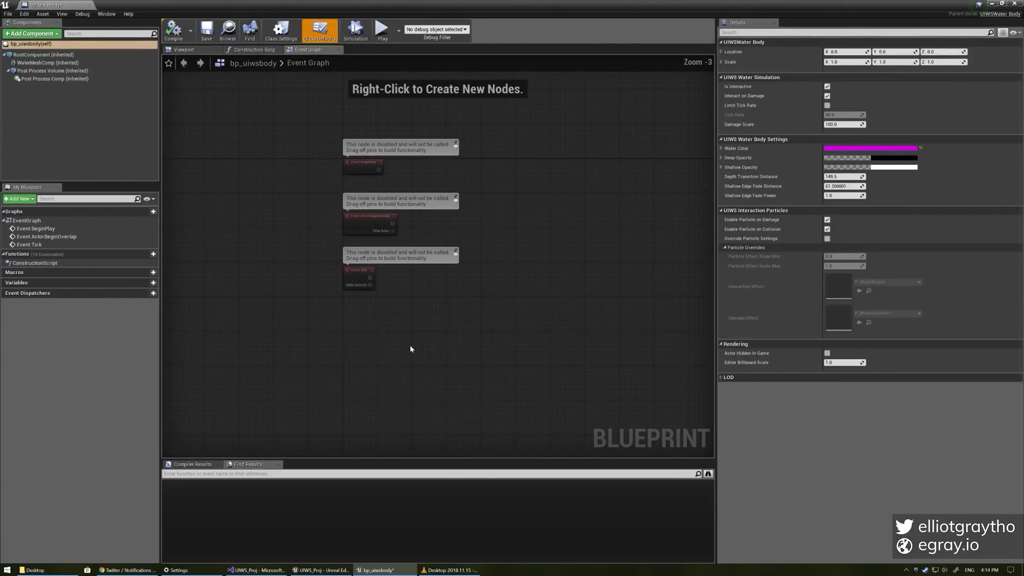
right_click(349, 335)
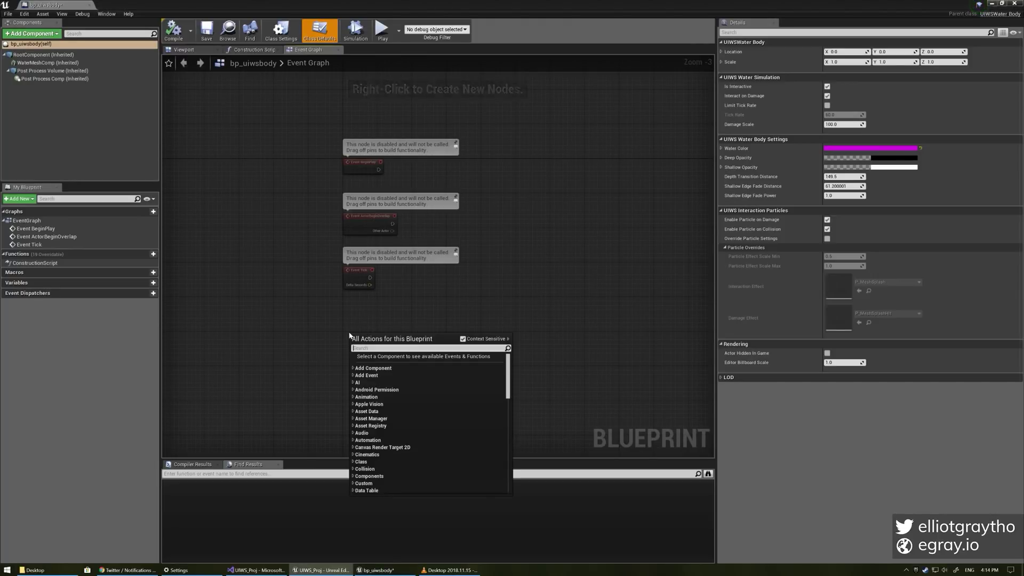
type("UIWS")
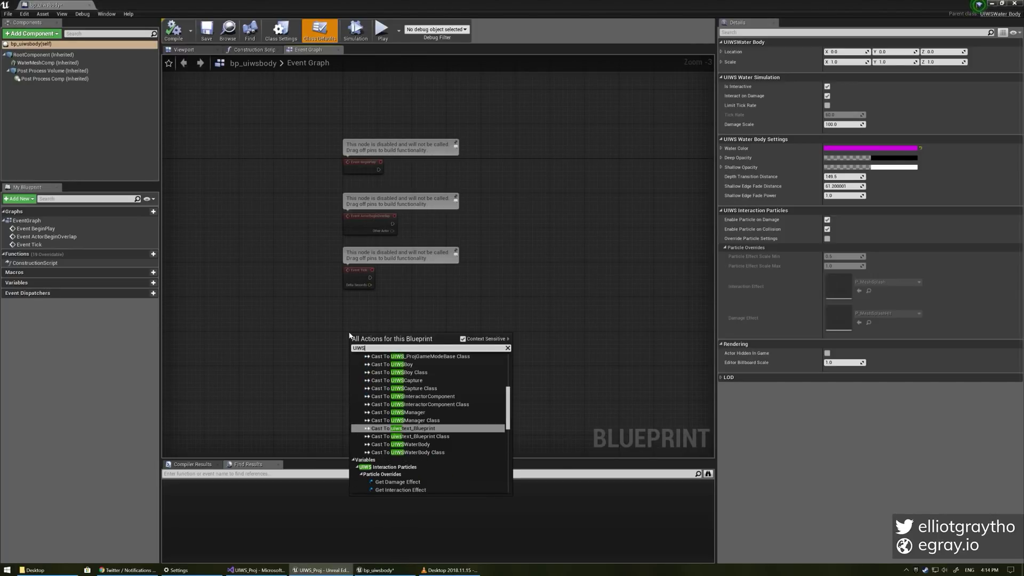
scroll(402, 427, "down", 5)
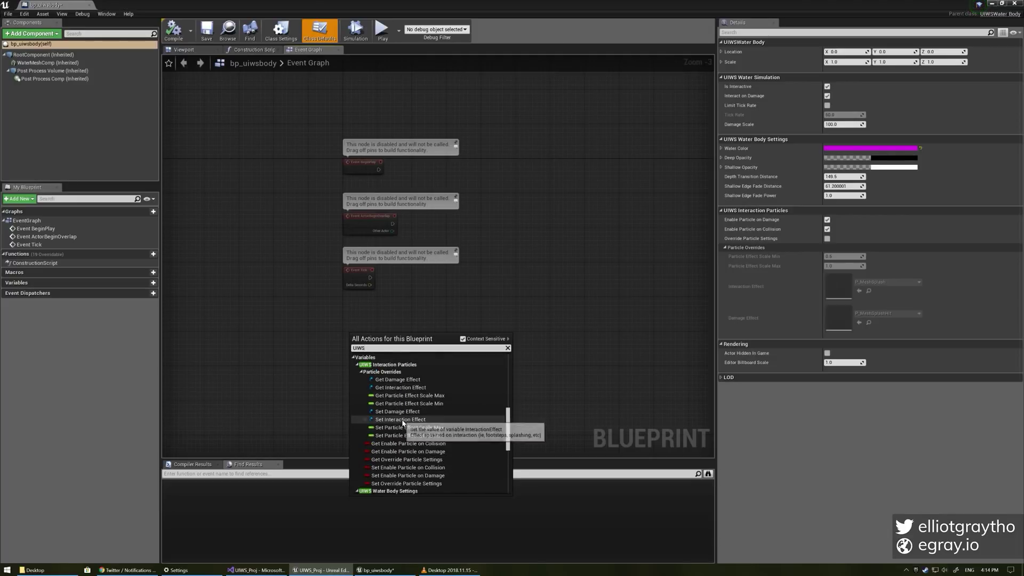
scroll(403, 427, "down", 5)
scroll(399, 424, "down", 5)
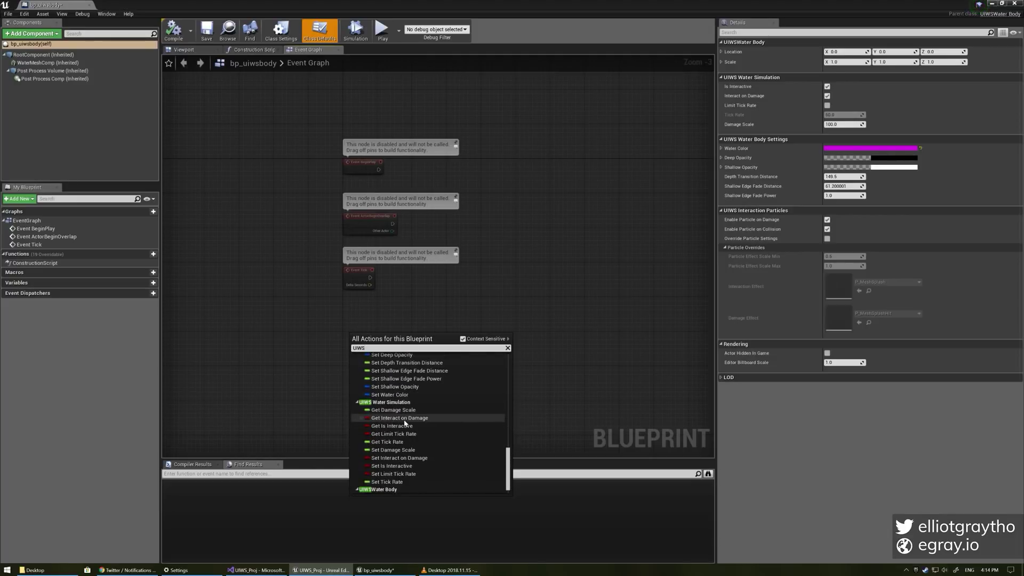
scroll(421, 476, "up", 10)
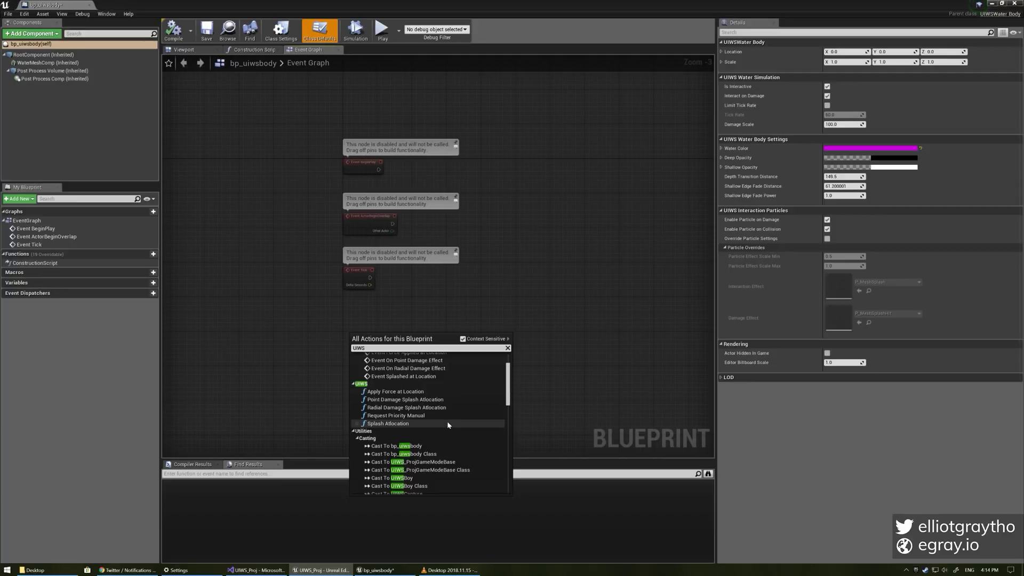
scroll(447, 420, "up", 1)
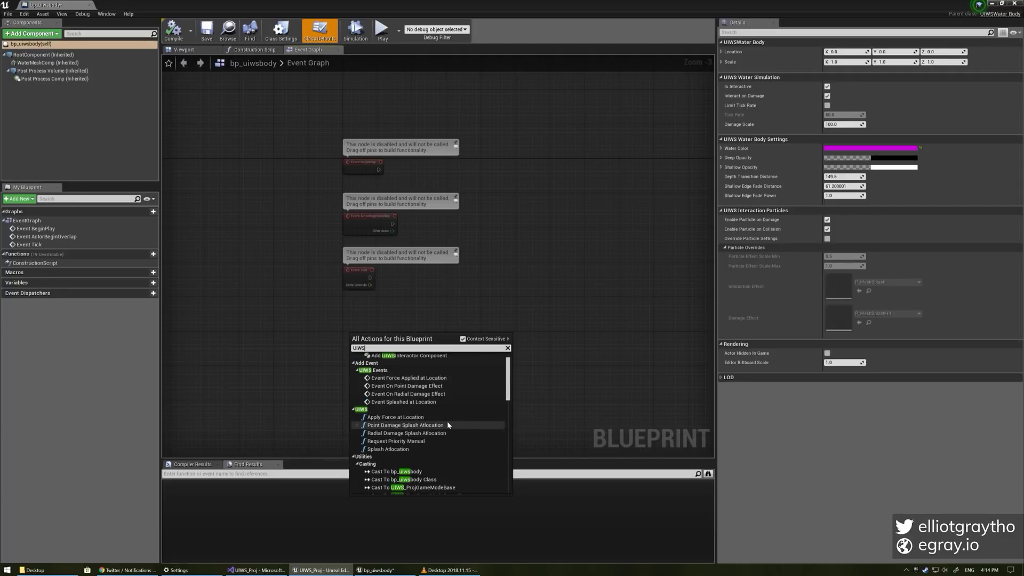
left_click(467, 378)
scroll(395, 358, "up", 3)
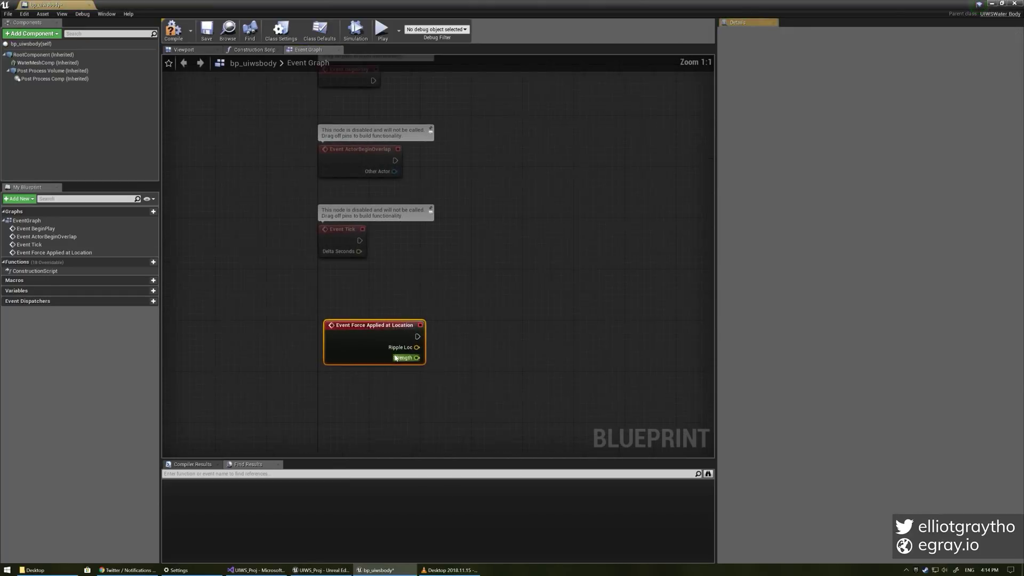
Add an Event Splashed at Location node and align it directly beneath Event Force Applied at Location.
right_click(341, 382)
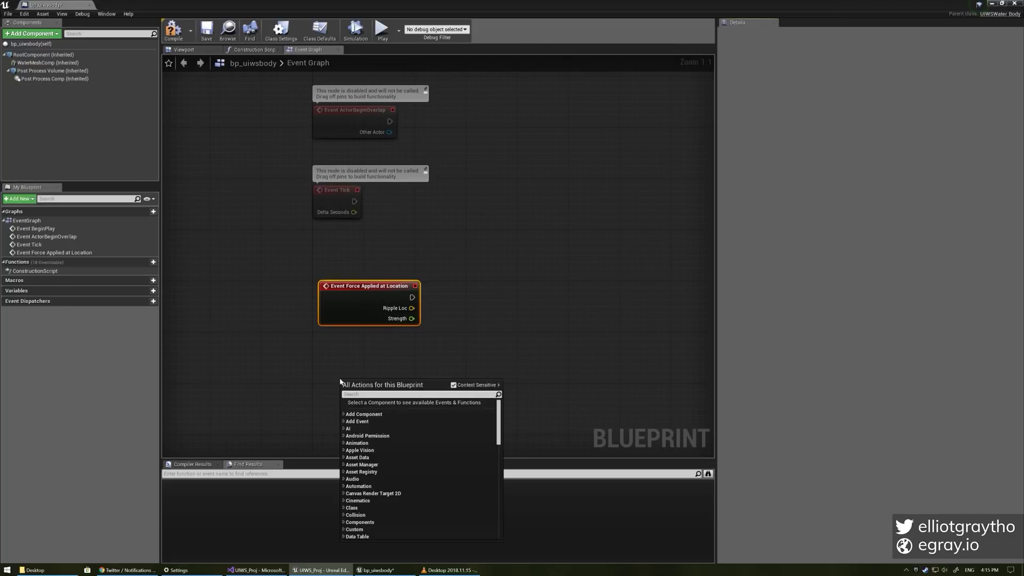
type("UIWS EVent")
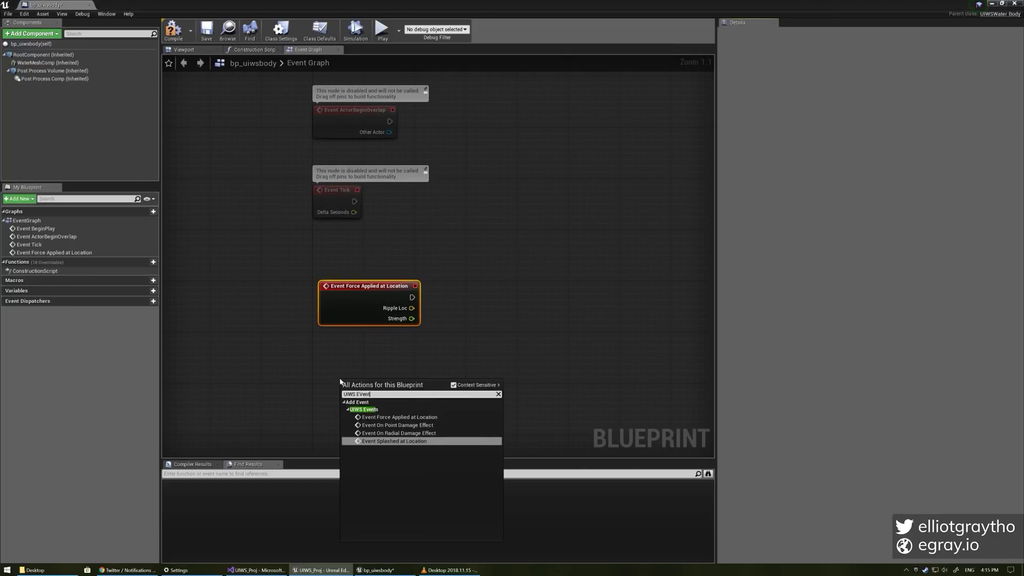
left_click(440, 444)
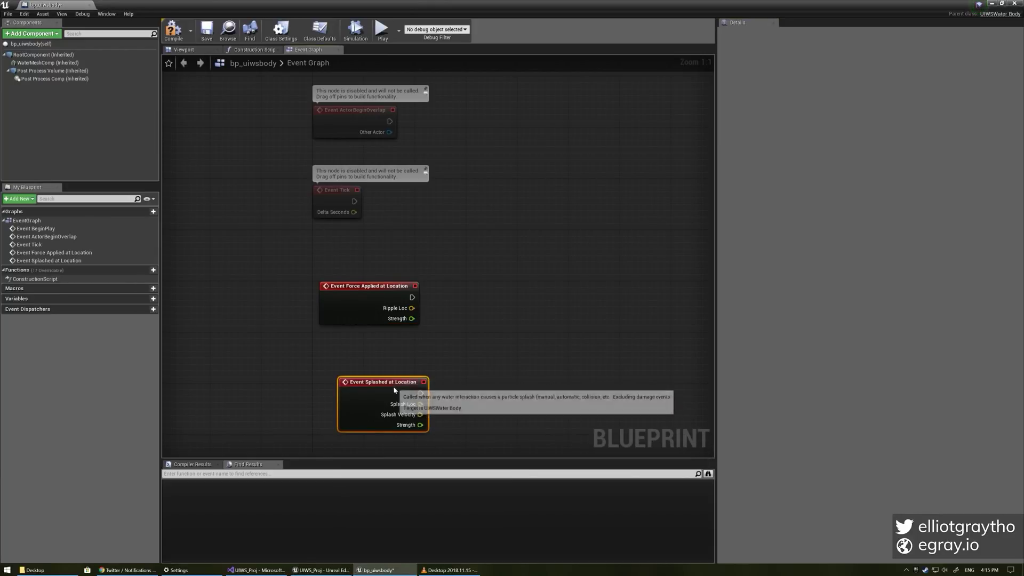
left_click_drag(393, 386, 373, 359)
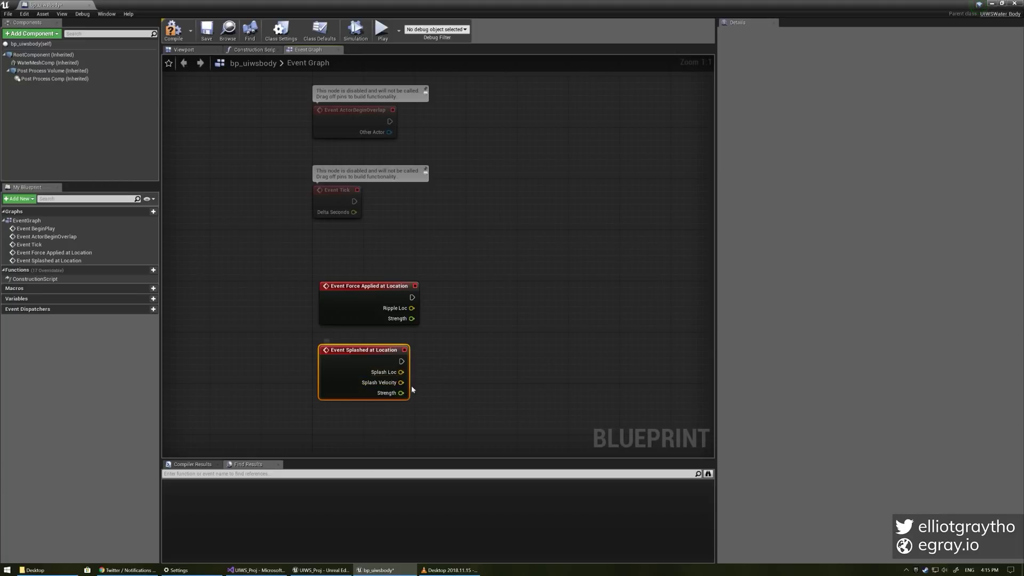
Add a Splash Atlocation function node and place it directly beneath Event Splashed at Location.
right_click_drag(412, 390, 426, 375)
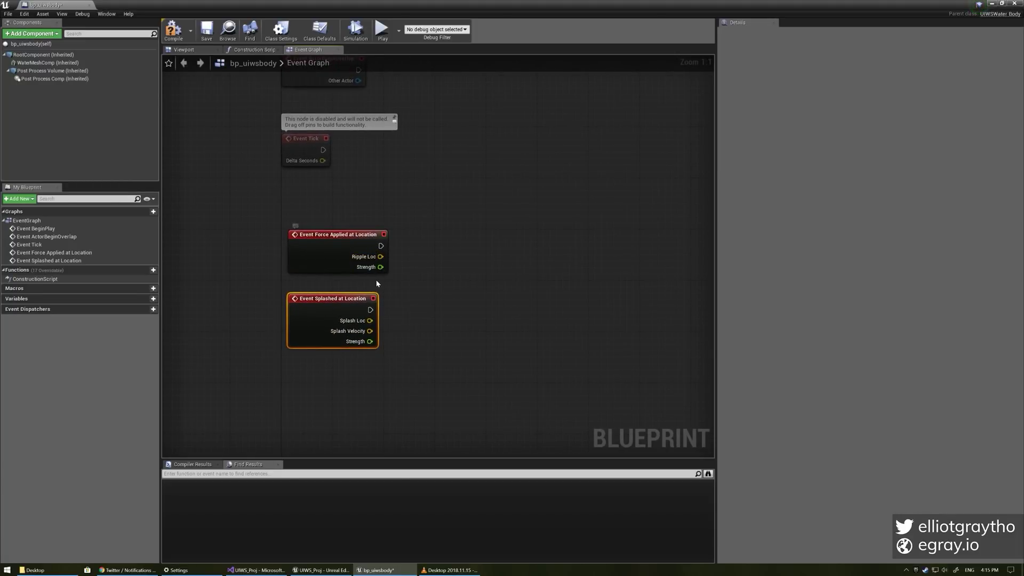
right_click_drag(408, 402, 326, 318)
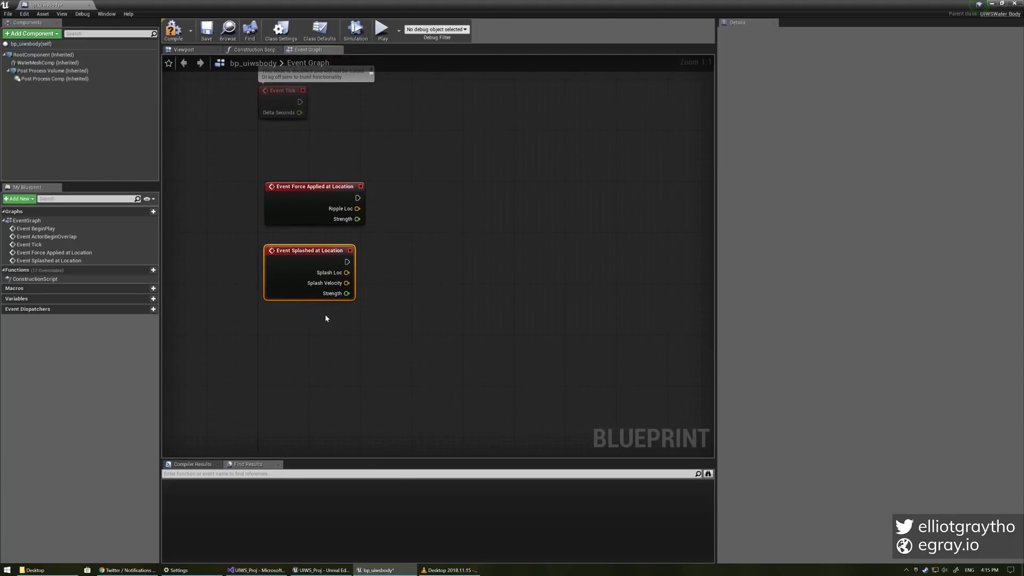
right_click(308, 337)
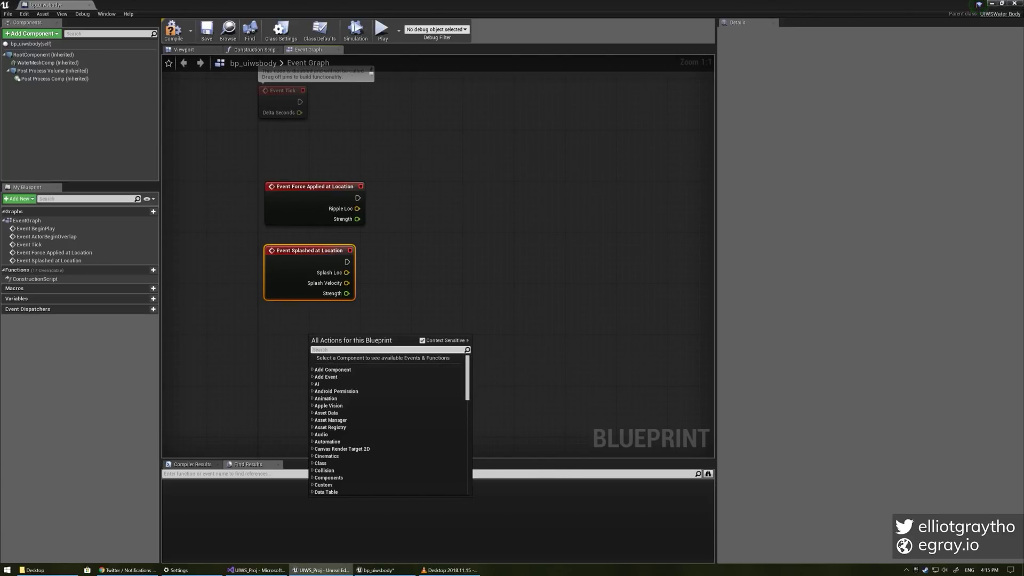
type("UIWS")
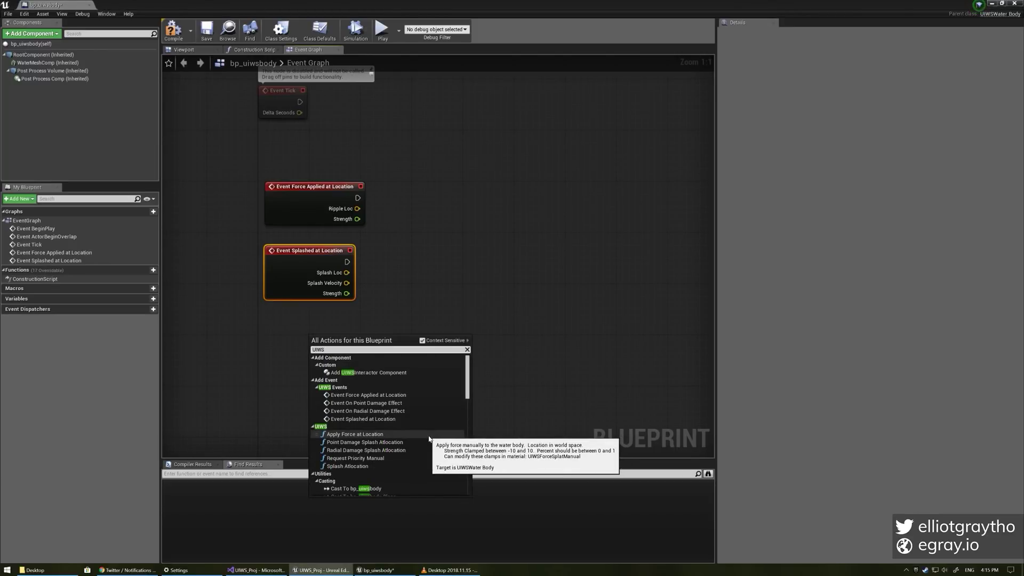
left_click(351, 469)
left_click_drag(367, 350, 323, 337)
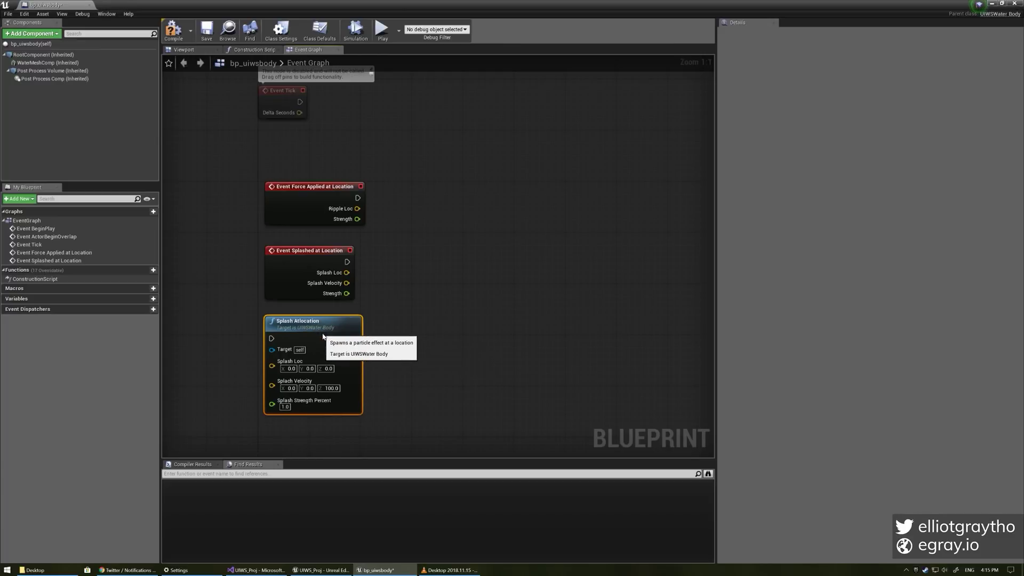
Add an Apply Force at Location function node beneath Splash Atlocation and enable its With Effect option.
right_click_drag(418, 386, 435, 301)
right_click(310, 366)
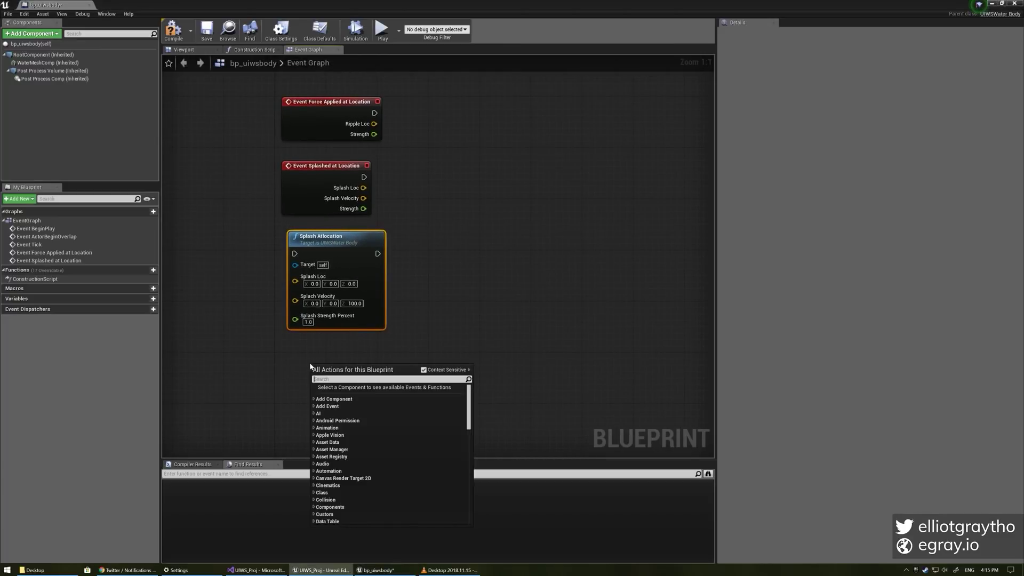
type("manau")
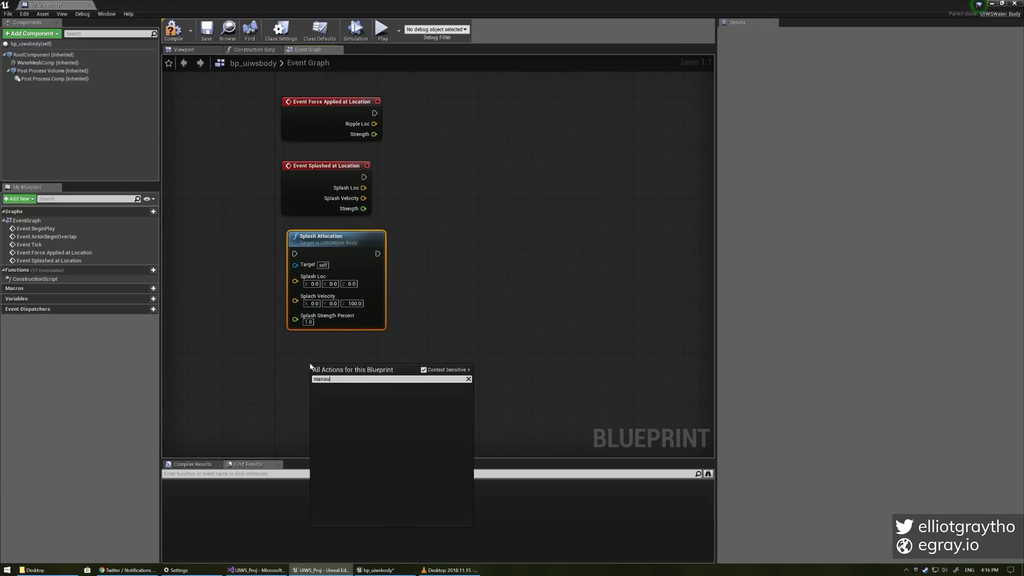
key("BackSpace")
key("BackSpace")
type("ual rip")
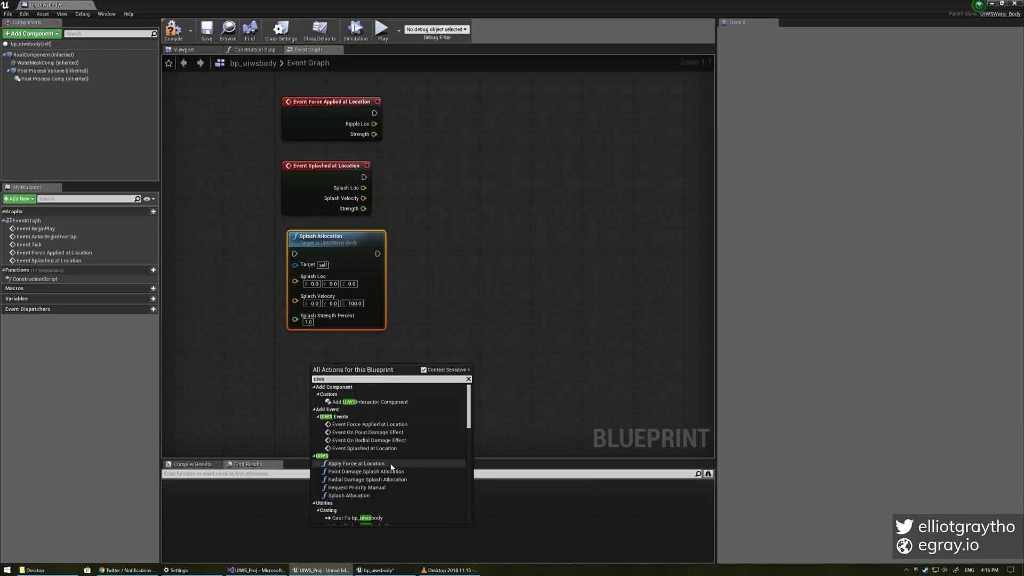
left_click(389, 464)
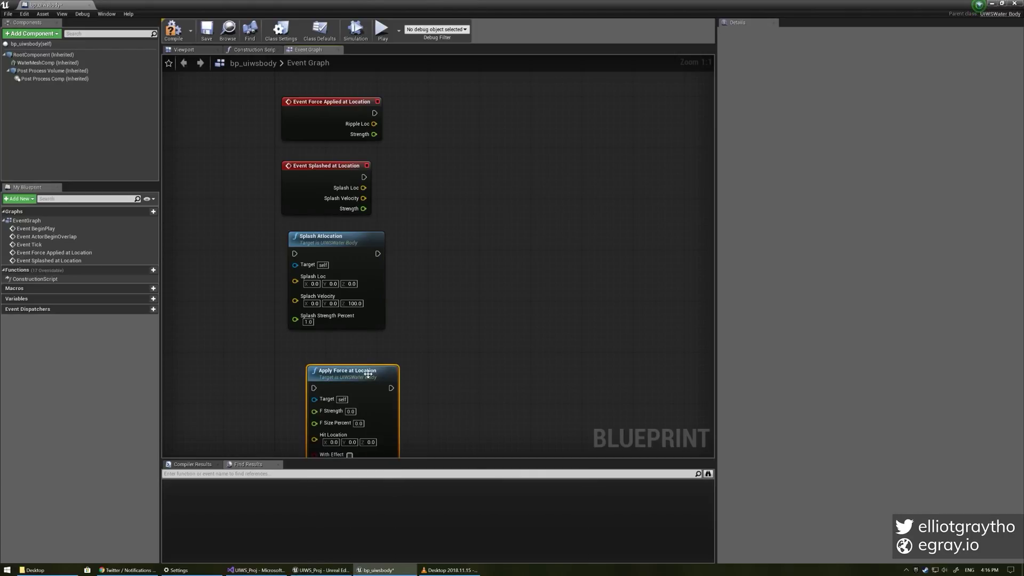
left_click_drag(369, 373, 350, 354)
right_click_drag(425, 380, 425, 328)
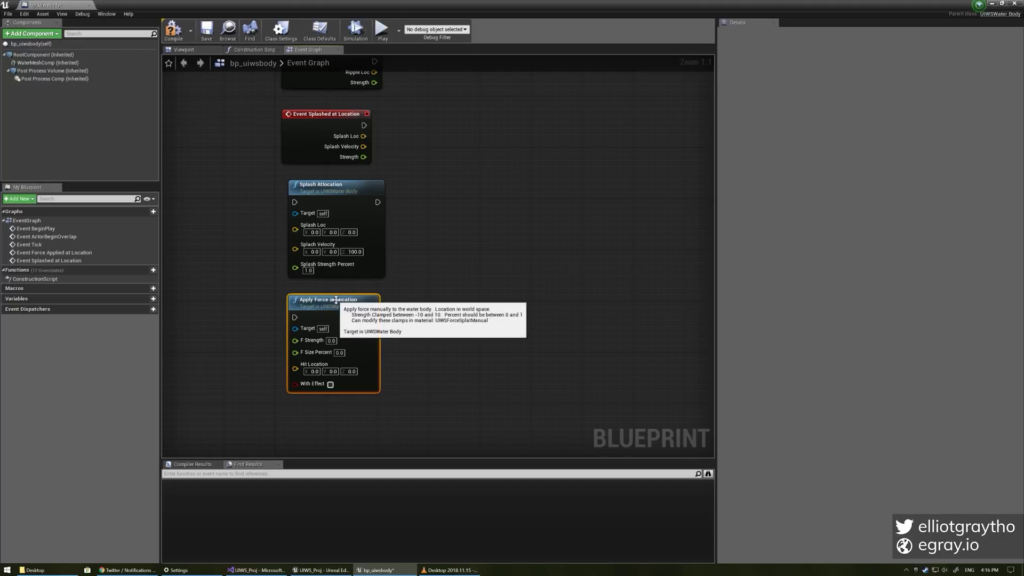
left_click_drag(335, 299, 333, 302)
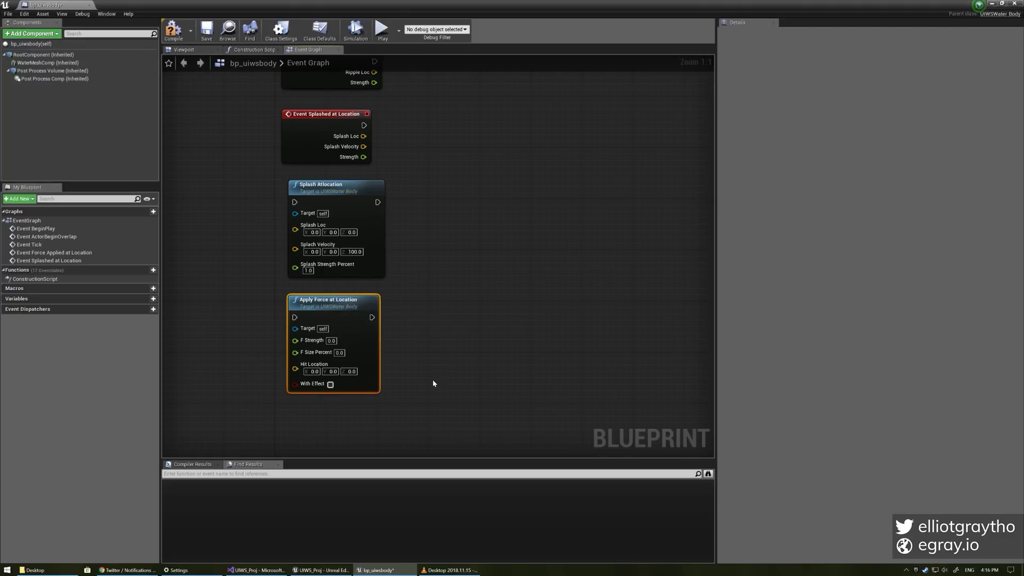
left_click(330, 384)
right_click_drag(419, 238, 389, 333)
scroll(389, 333, "down", 6)
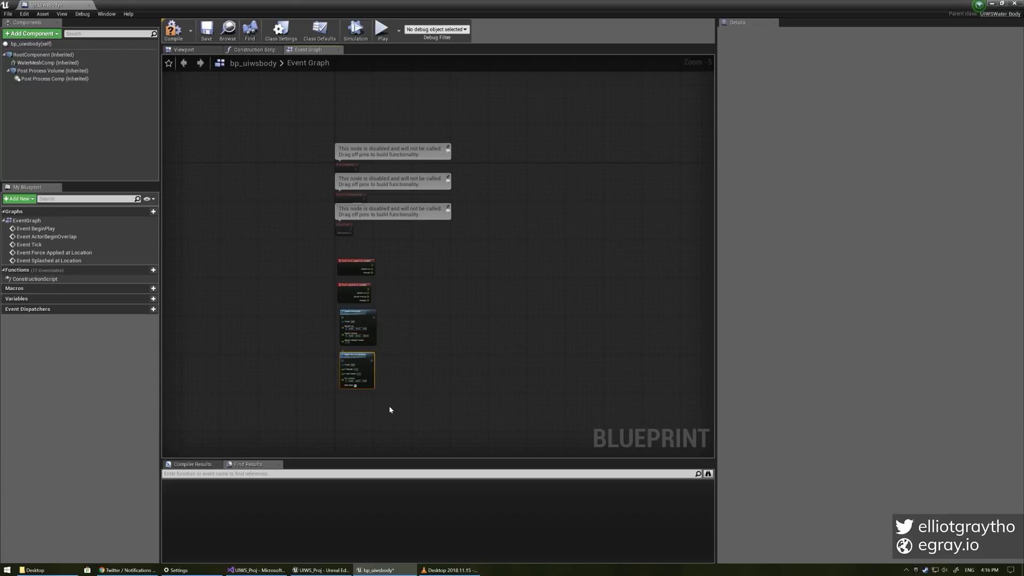
right_click_drag(393, 396, 350, 379)
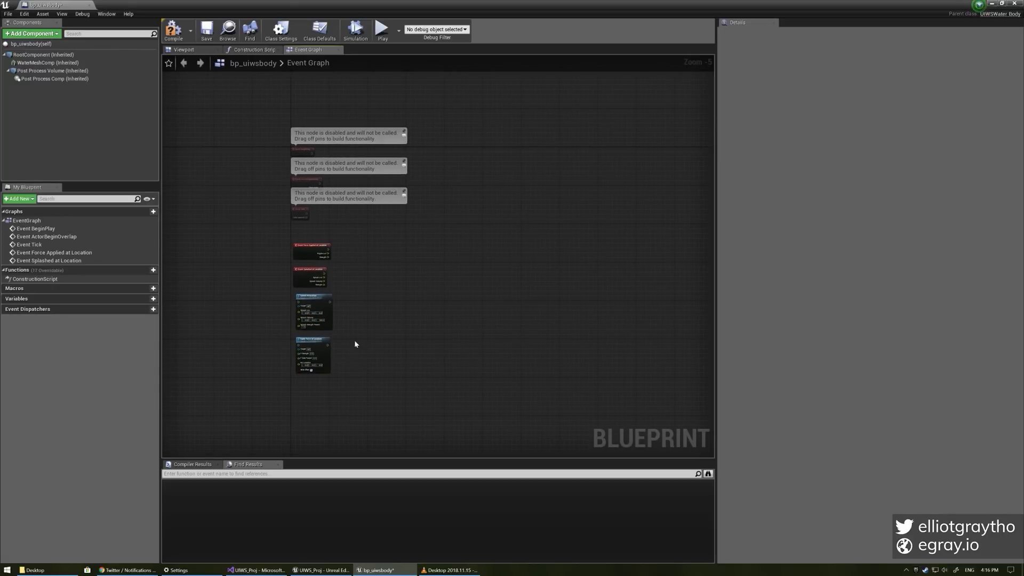
left_click_drag(364, 391, 287, 239)
left_click(269, 242)
left_click_drag(403, 360, 338, 245)
left_click(443, 255)
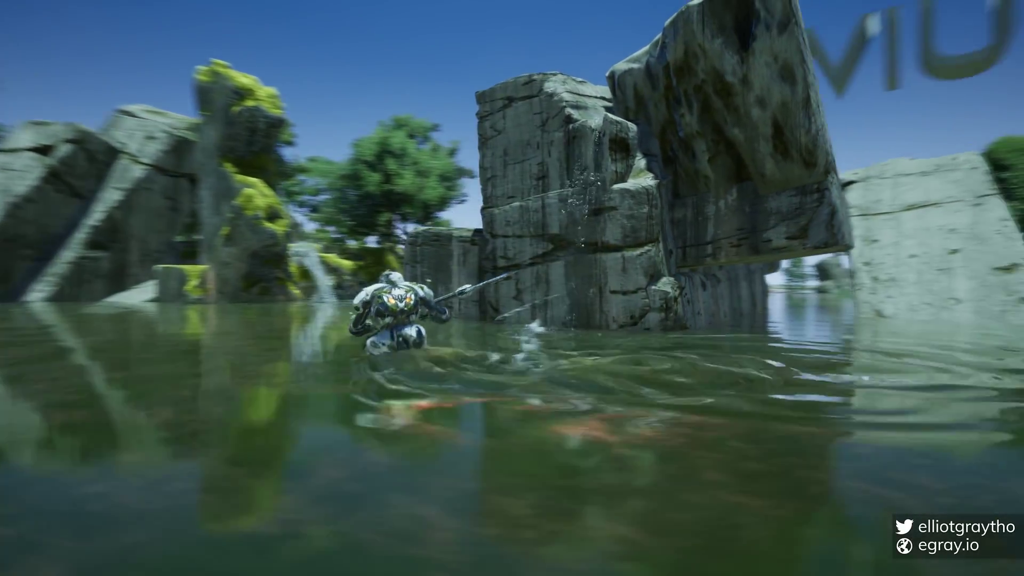